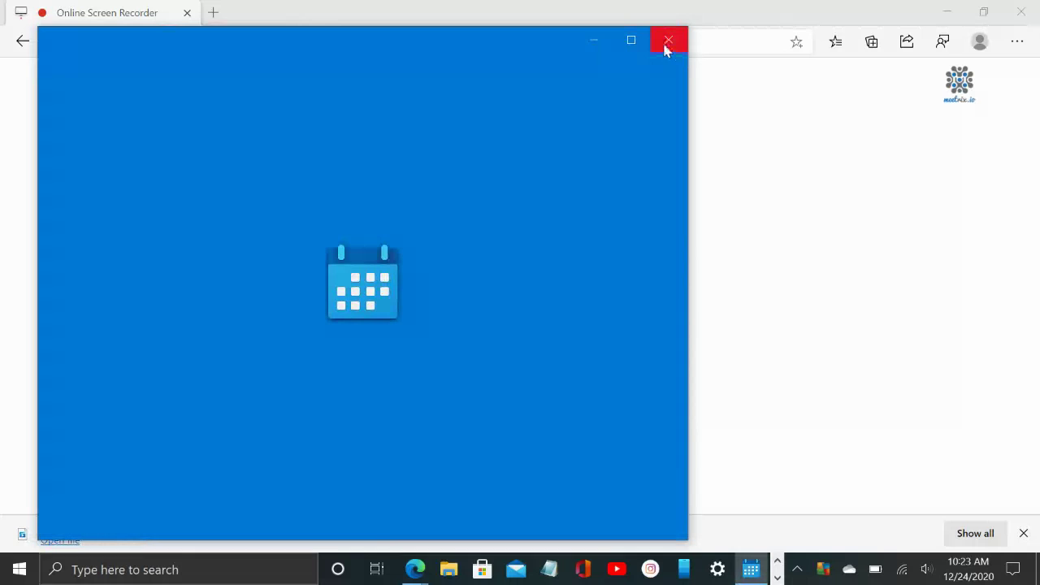
- Close the Calendar window covering the browser
click(667, 41)
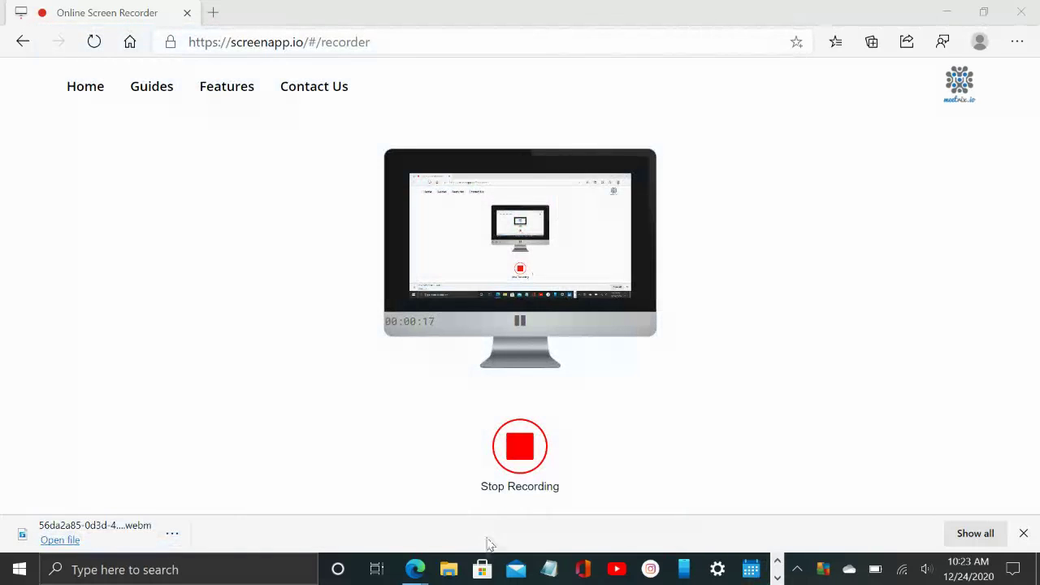
mouse_move(419, 573)
click(418, 573)
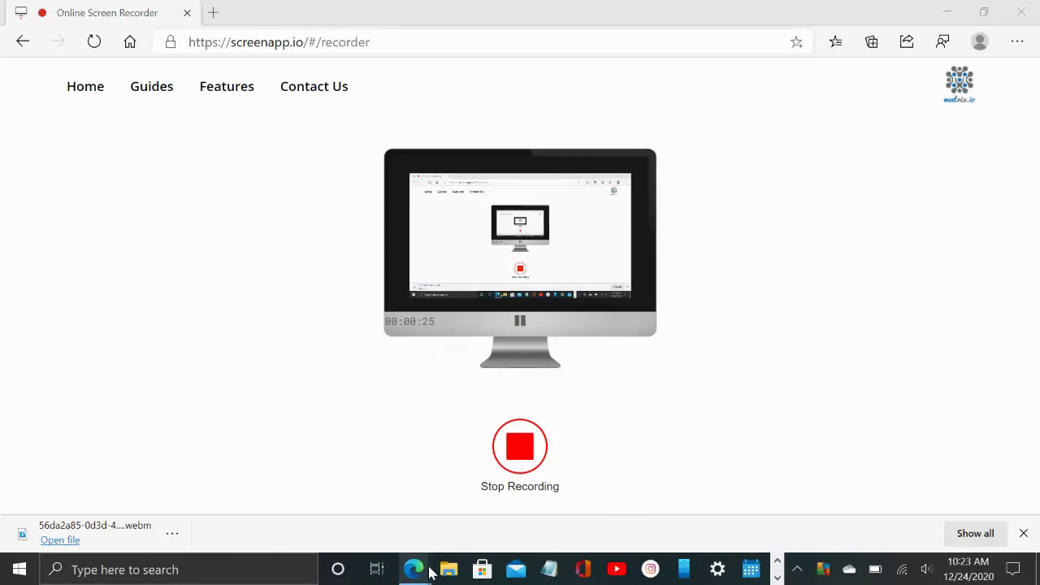
click(416, 574)
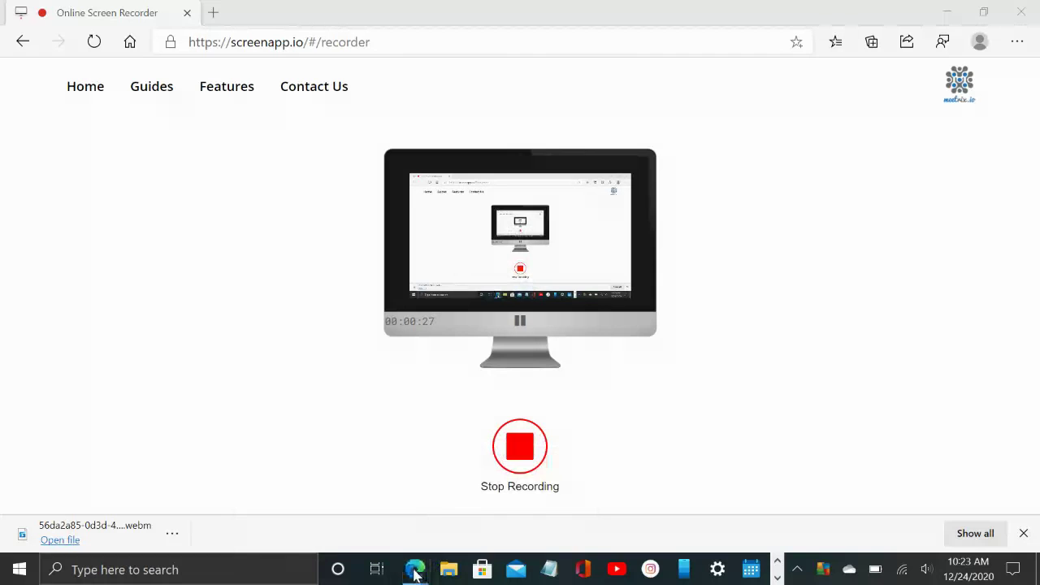
click(416, 574)
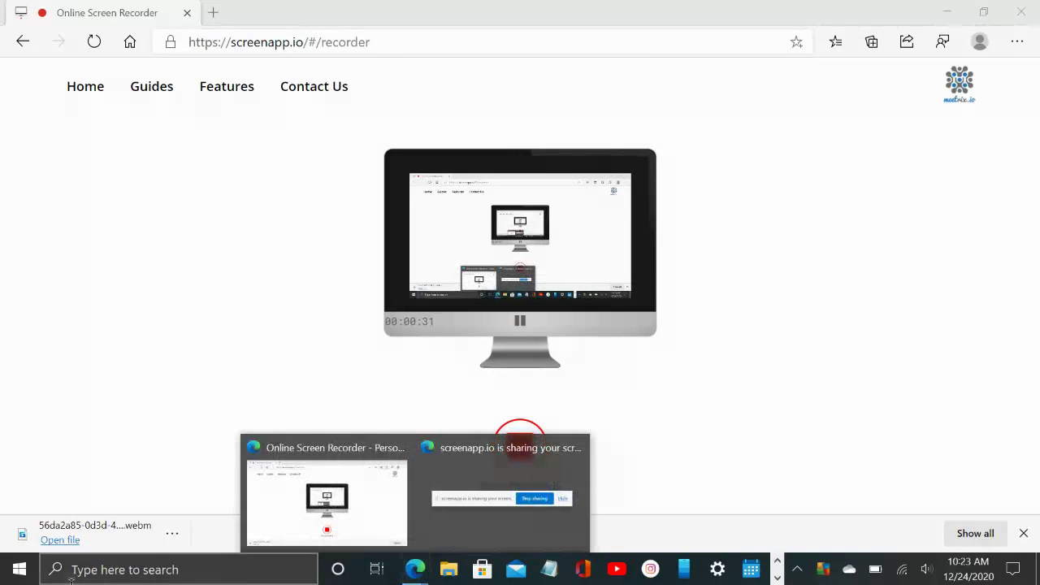
- Search Windows for "fl" and open FL Studio 20
click(177, 560)
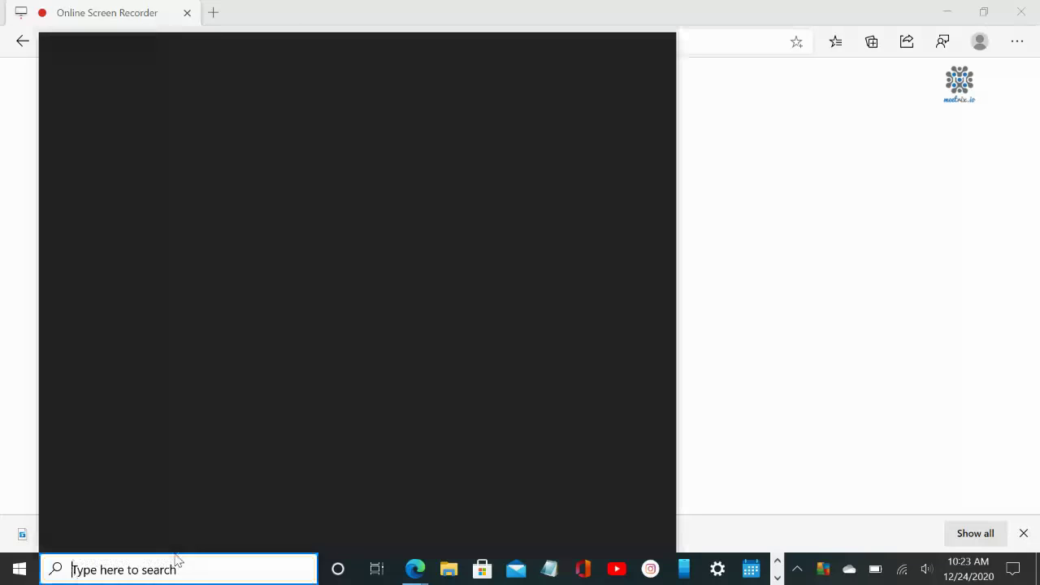
text(fl)
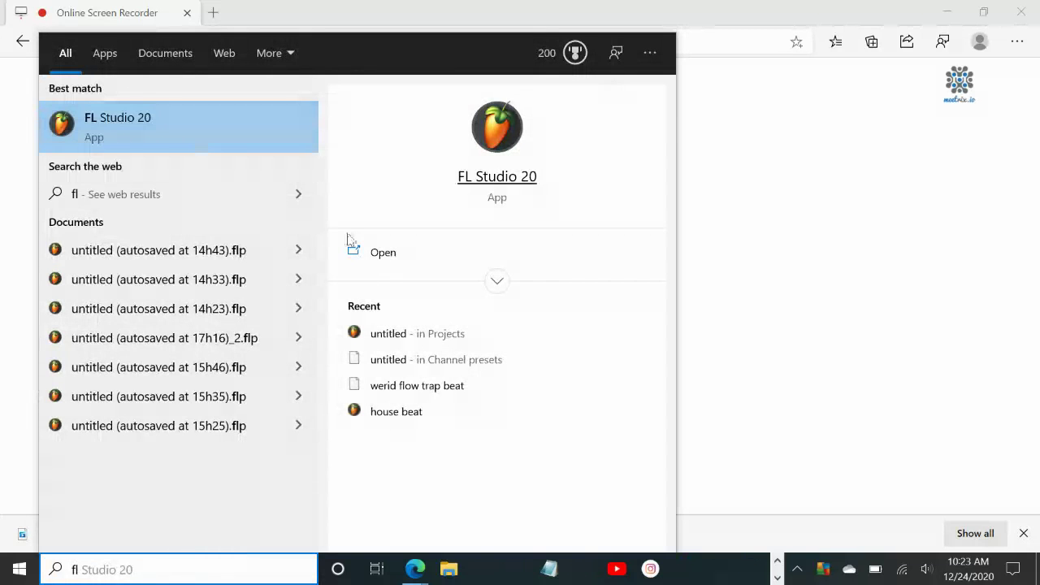
click(393, 258)
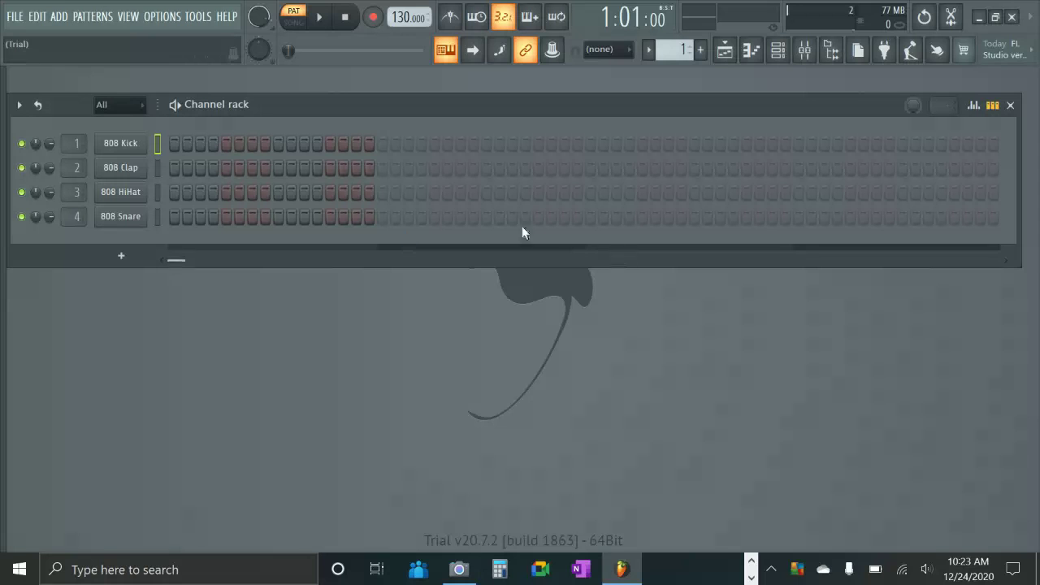
- Create a new project from the Empty template in the Minimal category
click(17, 16)
click(16, 18)
click(20, 21)
mouse_move(35, 49)
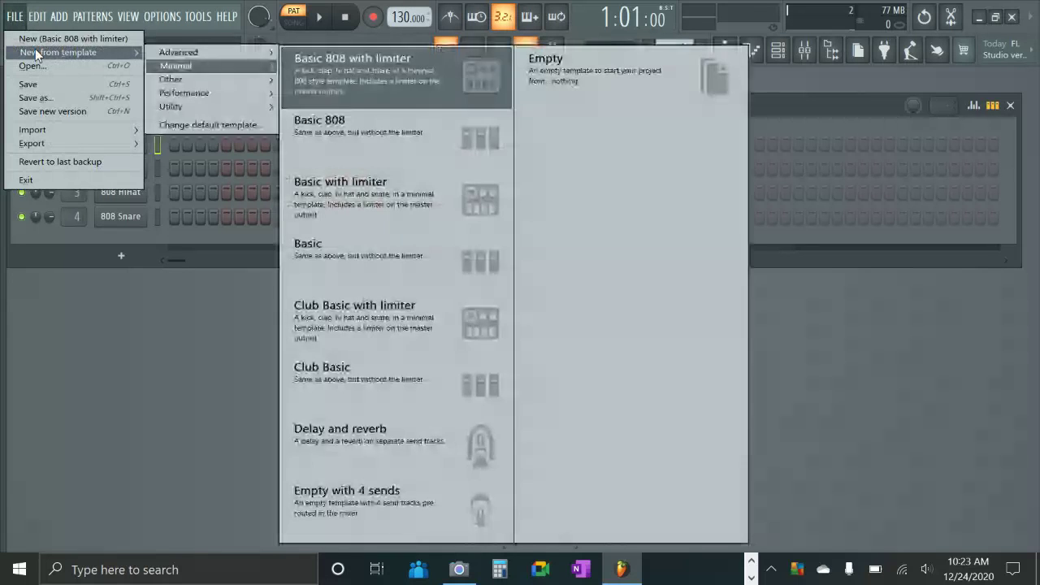
click(594, 90)
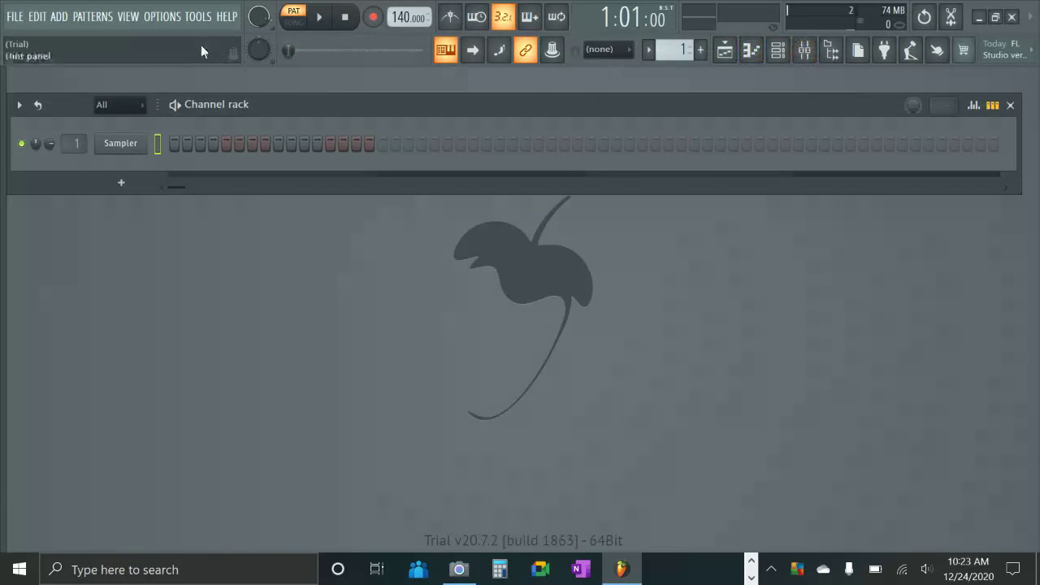
- Reveal the sample browser beside the Channel rack and set the project tempo to 80 BPM
drag(4, 91, 163, 108)
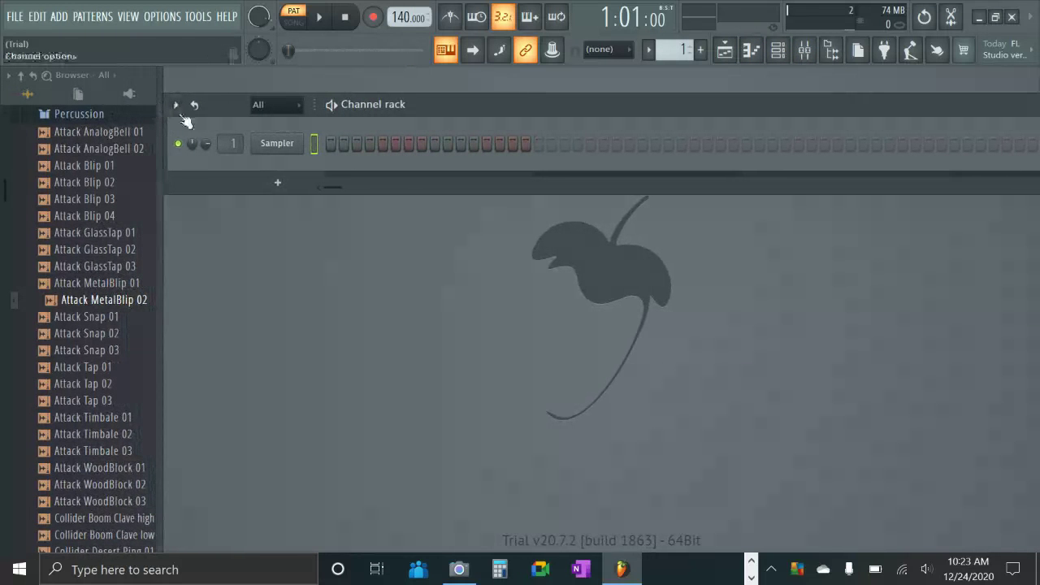
right_click(408, 16)
click(573, 39)
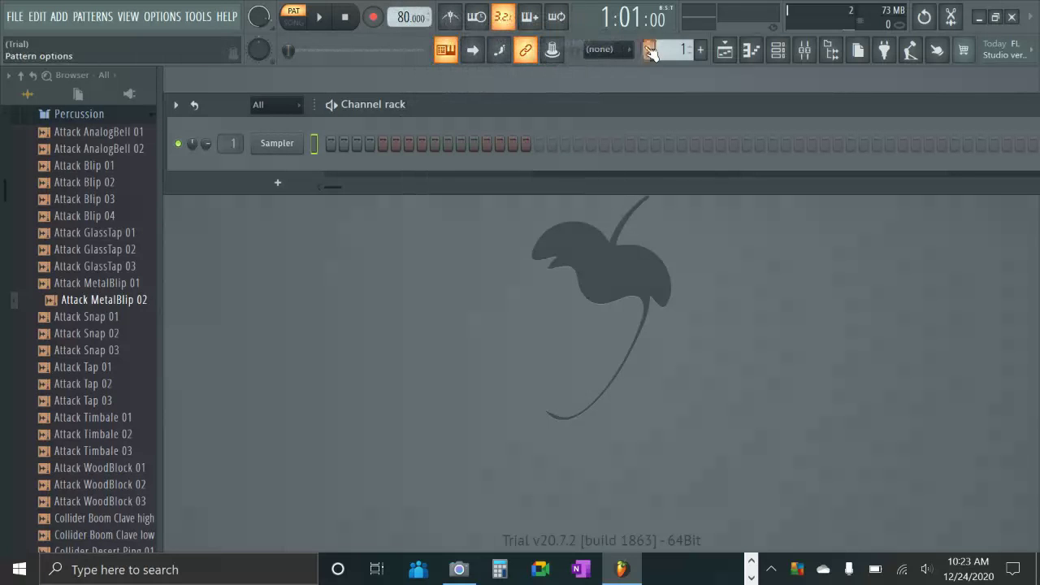
- Raise the system volume to 70 and show the Mixer
key(XF86AudioRaiseVolume)
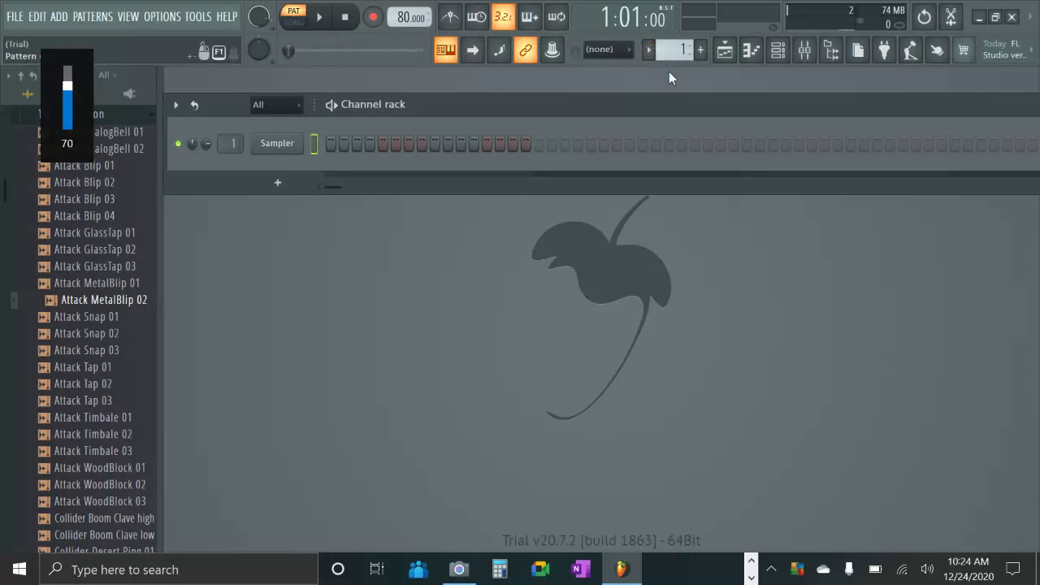
click(805, 52)
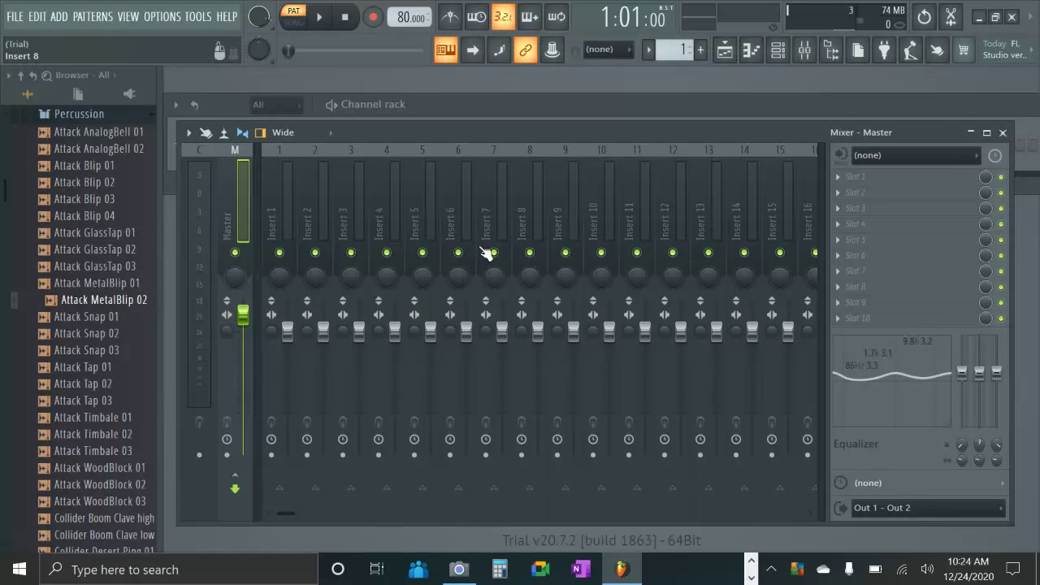
- Preview Attack percussion samples such as Snap 02, GlassTap 03 and Timbale 03, raise the Master level slightly, and close the Mixer
click(118, 318)
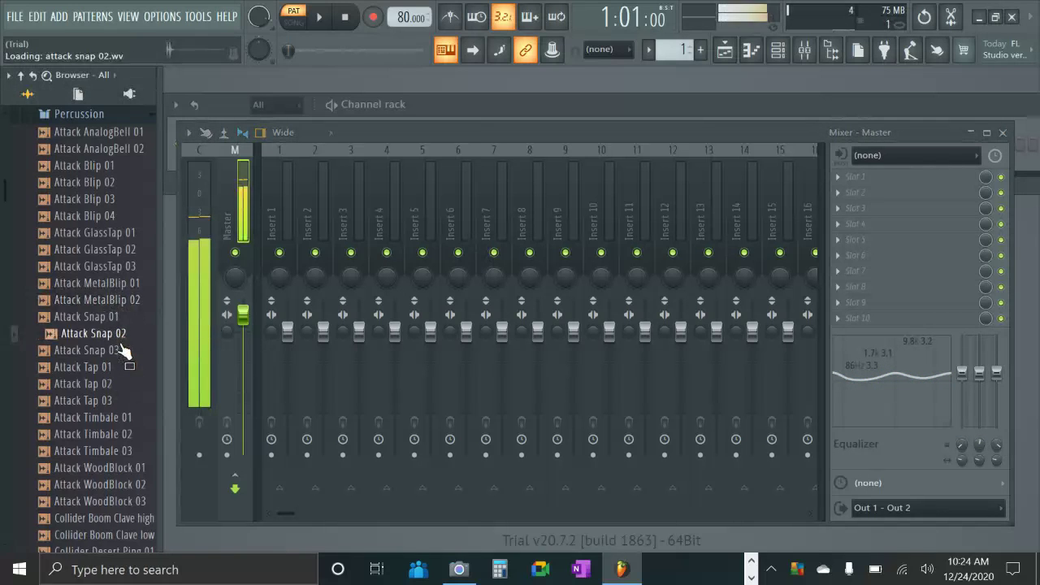
click(126, 281)
click(126, 268)
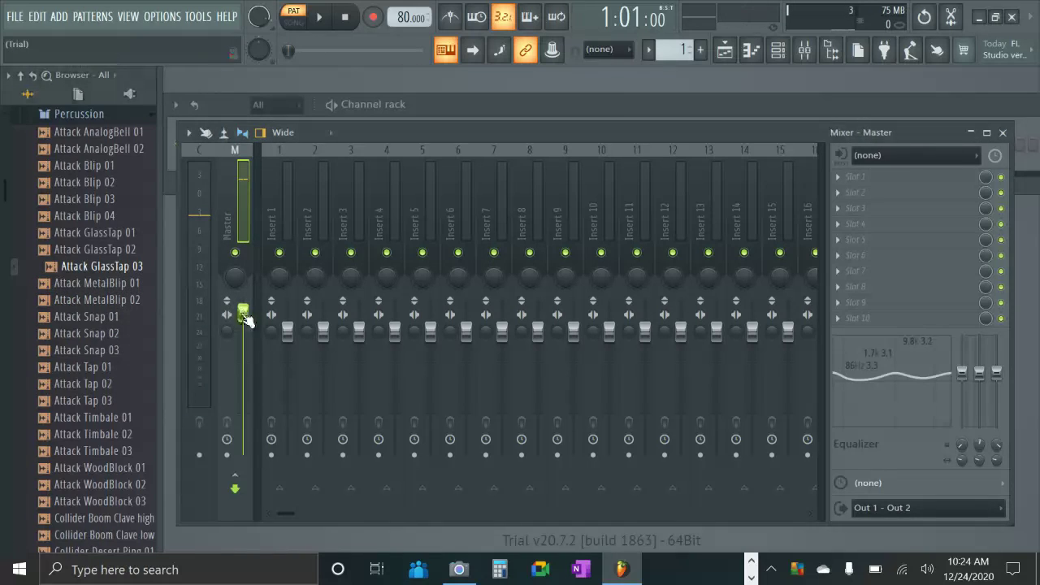
click(73, 300)
click(98, 400)
click(104, 470)
click(94, 450)
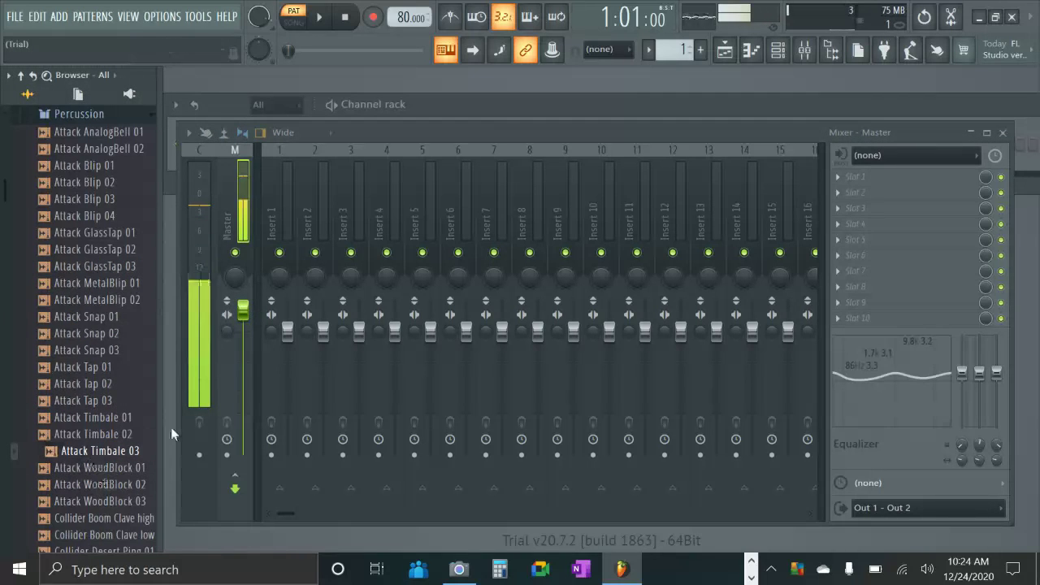
click(1006, 137)
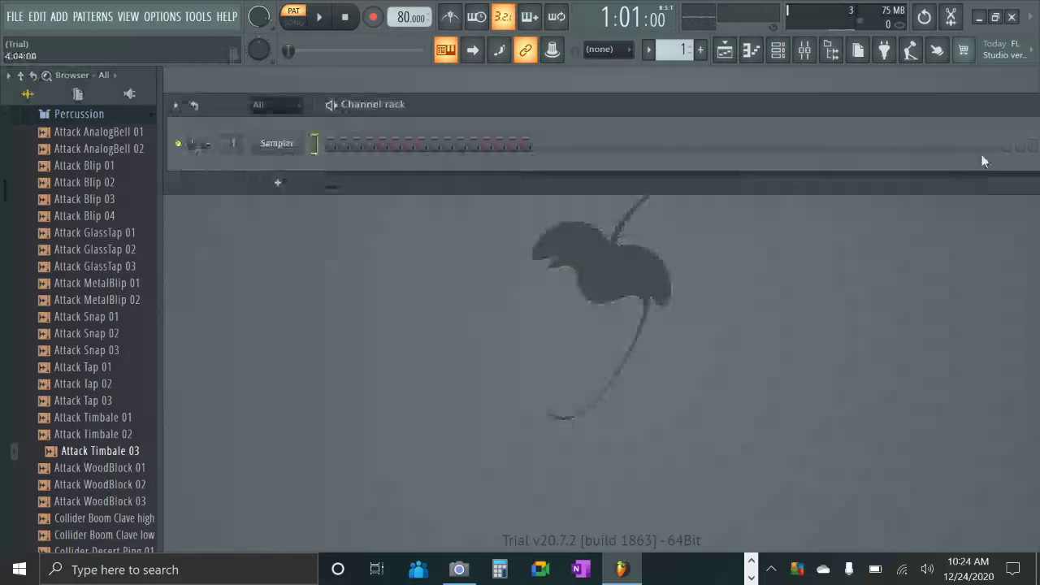
- Preview Collider percussion samples, from Collider Down Res XY 02 on to Collider Third Talker 01
scroll(77, 361, down, 8)
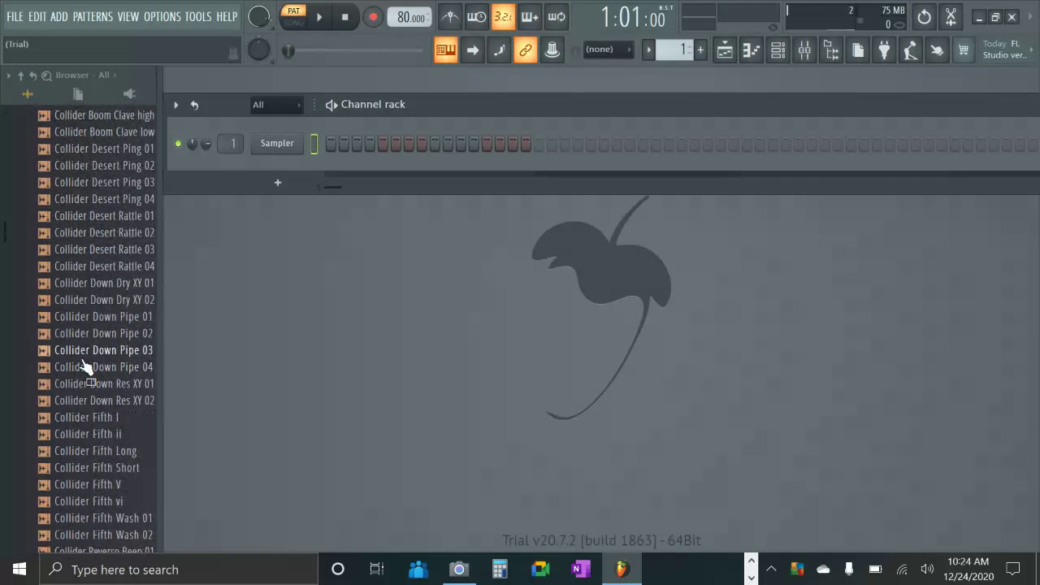
click(84, 400)
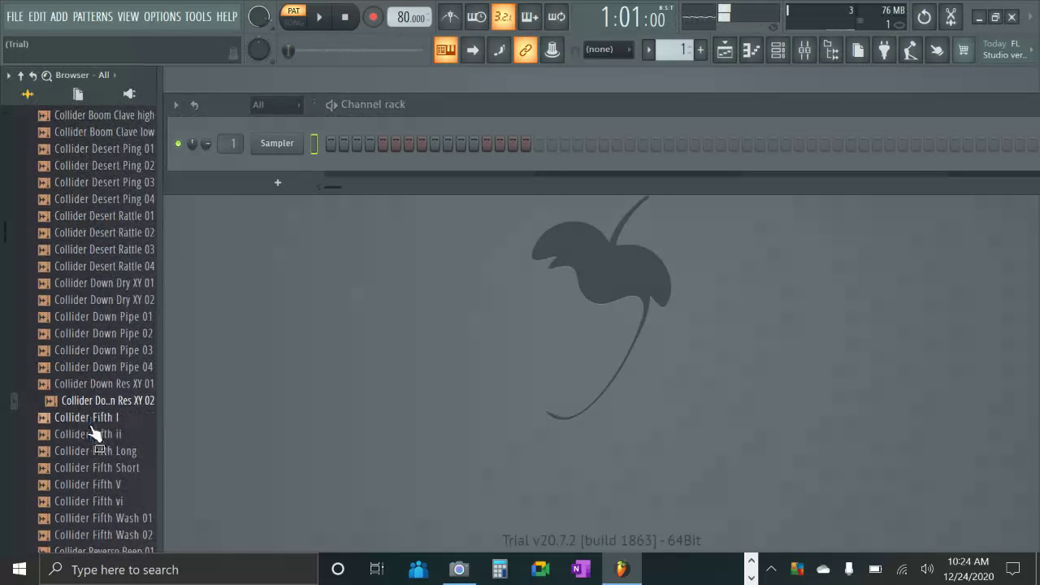
scroll(91, 425, down, 4)
click(91, 425)
scroll(91, 425, down, 4)
click(91, 425)
scroll(91, 425, down, 2)
click(91, 425)
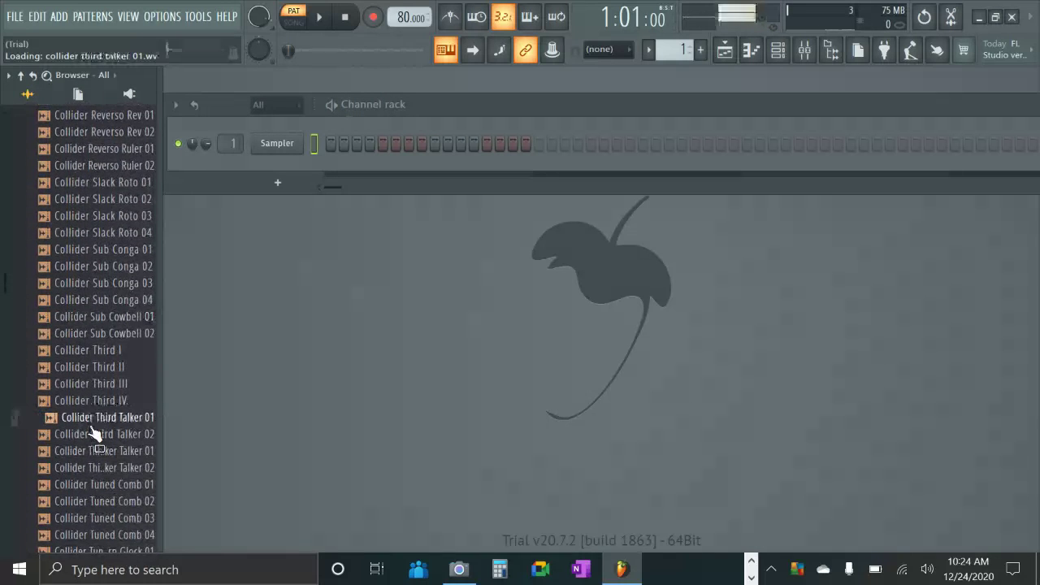
- Continue auditioning samples further down the Percussion folder, as far as Hyper Roulette Alloy Perc
scroll(91, 425, down, 2)
click(91, 424)
scroll(91, 425, down, 4)
click(91, 425)
scroll(91, 425, down, 2)
click(93, 425)
scroll(92, 425, down, 8)
click(91, 423)
click(93, 436)
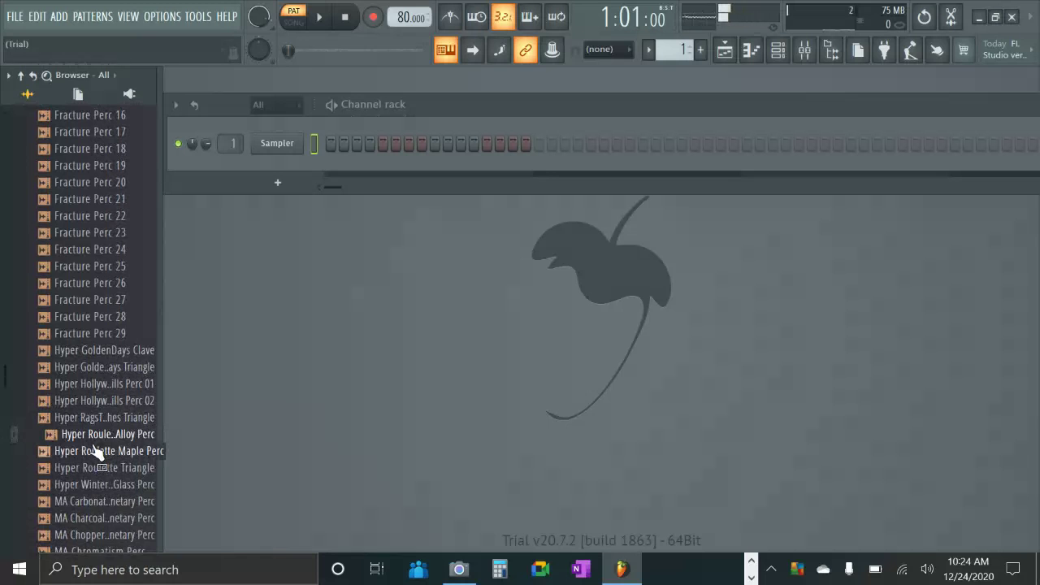
- Preview the MA percussion samples between MA Charcoal Planetary Perc and the MA Foldback planetary sample
scroll(94, 447, down, 6)
click(96, 452)
click(100, 469)
click(103, 484)
click(109, 502)
click(109, 486)
click(109, 469)
click(111, 452)
click(114, 435)
click(117, 418)
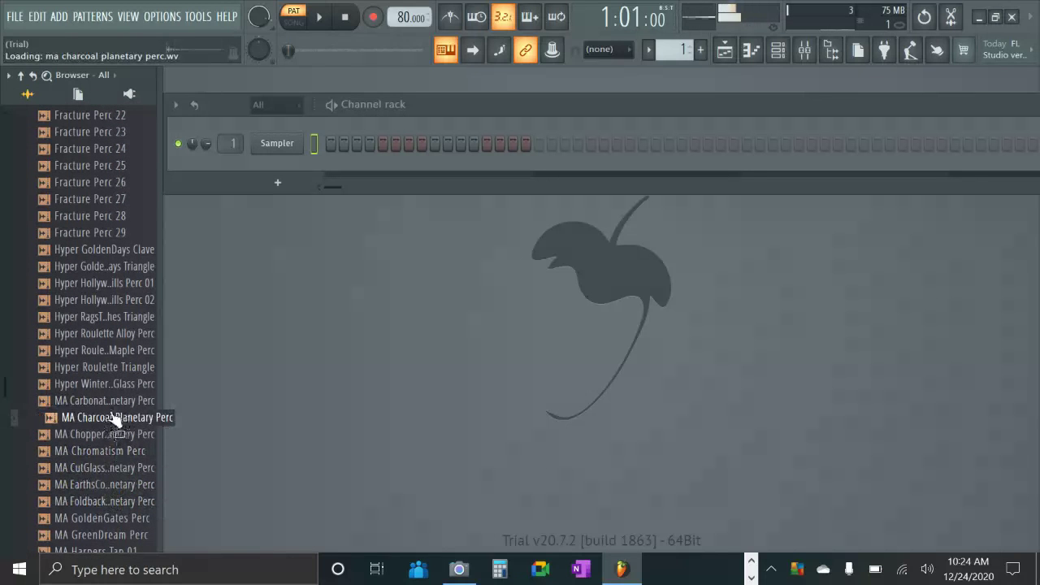
- Audition the Hyper percussion samples, including Hyper Roulette Triangle and Hyper HollywoodHills Perc 01 and 02
click(116, 402)
click(118, 385)
click(118, 351)
click(120, 385)
click(120, 368)
click(122, 317)
click(119, 300)
click(124, 284)
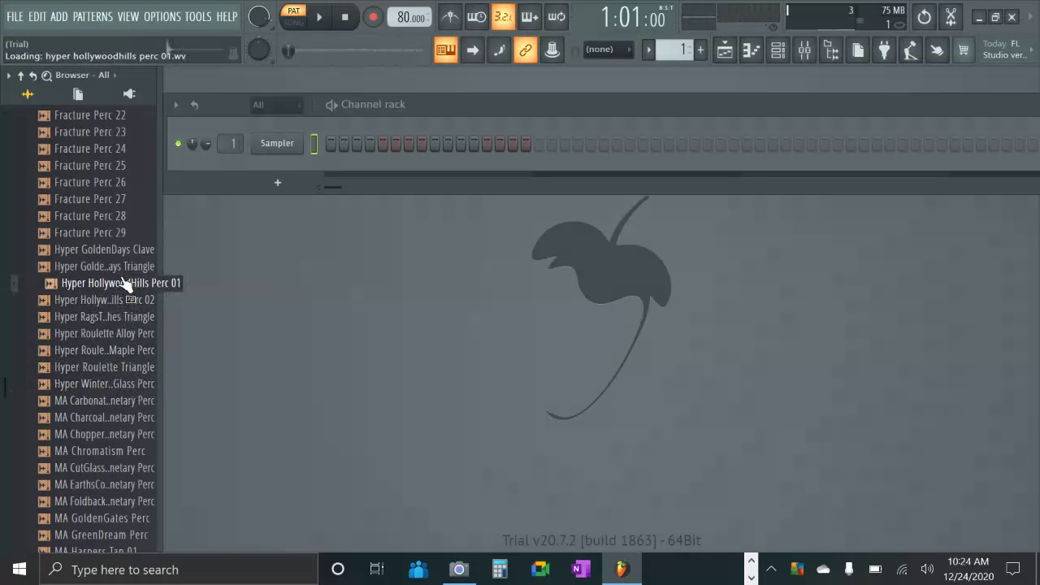
click(122, 267)
click(122, 334)
- Preview the MA percussion samples from MA Phoenix Perc back through MA IceAge Perc and MA Implode Planetary Perc
scroll(130, 365, down, 8)
click(122, 401)
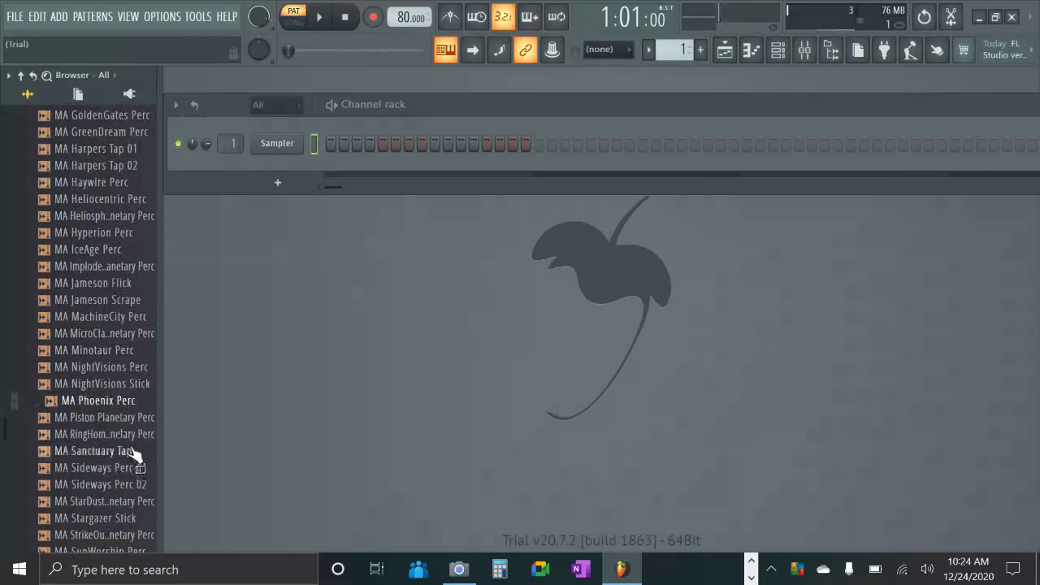
click(120, 387)
click(119, 373)
click(120, 350)
click(120, 333)
click(121, 317)
click(120, 300)
click(120, 283)
click(120, 266)
click(114, 249)
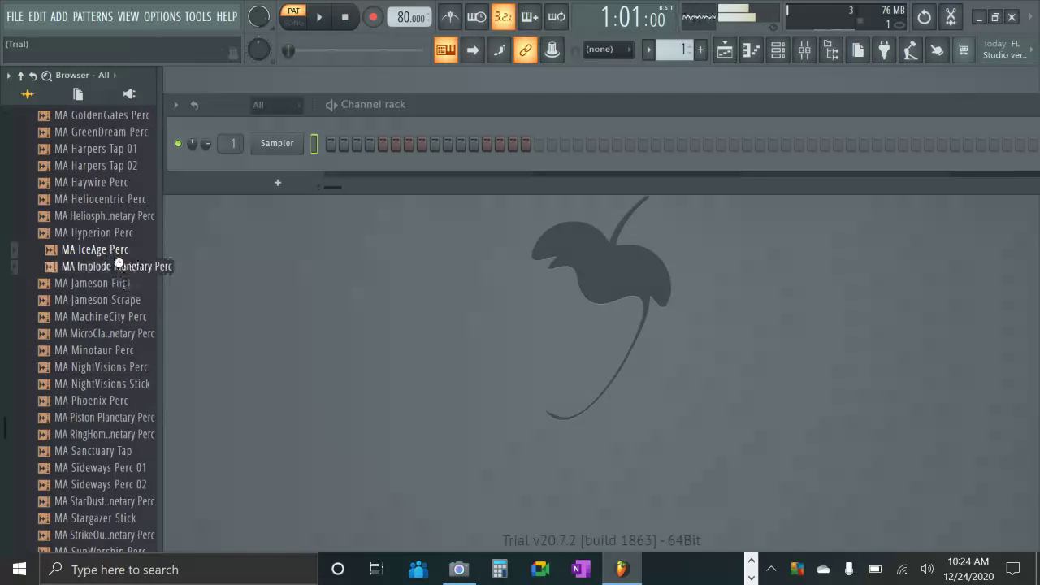
click(122, 268)
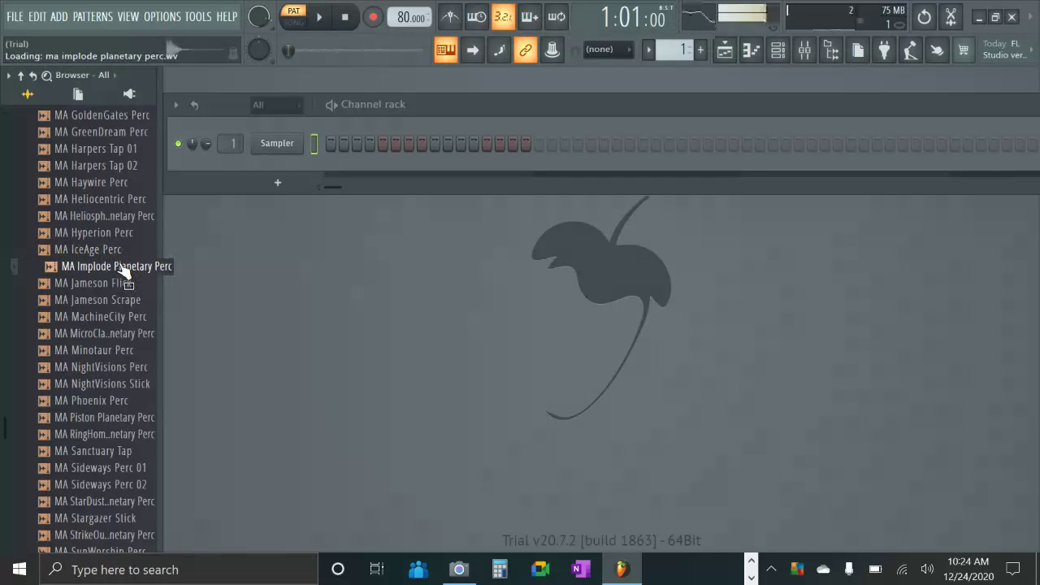
- Audition the last Percussion samples, including MA Waca Pop 02, MA Swamp Perc, MA SunWorship Perc and Volt CleanClave 07
scroll(118, 284, down, 6)
click(114, 367)
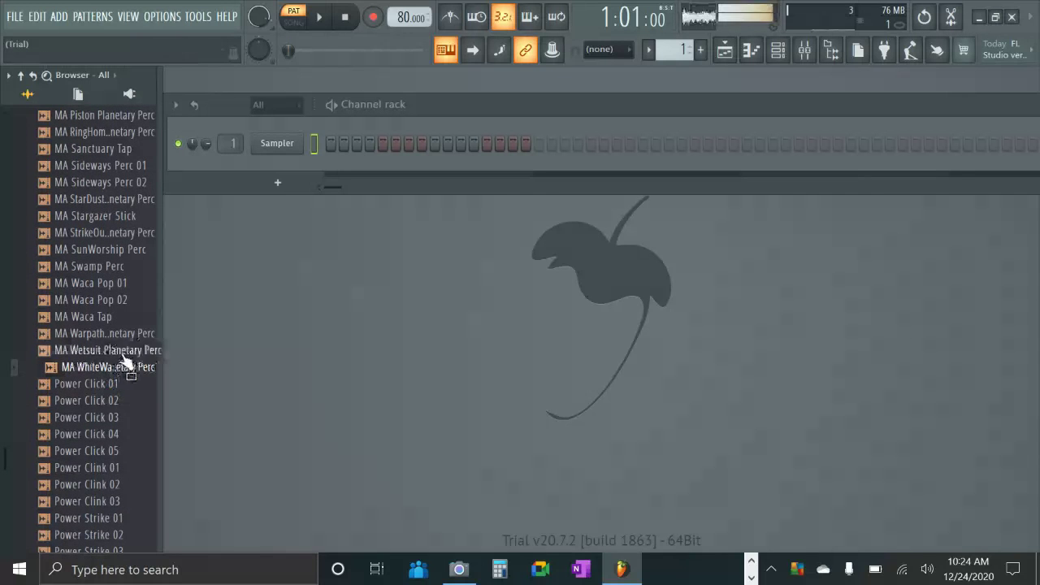
click(122, 350)
click(122, 333)
click(120, 317)
click(120, 300)
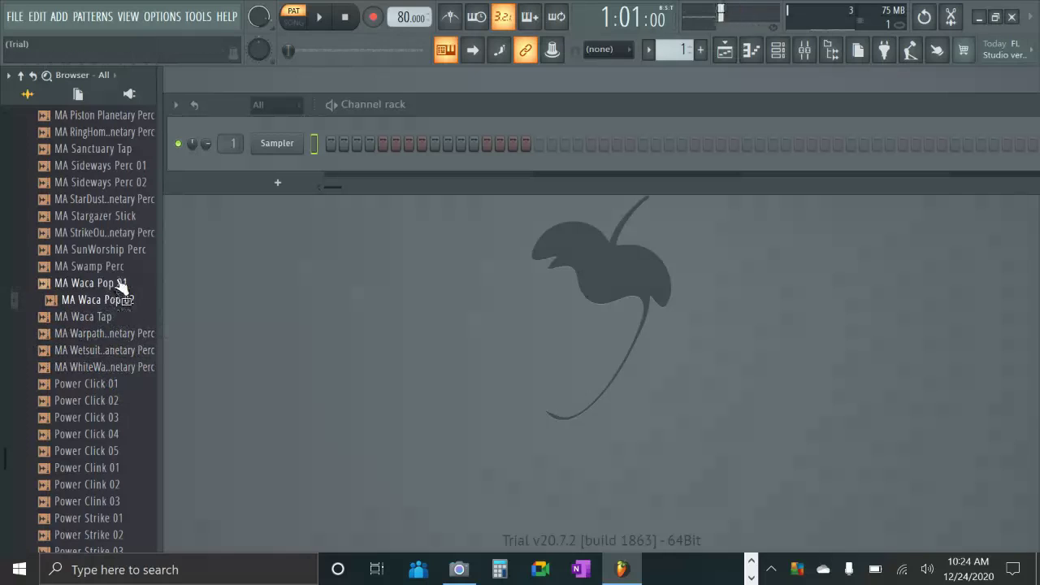
click(120, 267)
click(120, 251)
scroll(117, 341, down, 8)
click(109, 302)
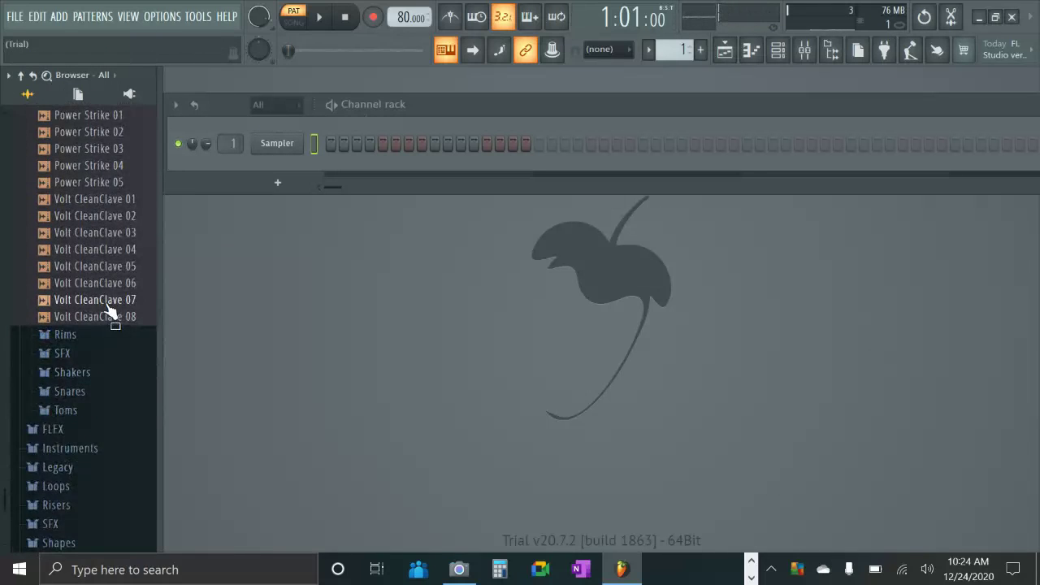
- Open the Foley sample folder and preview its MA CarboardBox Kick 02 and CoffeePot rattle and scrape samples
scroll(108, 311, up, 20)
scroll(92, 319, up, 20)
scroll(94, 325, down, 5)
click(99, 360)
click(106, 387)
click(106, 421)
click(111, 438)
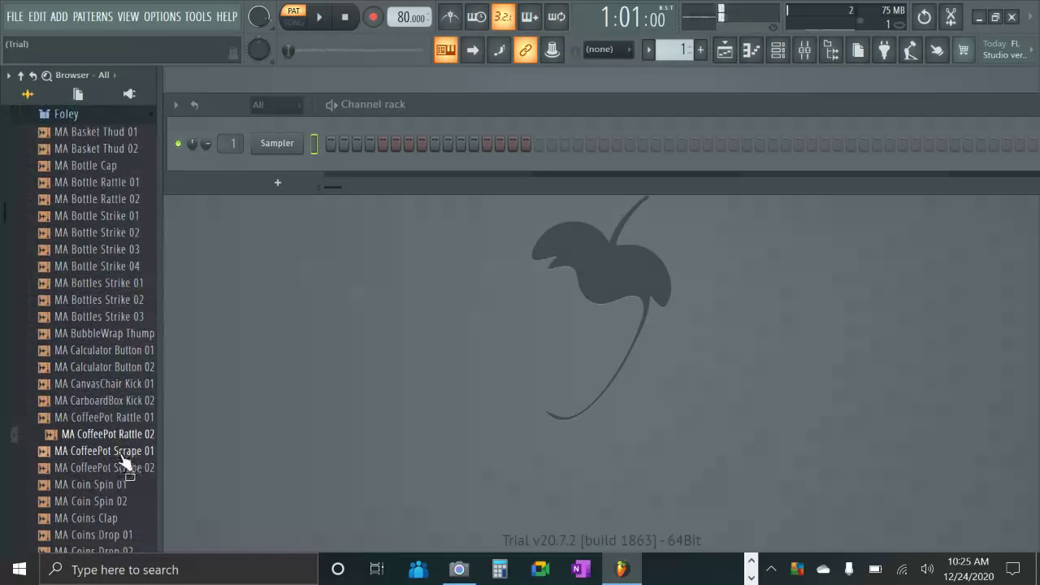
click(120, 424)
click(130, 403)
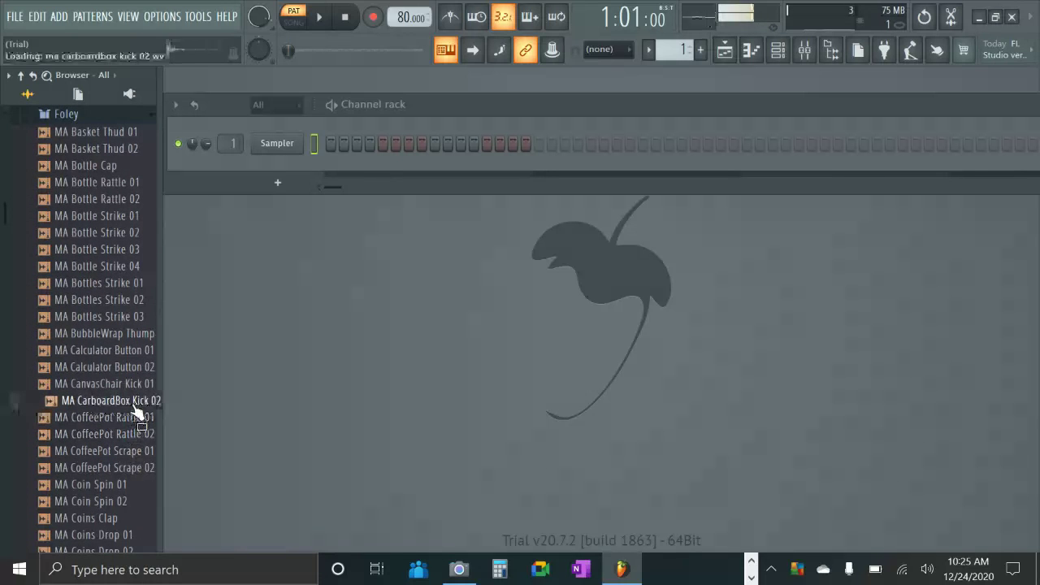
click(130, 455)
click(130, 467)
- Audition the coin and glass Foley samples, including MA Coins Drop 02, MA Glass Tap 01 and MA Glass Tap 02
scroll(131, 467, down, 1)
scroll(130, 466, down, 3)
click(115, 387)
click(132, 369)
click(134, 355)
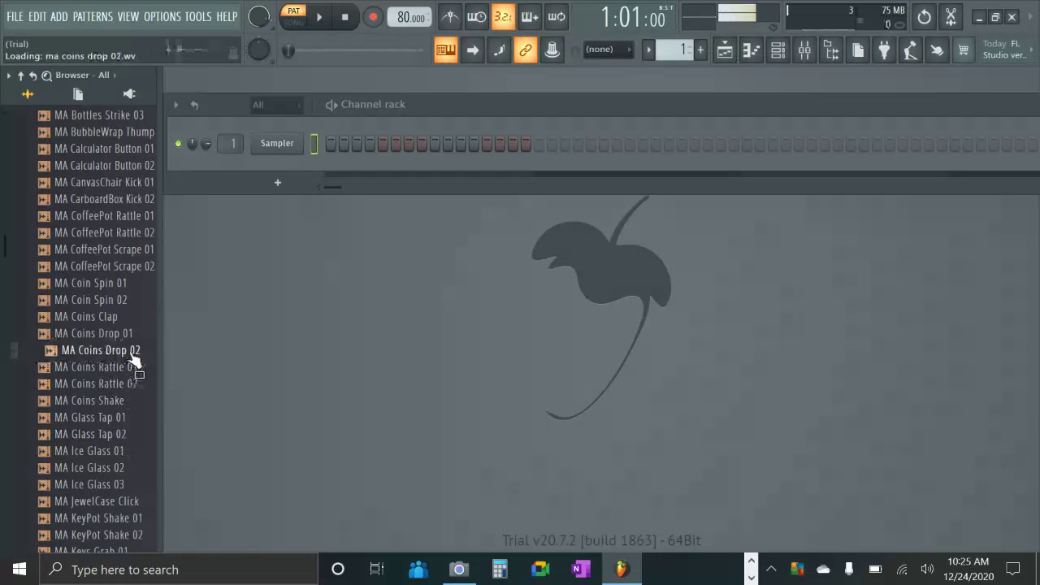
click(115, 437)
scroll(116, 446, down, 2)
click(122, 319)
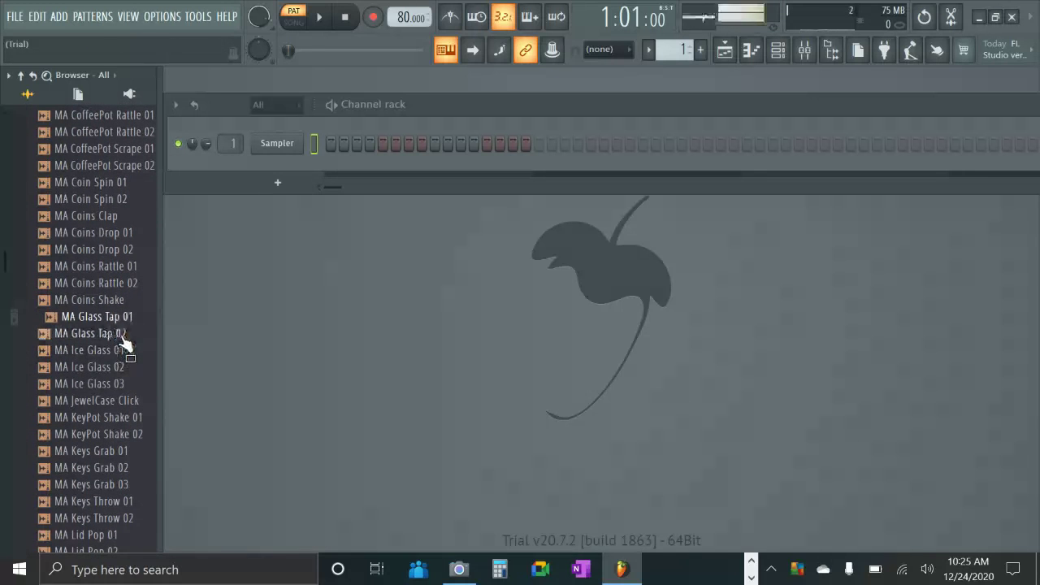
click(128, 336)
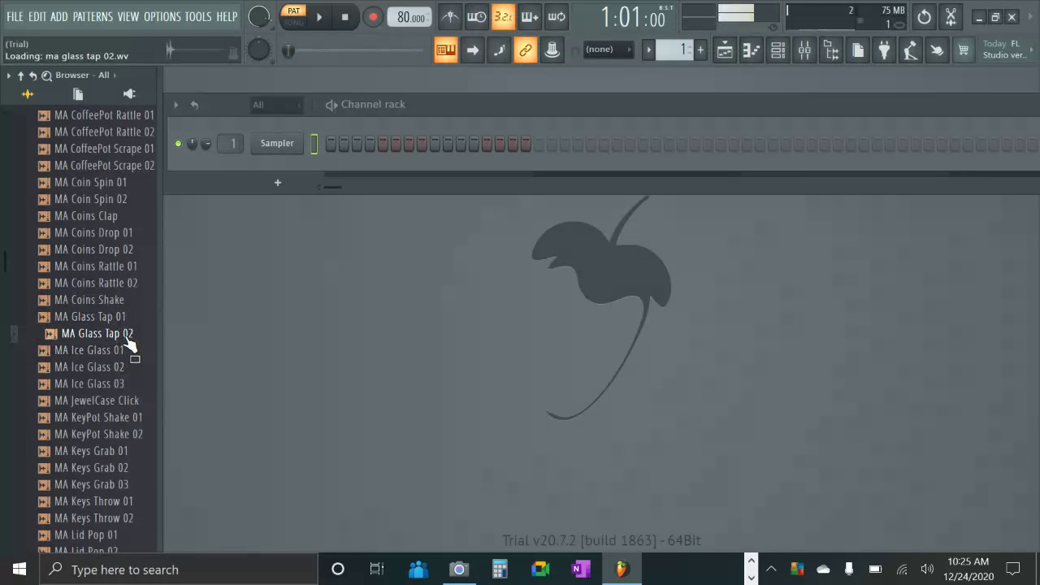
- Preview Foley samples further down the folder, from MA KeyPot Shake 01 to MA Mug Scrape 01
click(117, 420)
click(117, 434)
scroll(116, 431, down, 4)
click(116, 429)
scroll(120, 439, down, 2)
click(119, 424)
scroll(118, 425, down, 2)
click(119, 423)
scroll(118, 423, down, 2)
click(119, 424)
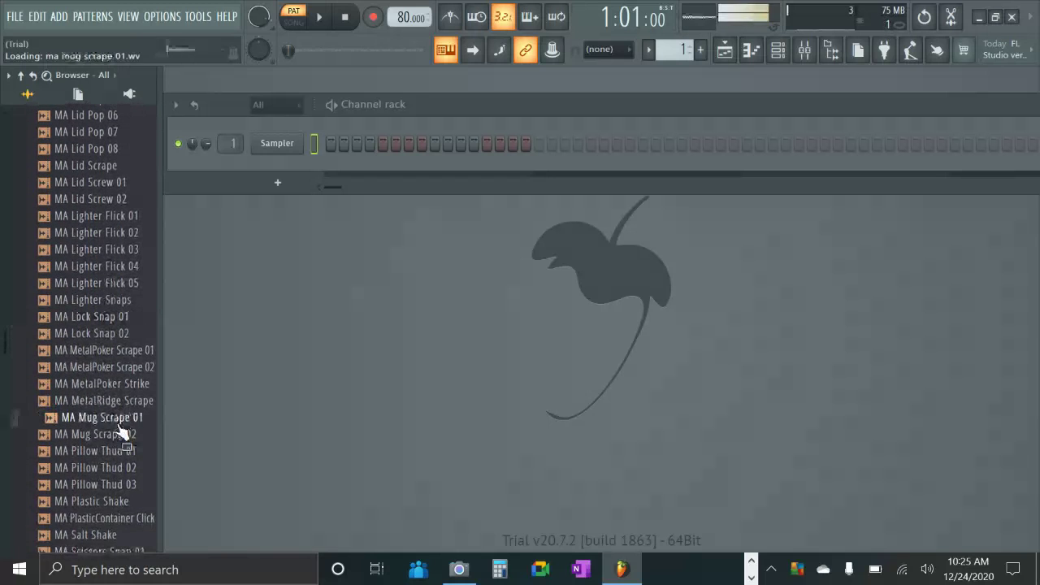
- Audition the metal Foley samples MA MetalRidge Scrape, MA MetalPoker Strike and MA MetalPoker Scrape 02 and 01
click(124, 400)
click(130, 384)
click(135, 367)
click(139, 351)
- Audition more Foley samples in the part of the folder below the MA Mug Scrape samples
scroll(120, 439, down, 4)
click(120, 440)
scroll(117, 440, down, 4)
click(116, 440)
click(119, 453)
click(124, 470)
scroll(122, 471, down, 4)
click(121, 458)
scroll(122, 459, down, 4)
click(122, 457)
click(124, 473)
scroll(125, 479, down, 2)
click(125, 467)
- Return to the start of the Foley folder and preview its calculator and bottle samples, including MA Bottle Strike 01 and MA Bottle Rattle 02
scroll(128, 455, up, 6)
scroll(126, 453, down, 3)
click(94, 400)
click(94, 398)
click(91, 350)
click(95, 315)
click(96, 299)
click(100, 234)
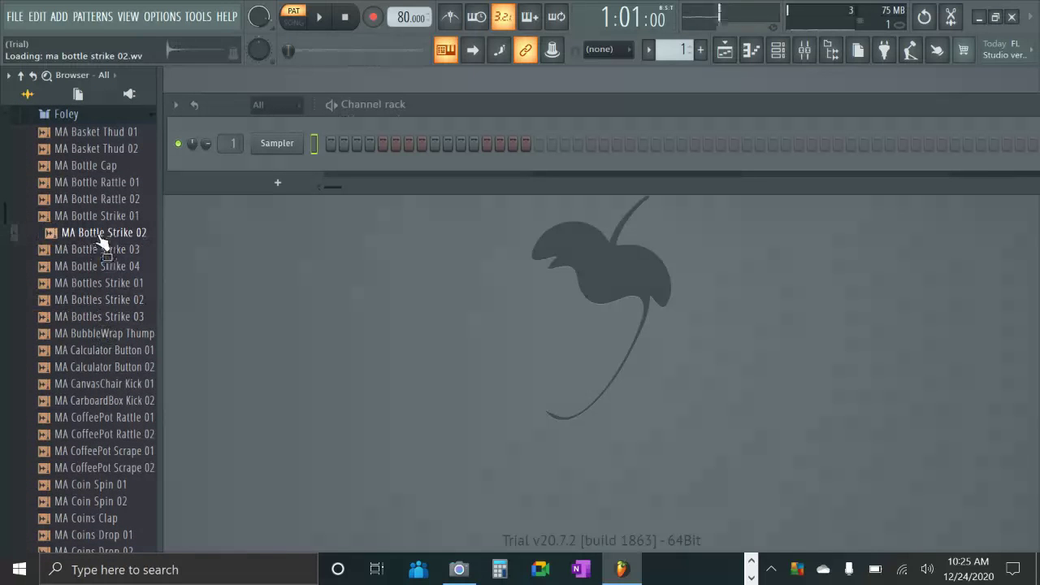
click(100, 216)
click(106, 199)
- Load MA Bottle Strike 02 into a new channel and close its channel settings window
click(104, 233)
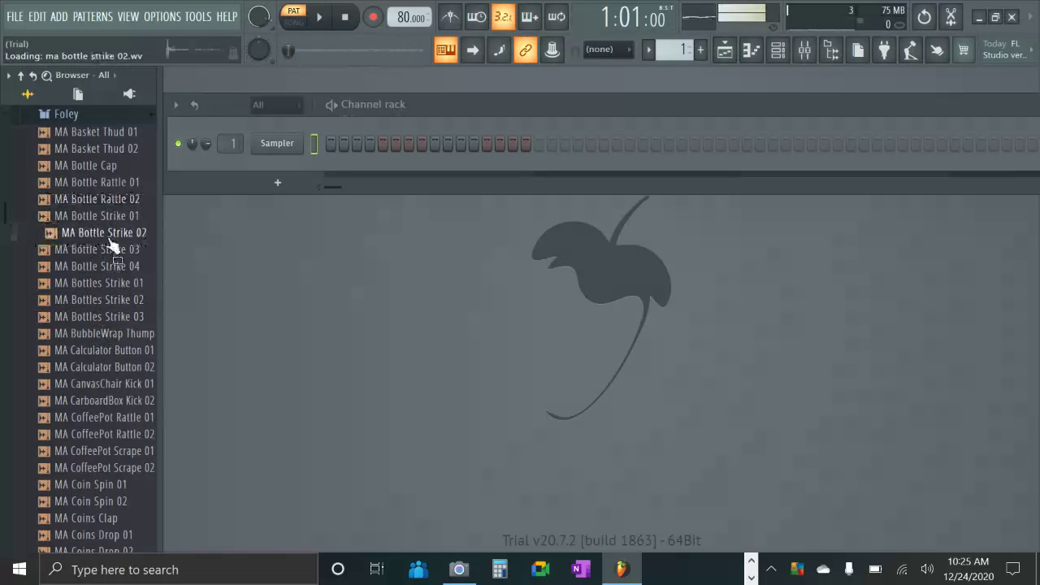
right_click(116, 230)
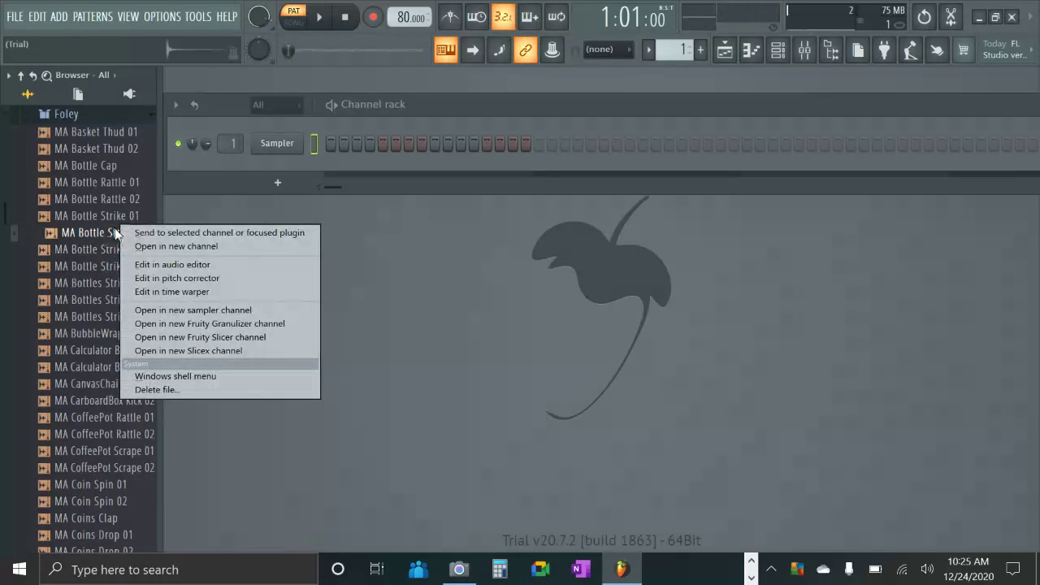
click(174, 245)
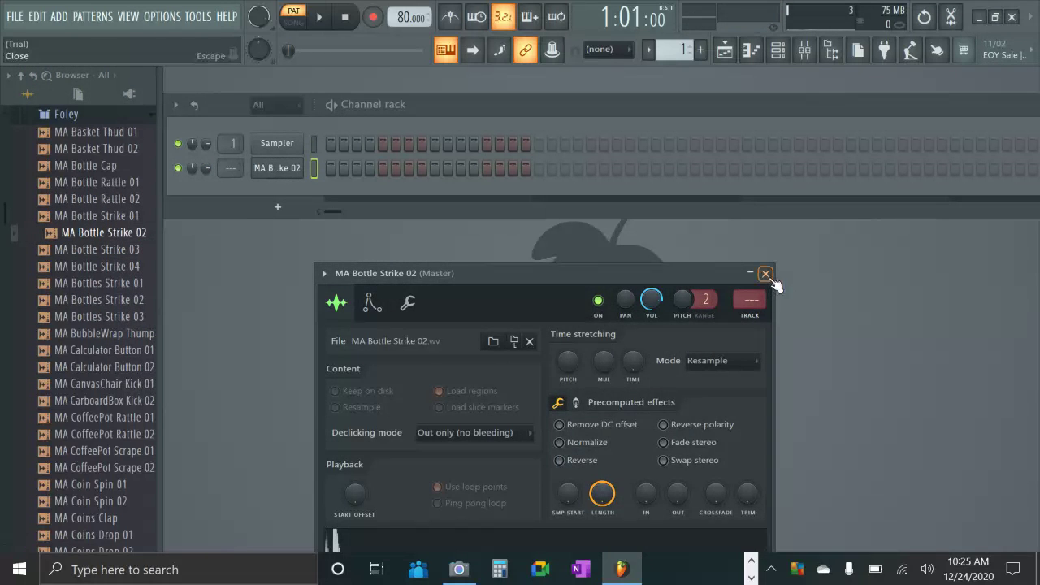
click(765, 274)
- Collapse the Foley folder, open the Kicks folder and audition Attack Kick samples, including Attack Kick 25
scroll(109, 332, up, 5)
scroll(122, 350, down, 3)
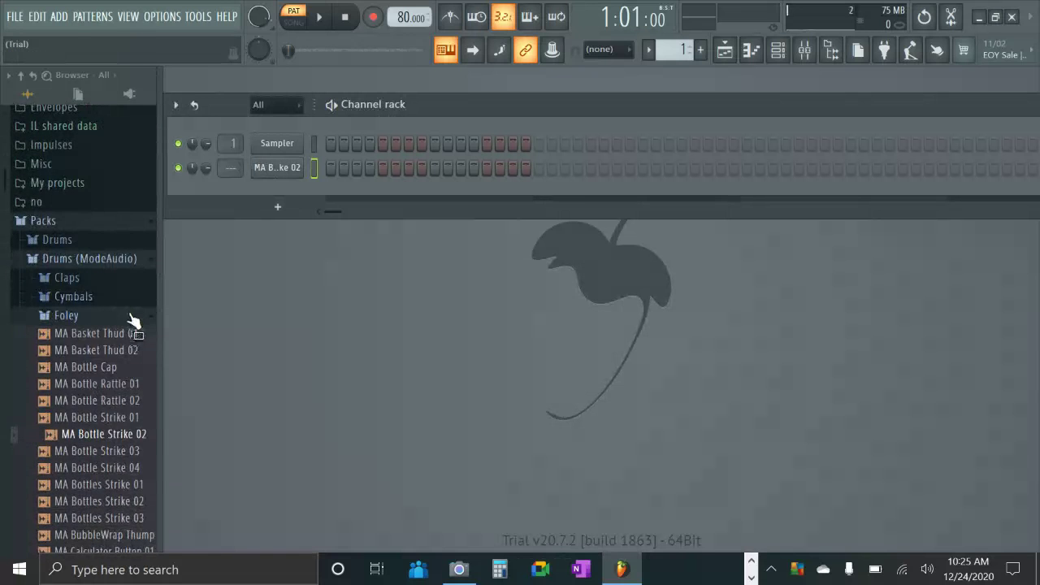
click(134, 317)
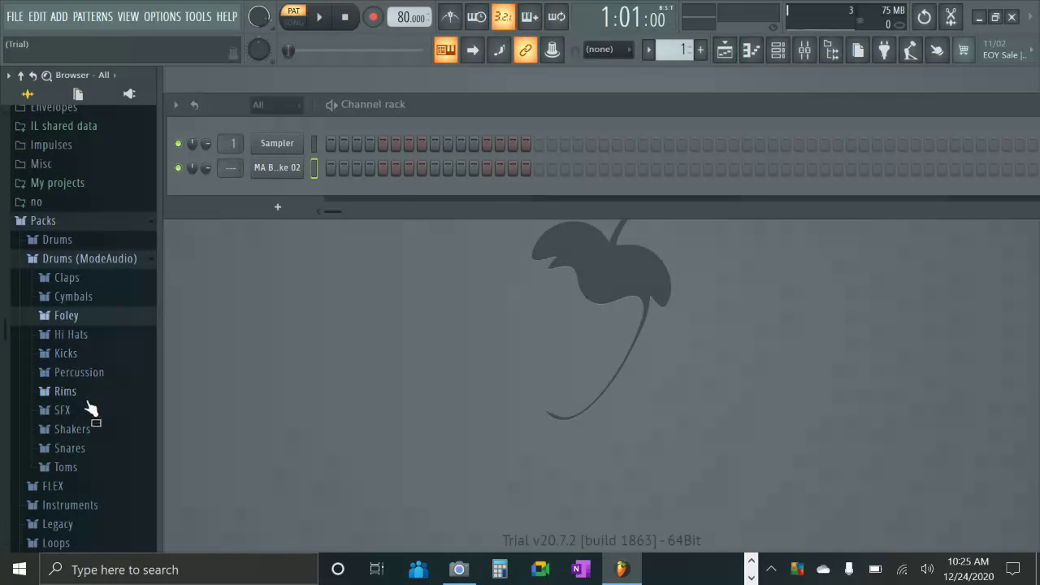
click(103, 357)
click(85, 399)
click(96, 431)
scroll(99, 423, down, 4)
click(86, 268)
click(94, 334)
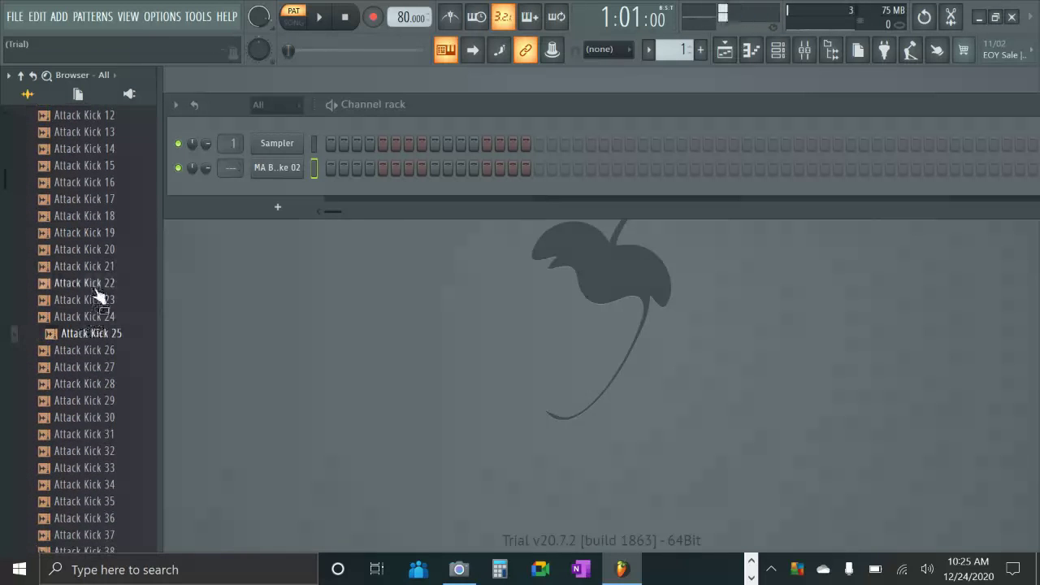
- Preview Attack Kick 21, load it into a new channel and close its channel settings window
click(94, 268)
right_click(96, 275)
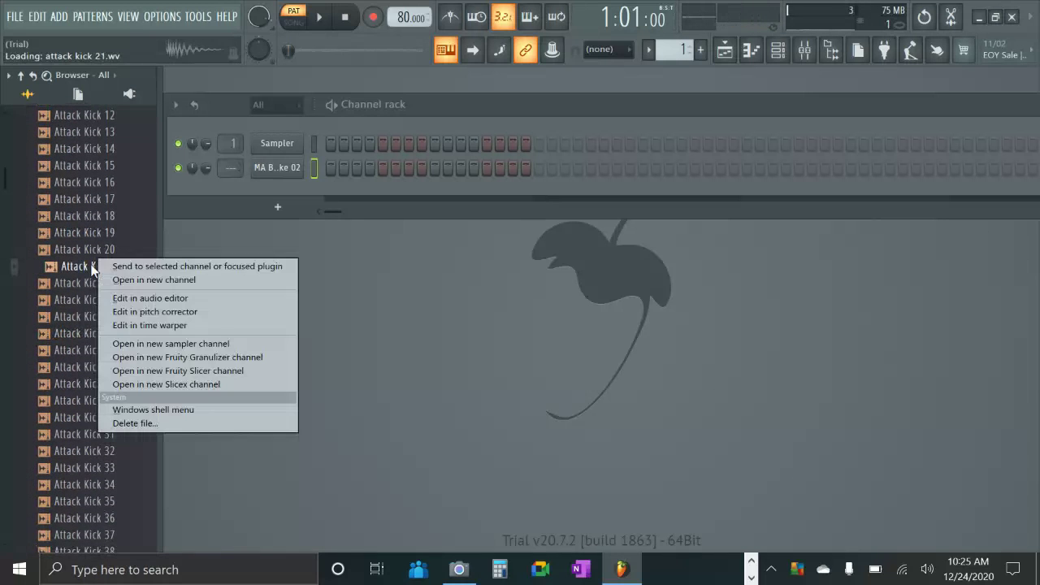
click(150, 282)
click(618, 126)
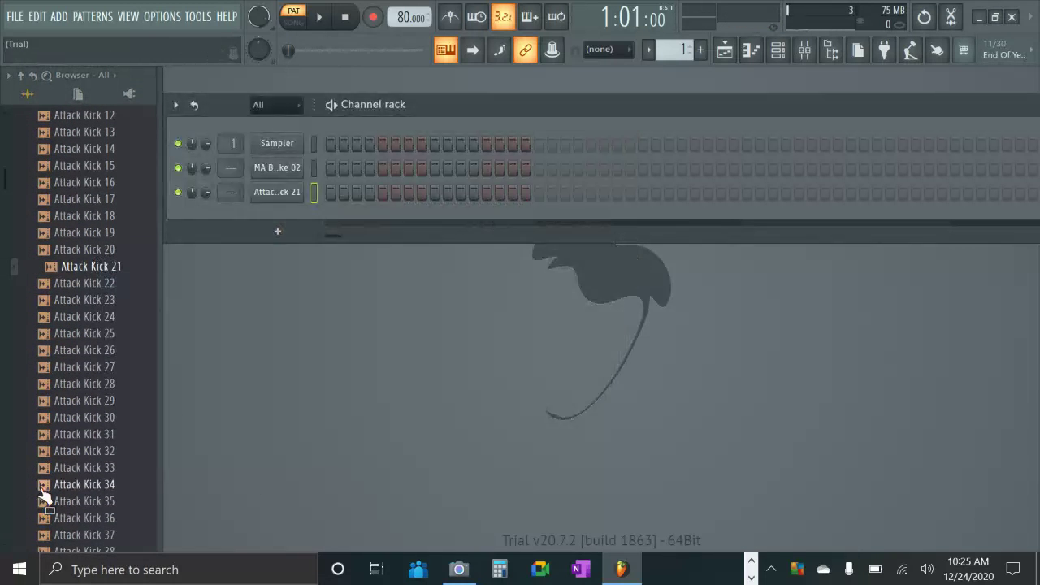
- Raise the system volume to 86, allowing it to go past the hearing safety limit
scroll(92, 462, down, 10)
scroll(91, 461, down, 20)
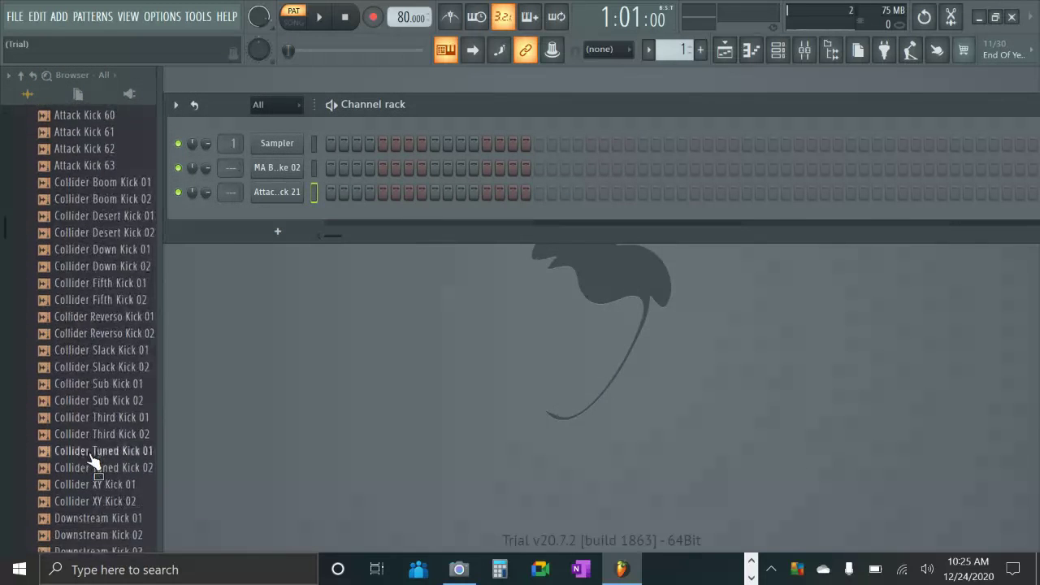
key(XF86AudioRaiseVolume)
key(XF86AudioRaiseVolume)
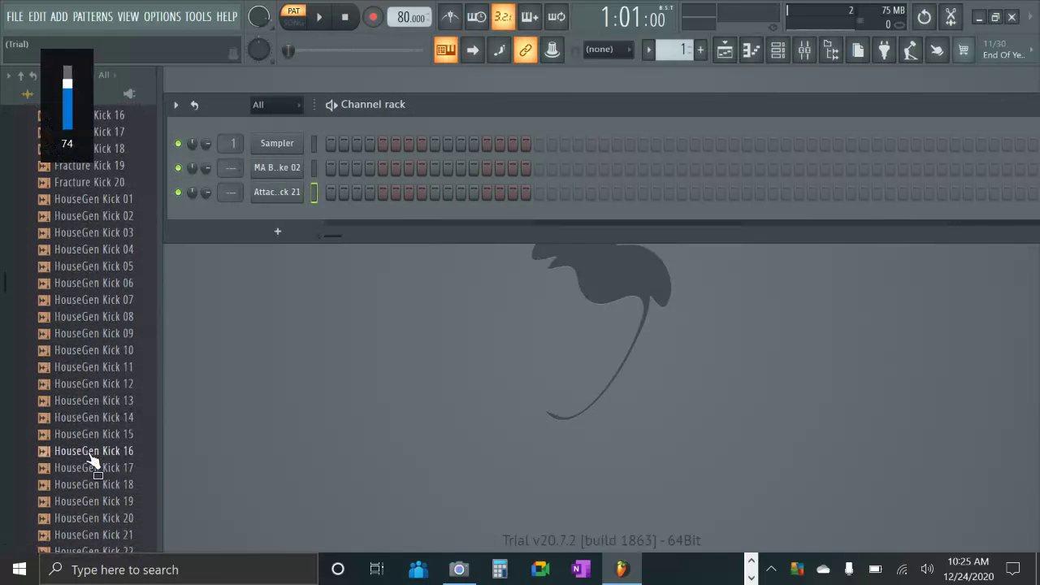
key(XF86AudioRaiseVolume)
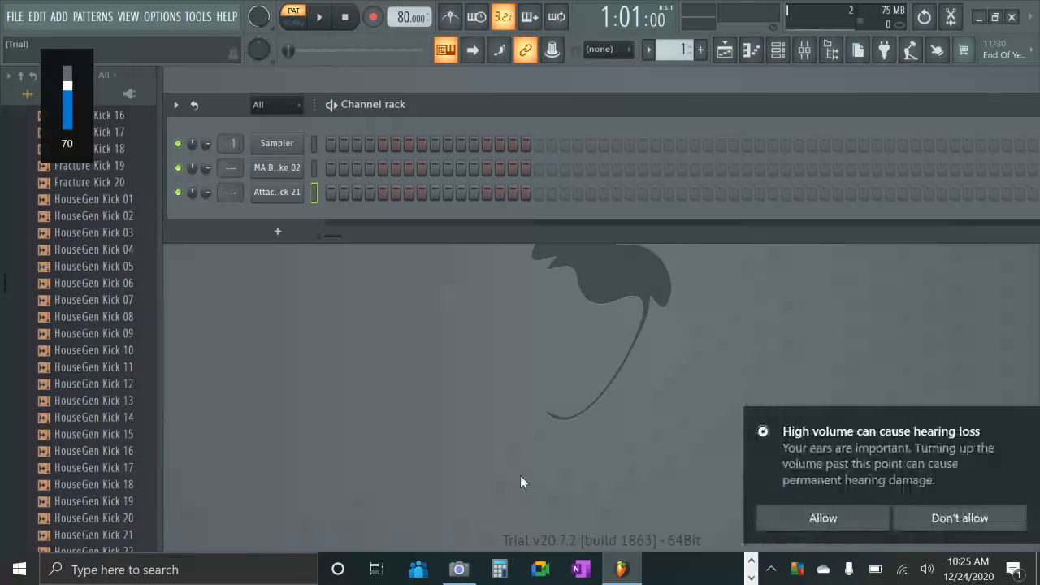
click(791, 524)
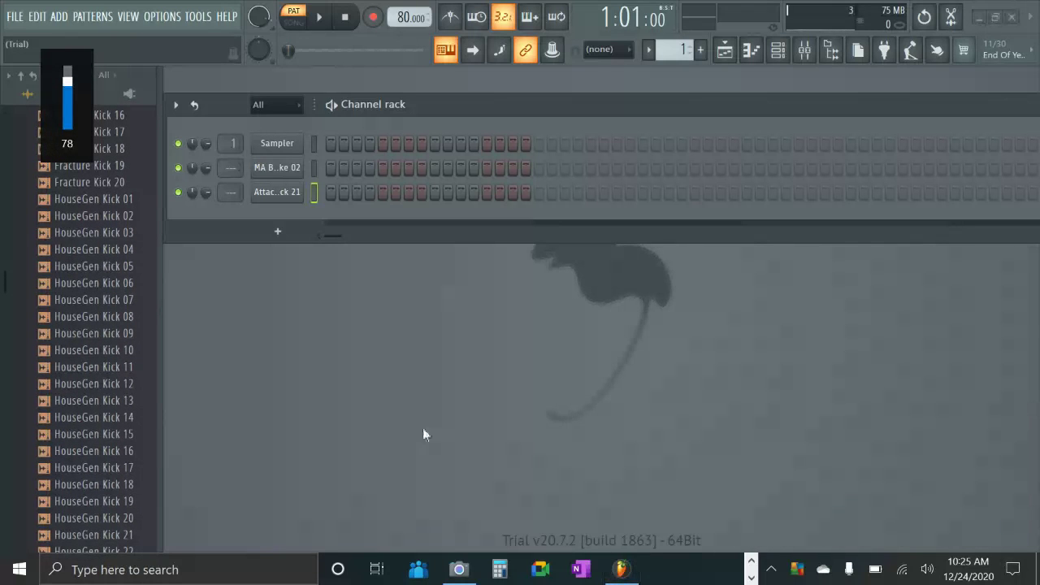
scroll(130, 399, down, 10)
key(XF86AudioRaiseVolume)
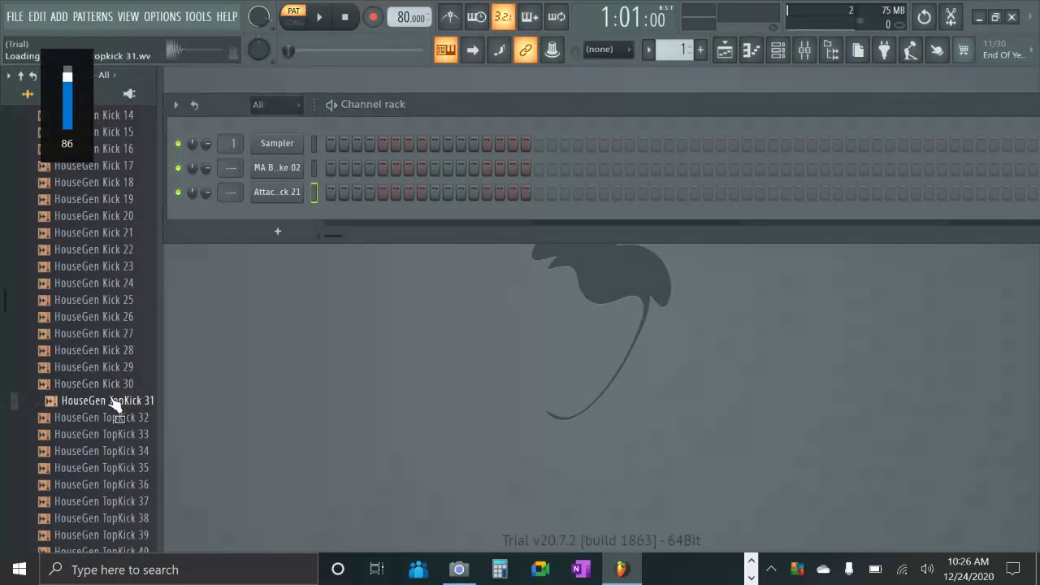
- Audition further kick samples, including MA Deep Kick, MA PlasticBox Kick 01, Power CrunchKick 01 and Power LongKick 11
scroll(116, 410, down, 10)
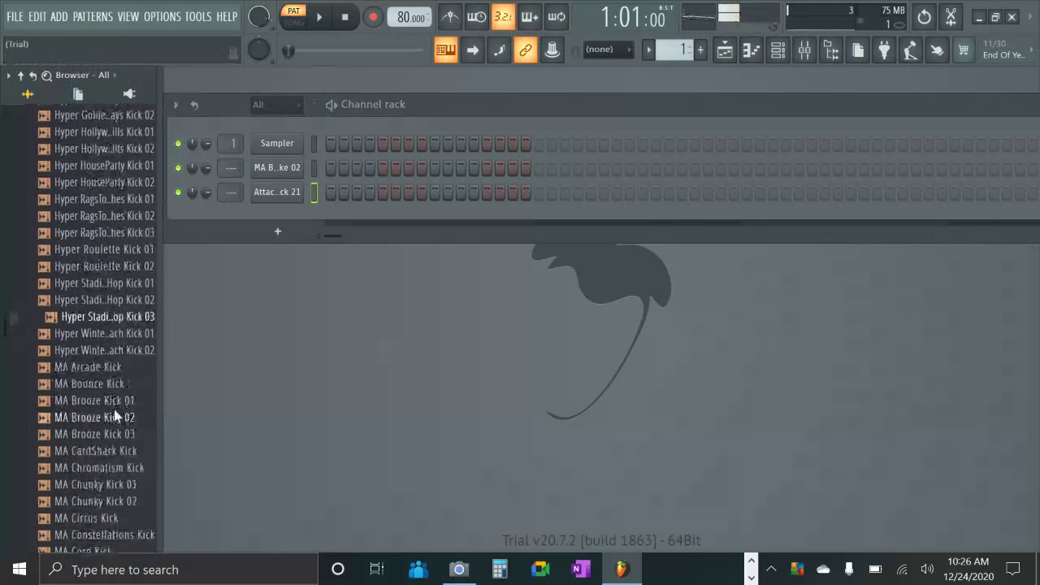
scroll(117, 453, down, 8)
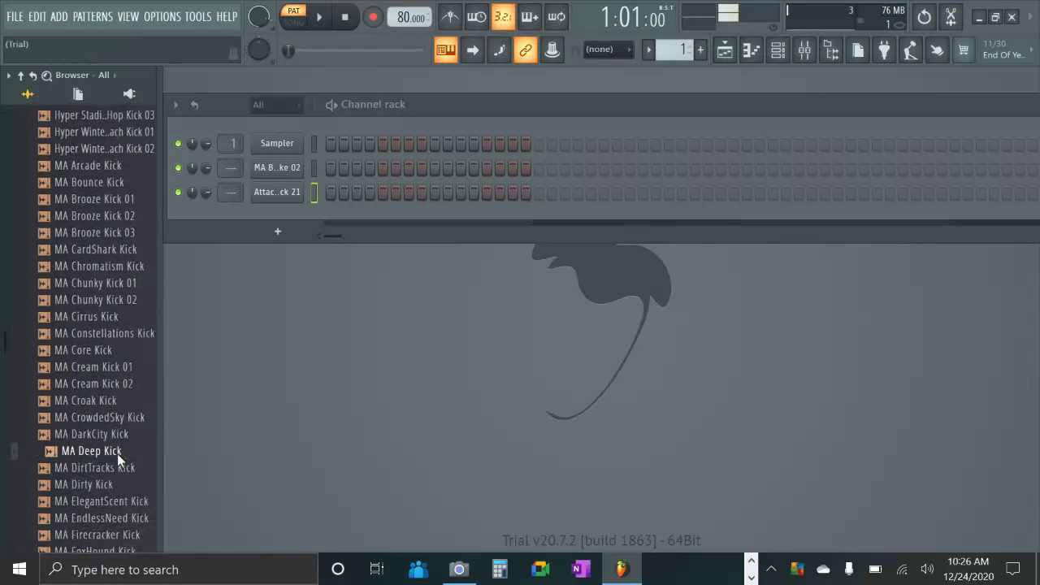
scroll(119, 458, down, 11)
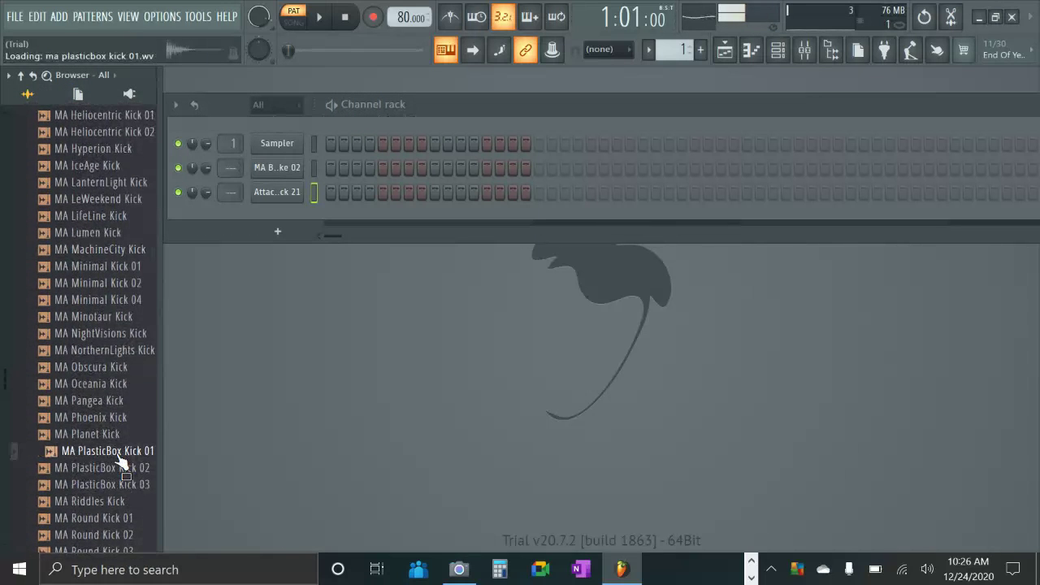
scroll(119, 461, down, 10)
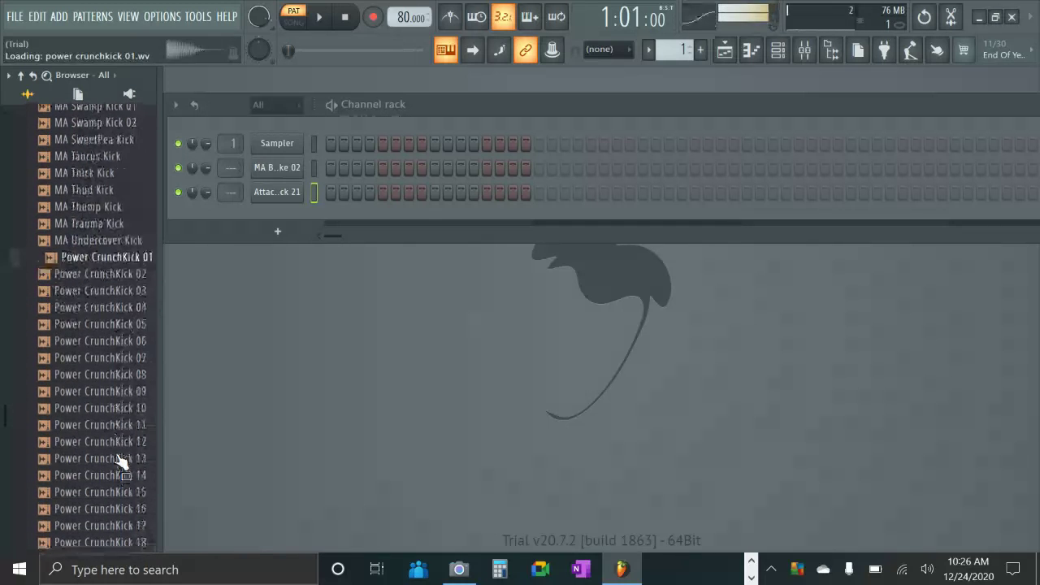
scroll(119, 461, down, 10)
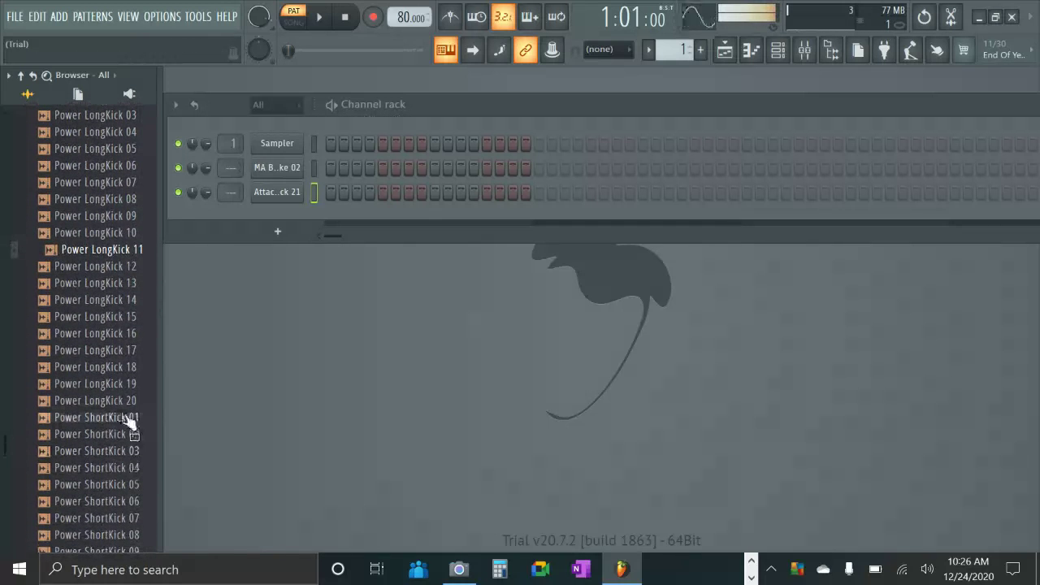
- Load Power LongKick 15 into a new channel and close its channel settings window
right_click(122, 323)
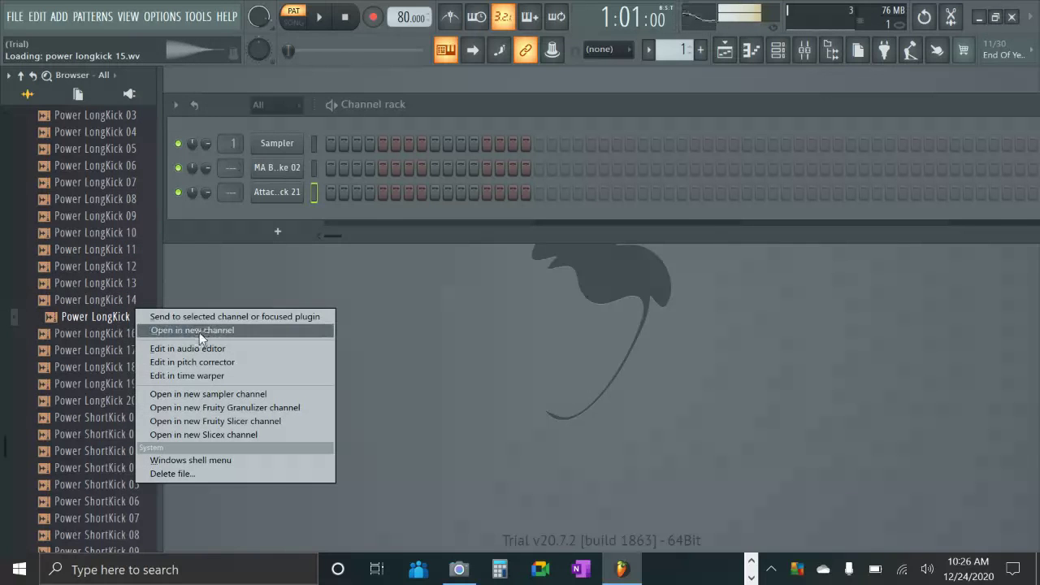
click(199, 333)
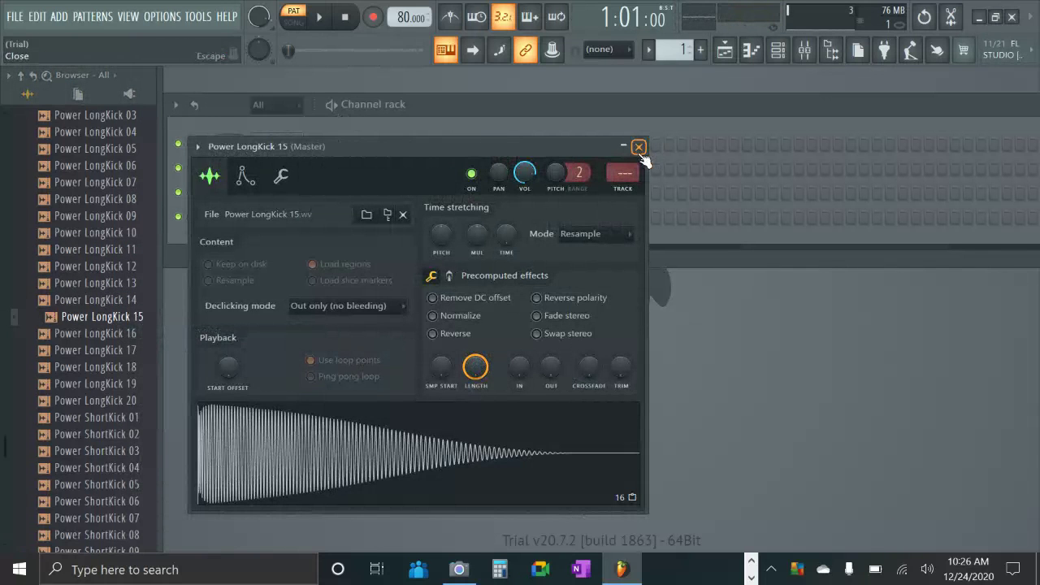
click(639, 146)
- Open the Drums pack above Drums (ModeAudio), look through its Percussion folder and collapse that folder again
scroll(98, 504, up, 10)
scroll(105, 520, up, 20)
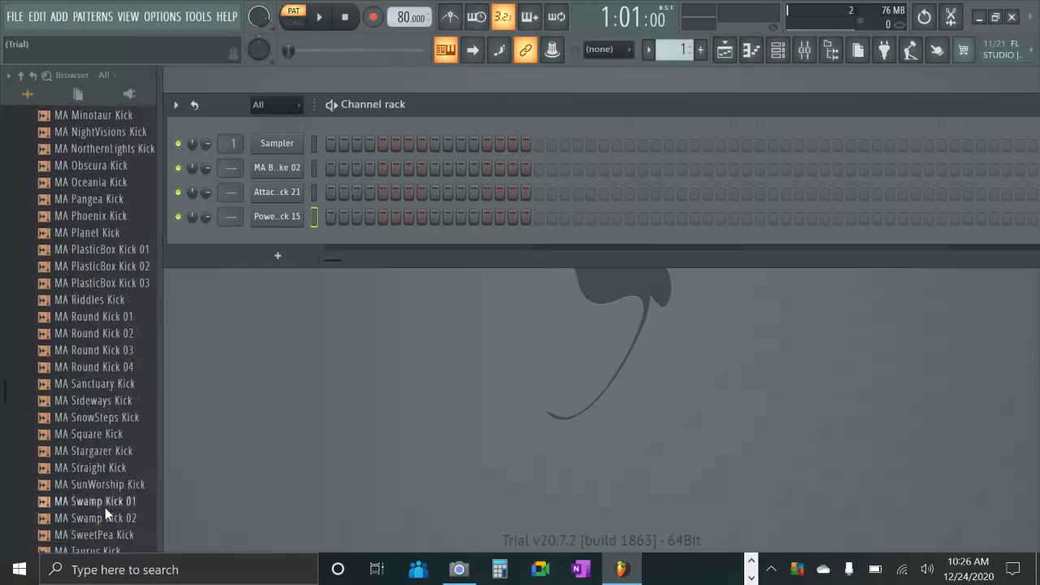
scroll(109, 513, up, 20)
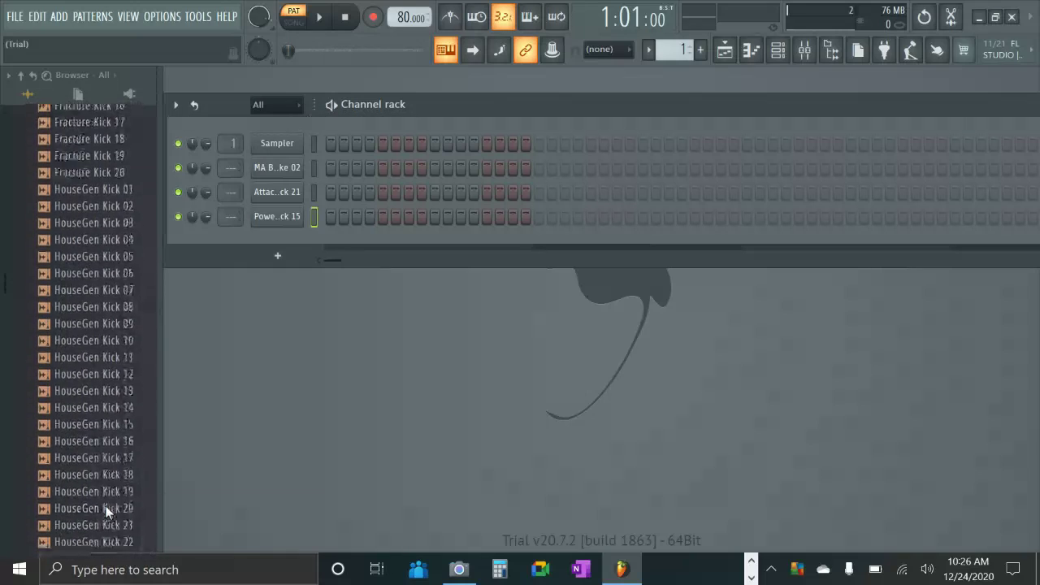
scroll(109, 508, up, 20)
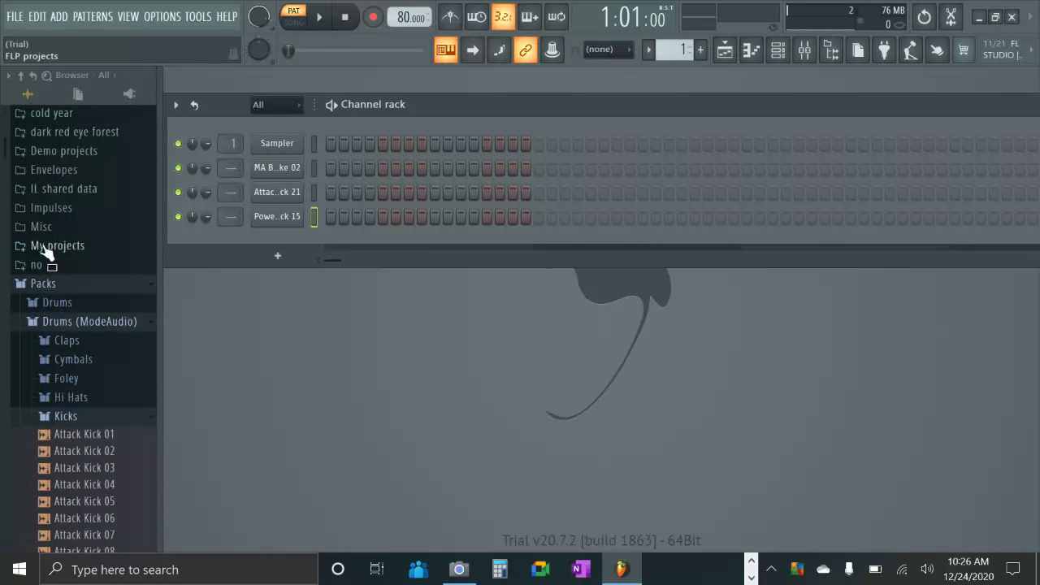
click(76, 303)
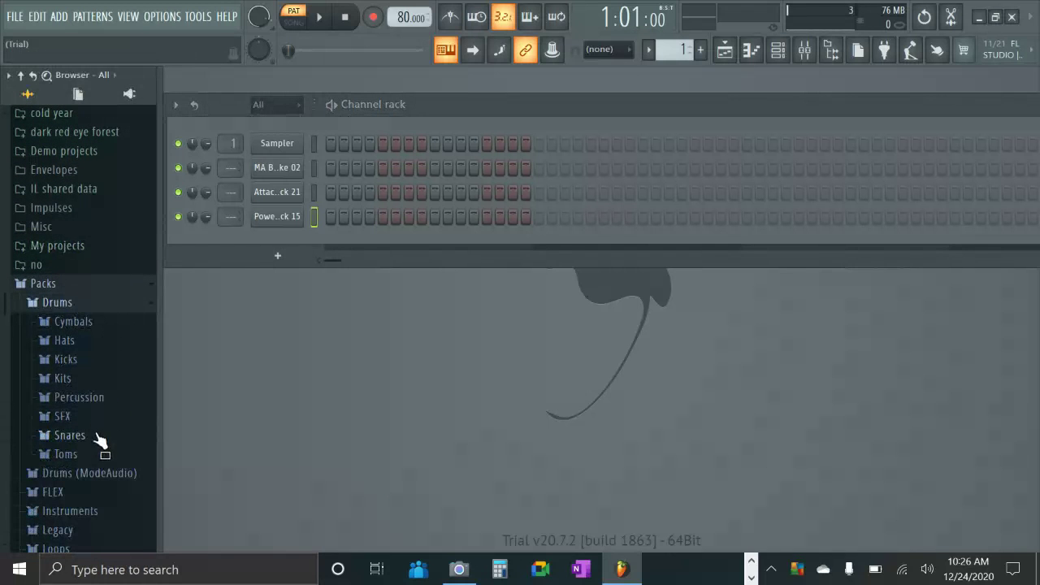
click(107, 400)
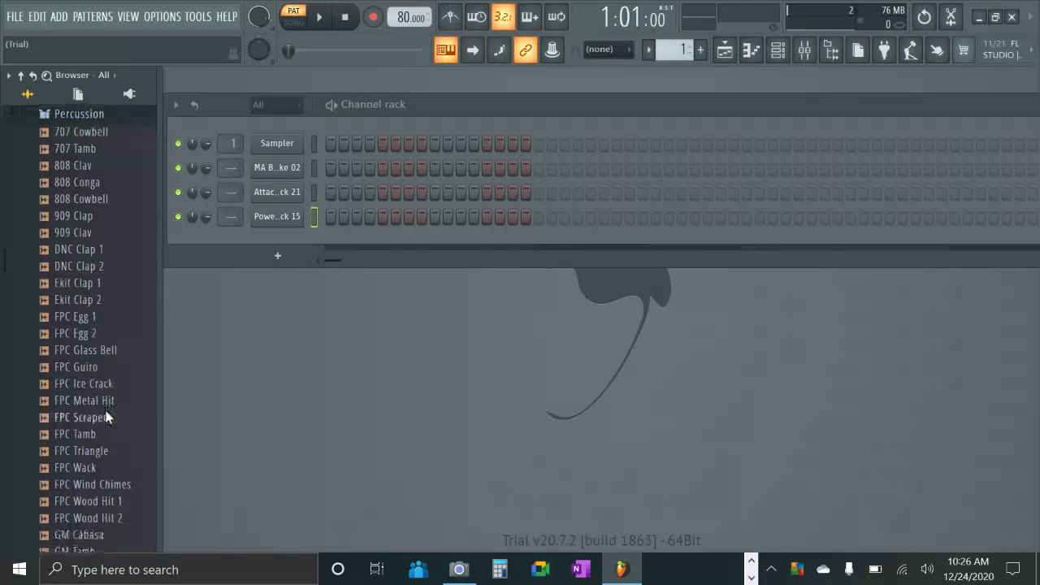
scroll(109, 409, up, 15)
scroll(108, 409, down, 3)
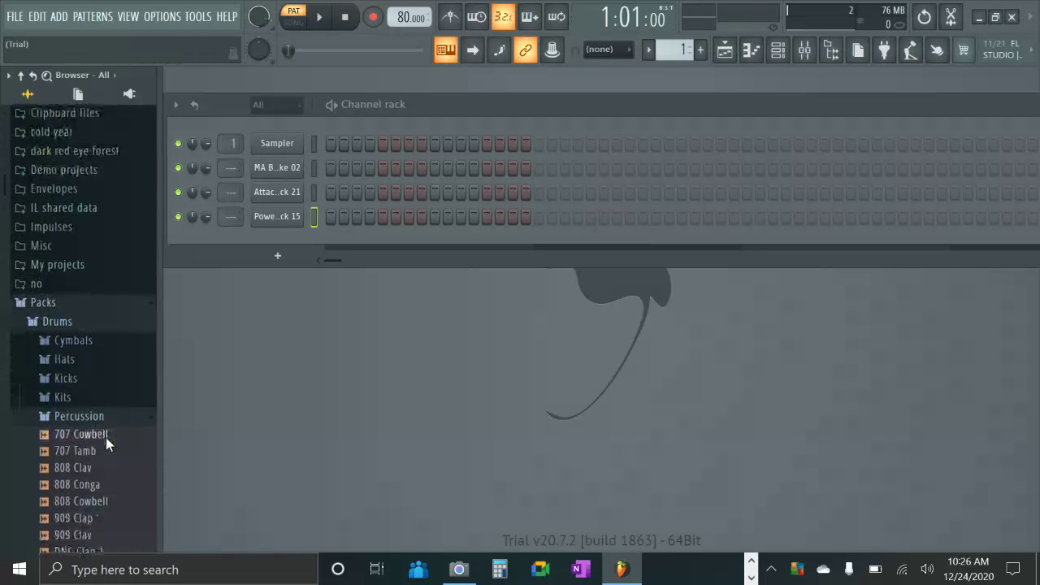
click(112, 416)
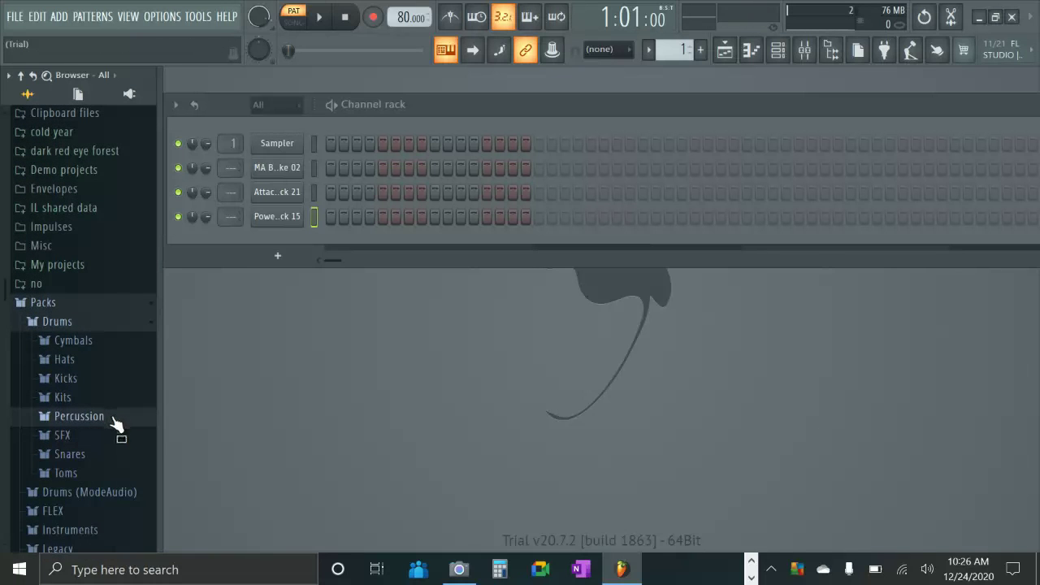
- Open the Toms folder of the Drums pack, preview ProM Tom and look through the packs further down
click(104, 474)
click(105, 484)
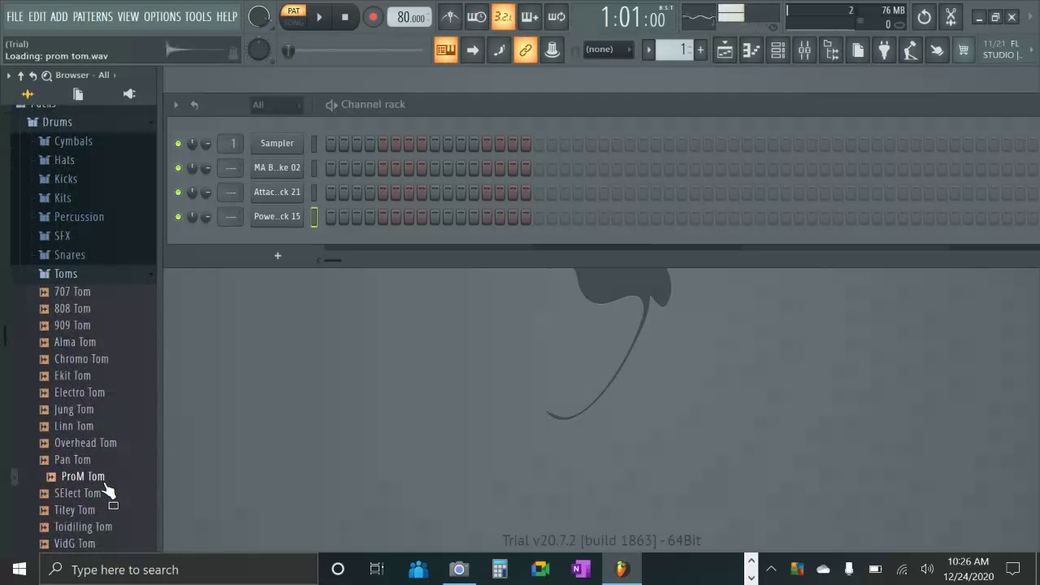
scroll(103, 512, down, 5)
click(102, 496)
scroll(104, 455, down, 4)
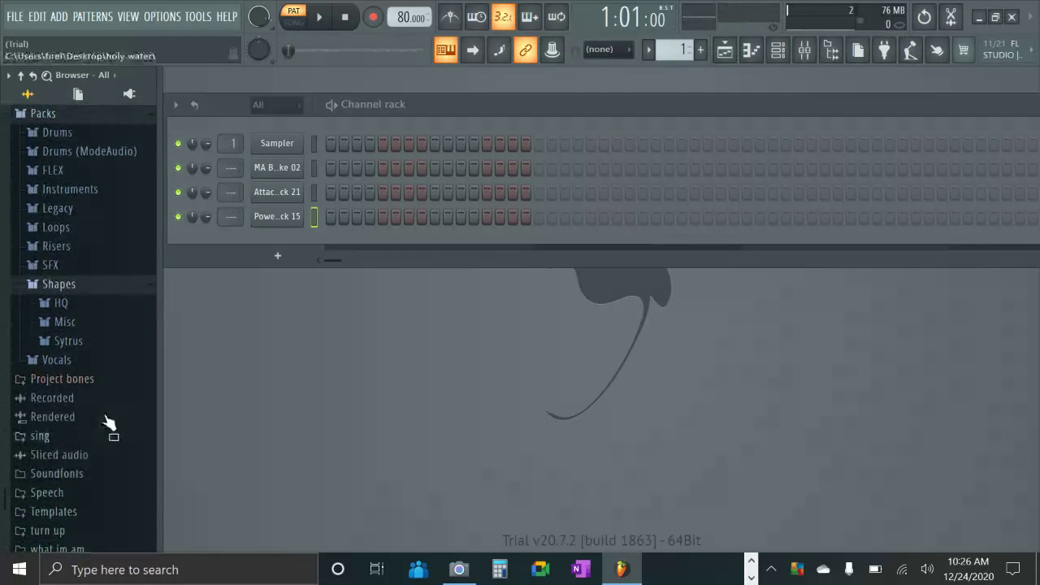
- Open the Drums (ModeAudio) pack, look into its Hi Hats folder and collapse that folder again
click(106, 153)
click(101, 399)
click(97, 281)
click(101, 258)
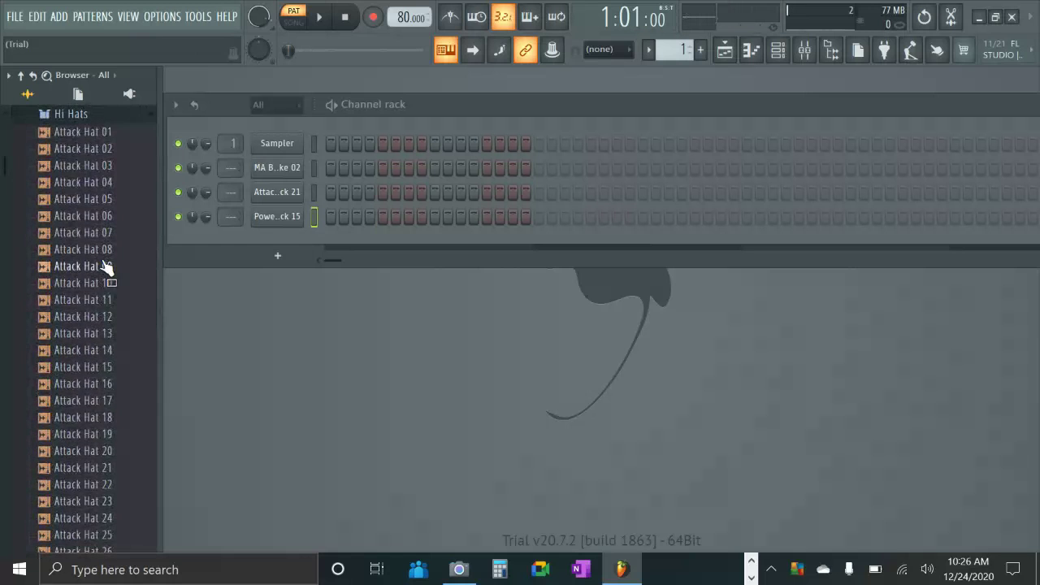
scroll(81, 399, up, 2)
scroll(86, 400, up, 4)
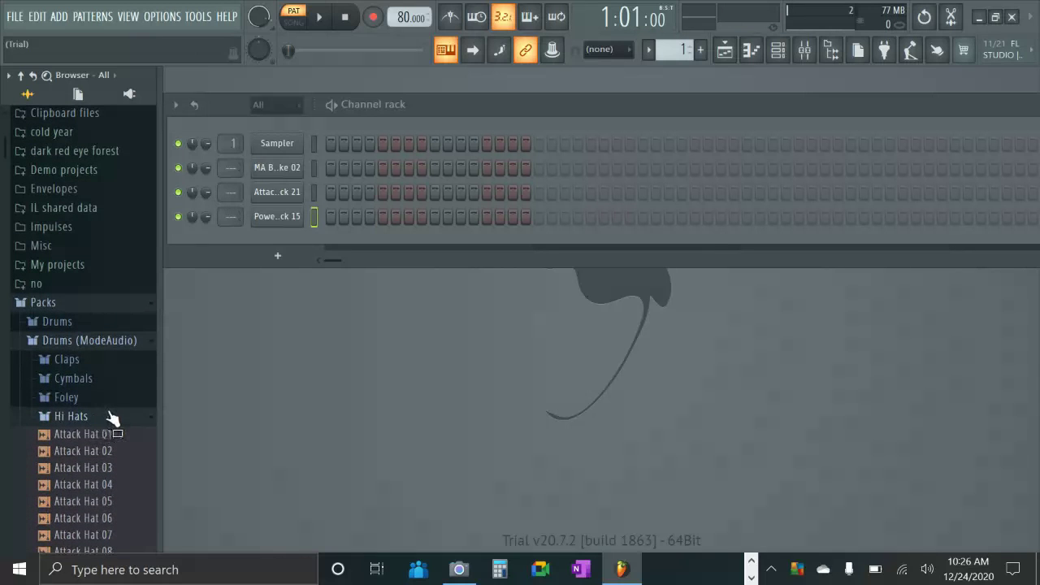
click(113, 417)
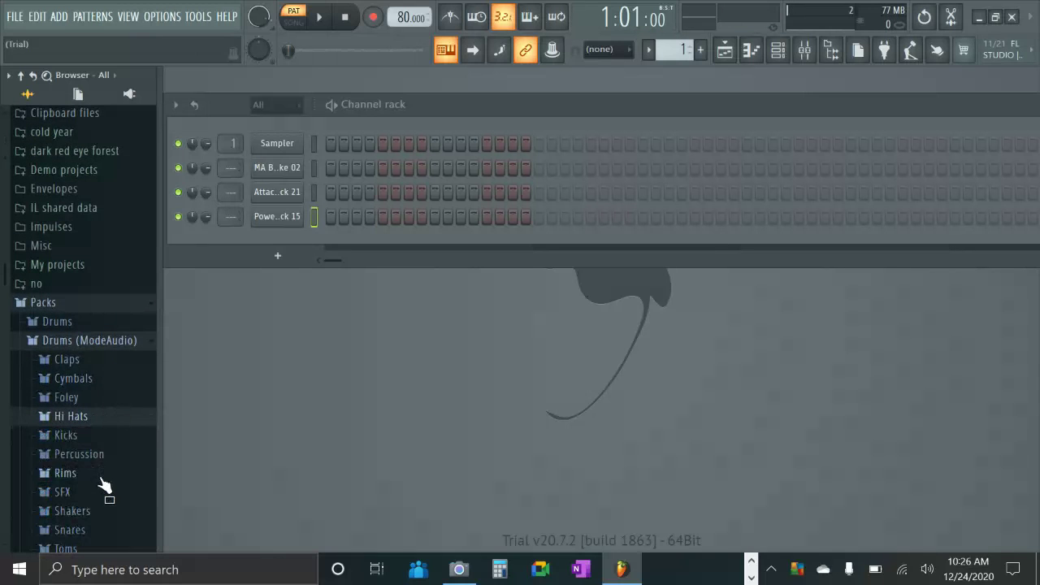
- Open the Claps folder and audition Attack Clap samples, including Attack Clap 17 and Attack Clap 18
click(98, 364)
click(111, 400)
click(98, 417)
mouse_move(111, 425)
mouse_down()
mouse_move(116, 438)
mouse_move(121, 407)
mouse_move(122, 418)
mouse_up()
right_click(121, 417)
click(97, 402)
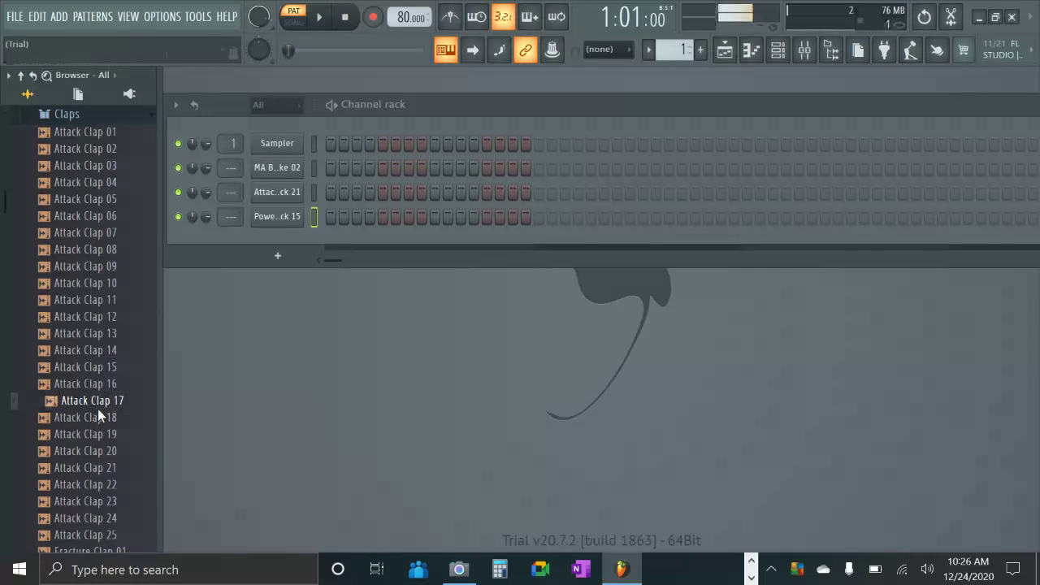
- Audition clap samples further down the Claps folder, including Power Clap 03, MA Trauma Clap and MA Taurus Clap
scroll(113, 470, down, 4)
click(114, 468)
scroll(112, 465, down, 10)
click(112, 464)
scroll(113, 467, down, 4)
click(109, 454)
click(119, 384)
click(126, 333)
click(126, 318)
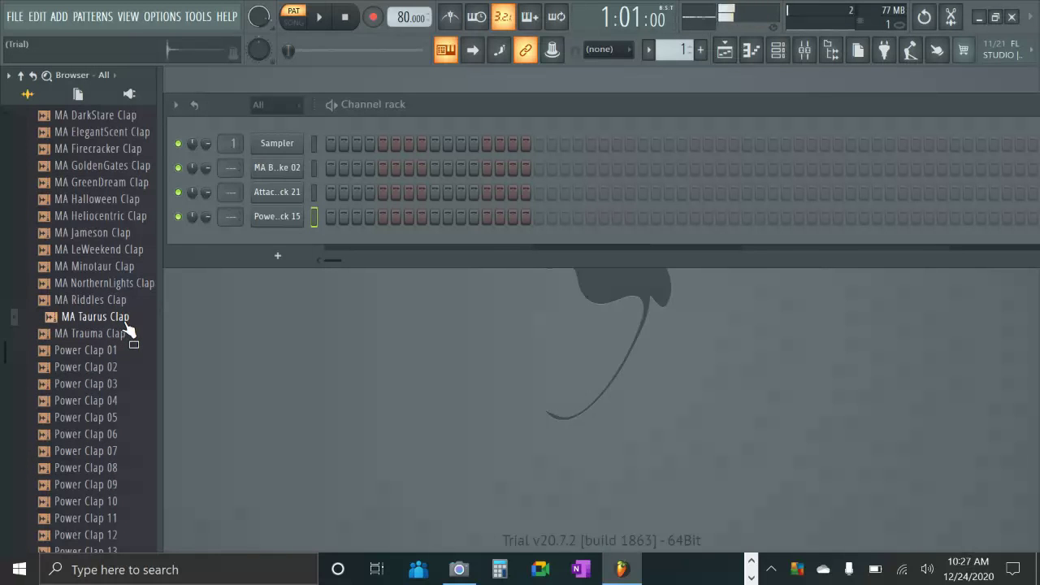
- Preview MA Taurus Clap again and collapse the Claps folder
right_click(124, 321)
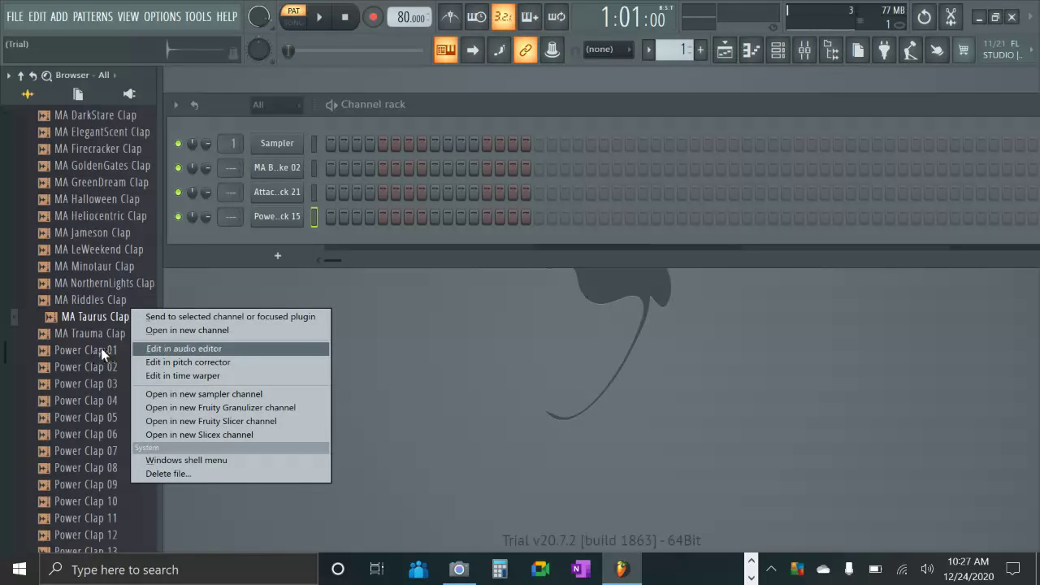
click(100, 349)
click(114, 317)
scroll(112, 325, up, 20)
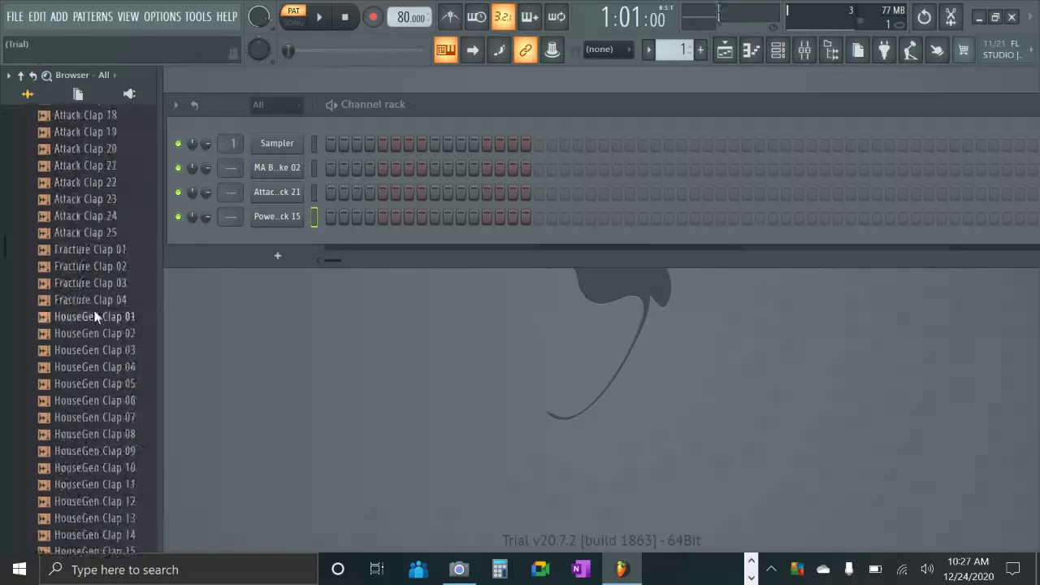
scroll(112, 349, up, 5)
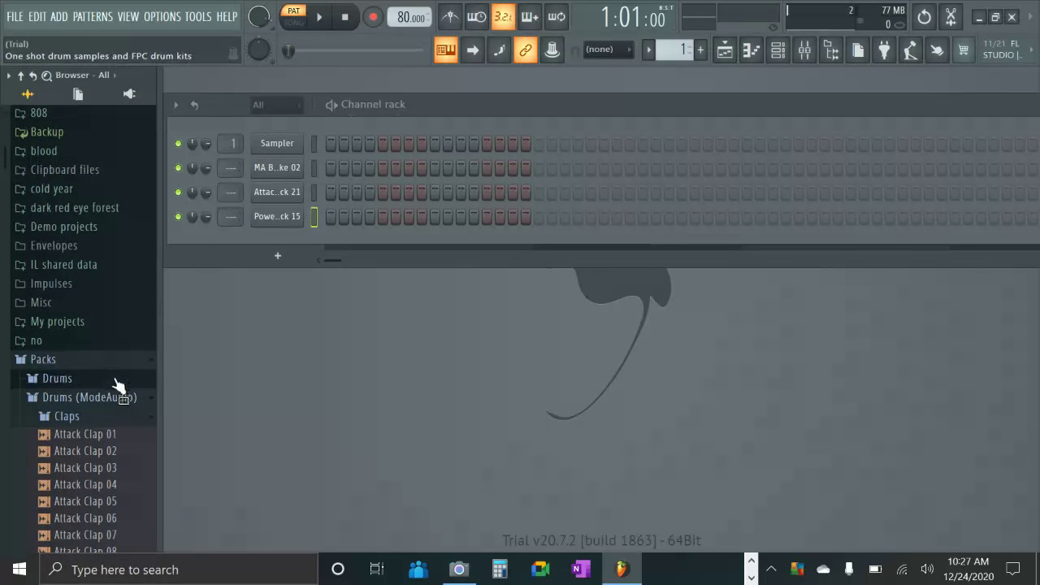
click(124, 415)
- Open the Snares folder of Drums (ModeAudio) and audition samples down to Hyper StadiumHop Snare 01
scroll(130, 463, down, 5)
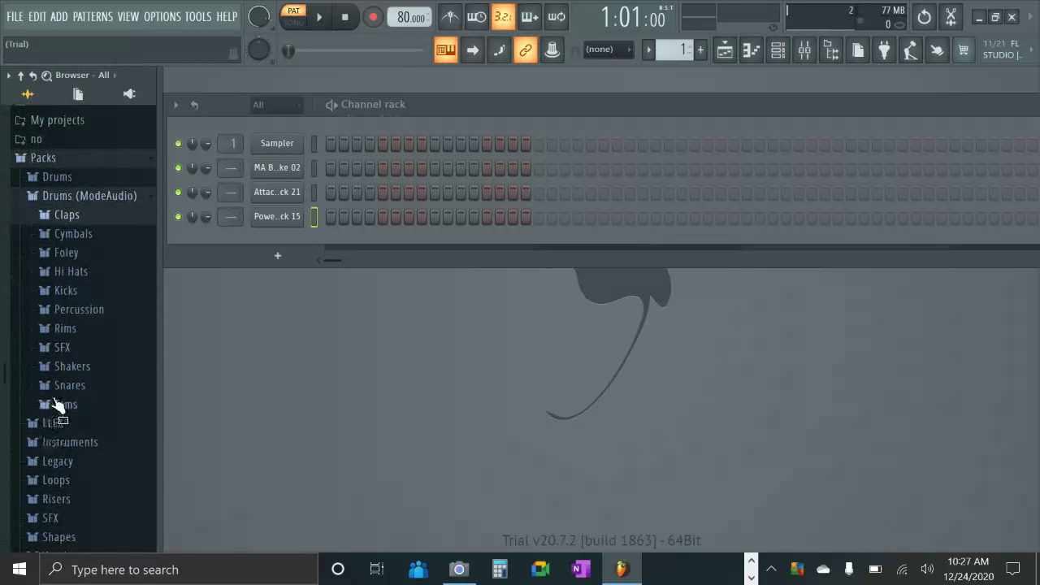
click(69, 386)
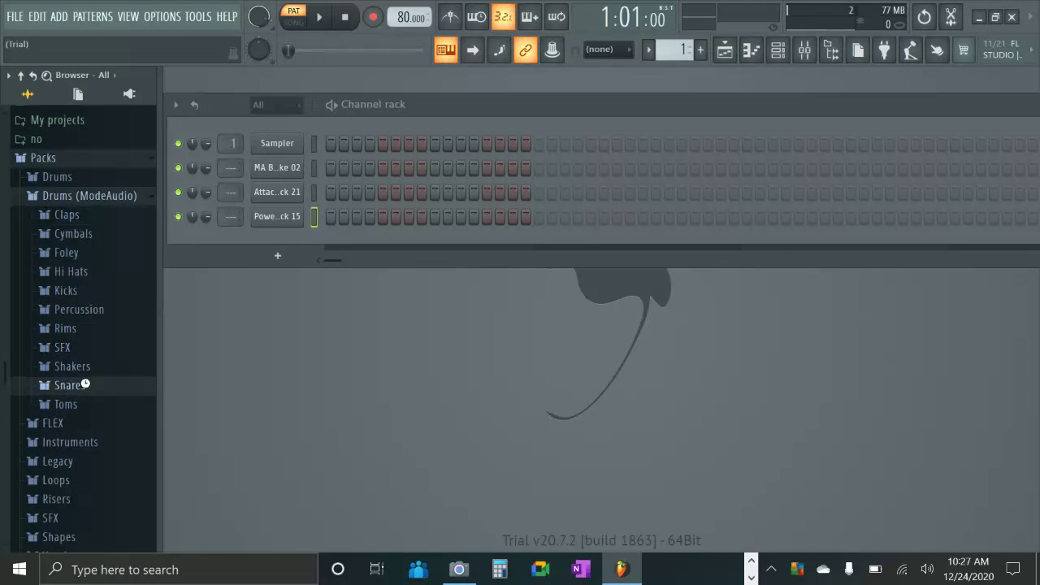
scroll(89, 394, down, 15)
scroll(92, 398, down, 20)
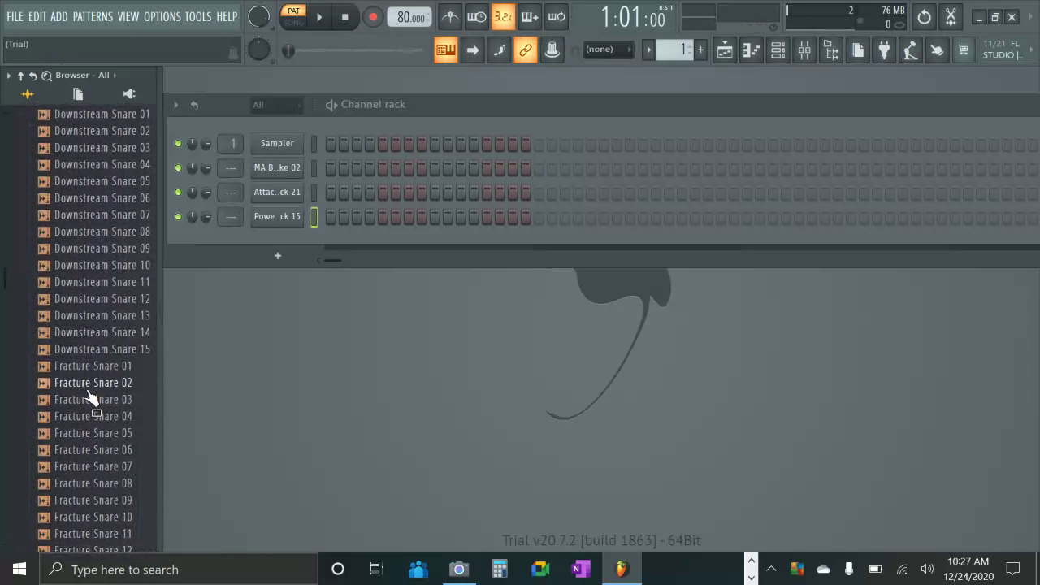
click(89, 386)
scroll(93, 398, down, 8)
click(98, 399)
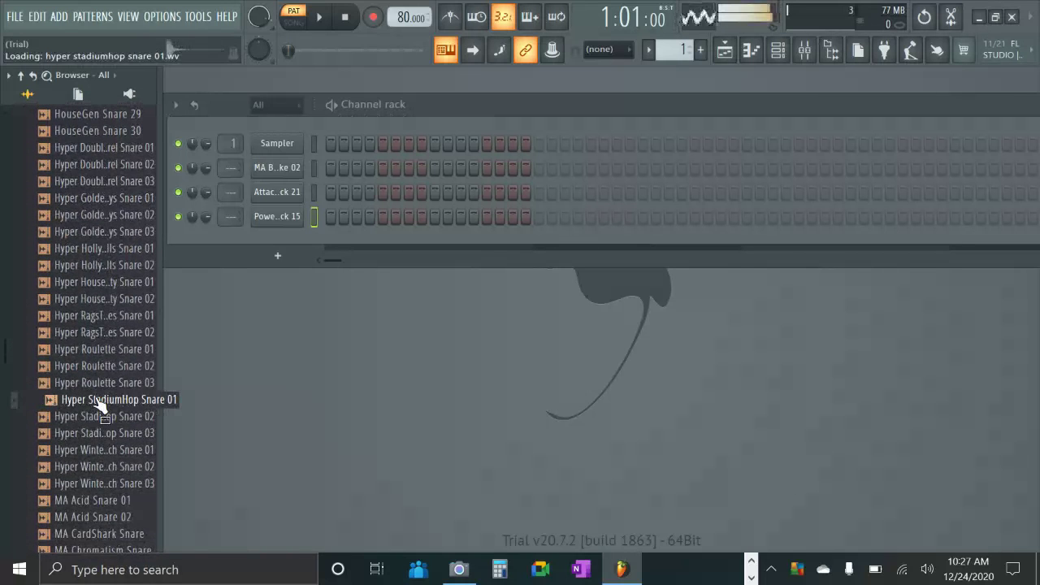
- Audition snares around the start of the MA group, including MA Chromatism Snare, MA Cirrus Snare, MA Acid Snare 02 and MA Acid Snare 01
scroll(101, 423, down, 6)
click(118, 447)
click(123, 451)
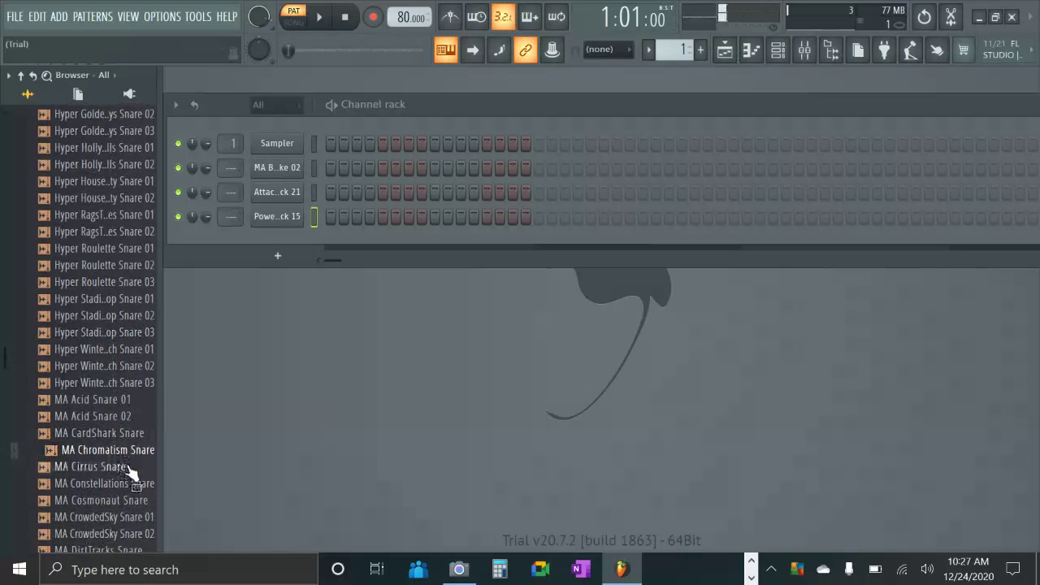
click(130, 468)
click(138, 452)
click(134, 417)
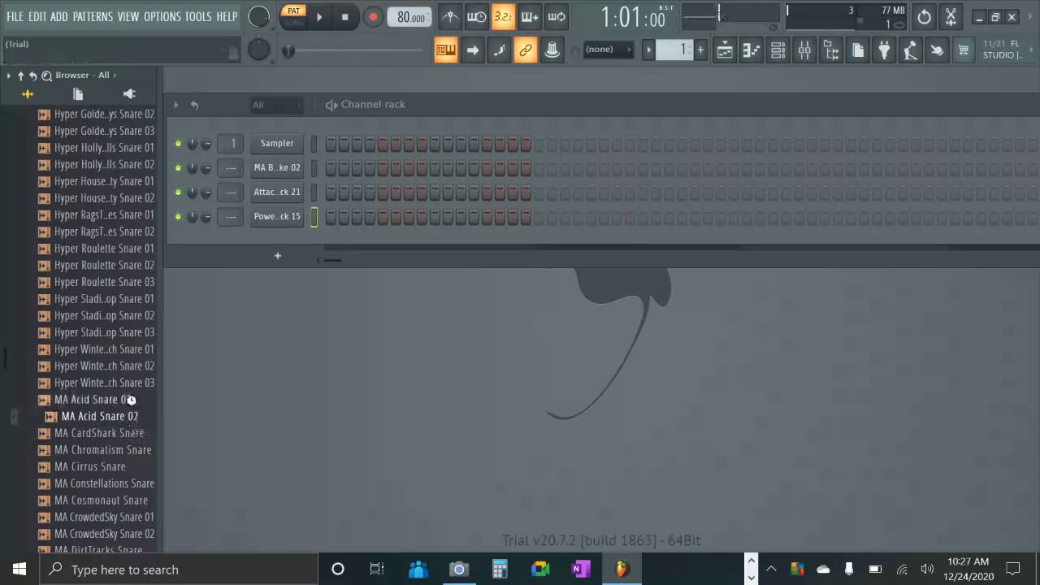
click(134, 399)
click(141, 385)
- Audition MA DirtTracks Snare, MA FoxHound Snare, MA FrightNight Snare 01 and MA GoldenGates Snare
scroll(126, 435, down, 2)
click(118, 450)
scroll(122, 461, down, 2)
click(122, 452)
click(123, 468)
click(126, 501)
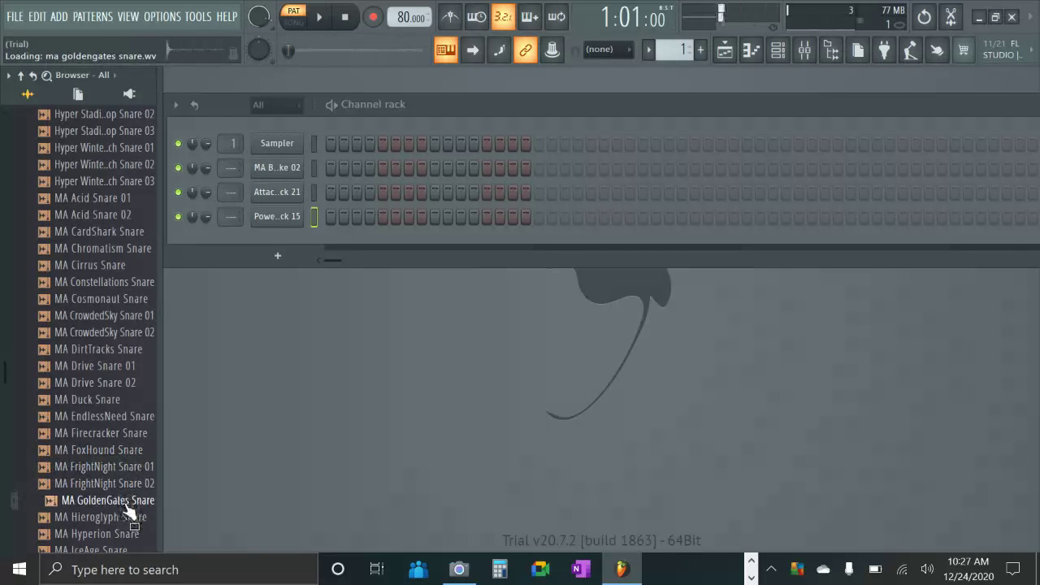
- Audition MA Klank Snare 01, MA IceAge Snare, MA Hyperion Snare, MA Klank Snare 02 and MA LanternLight Snare 01
scroll(126, 505, down, 2)
click(127, 467)
click(130, 450)
click(140, 433)
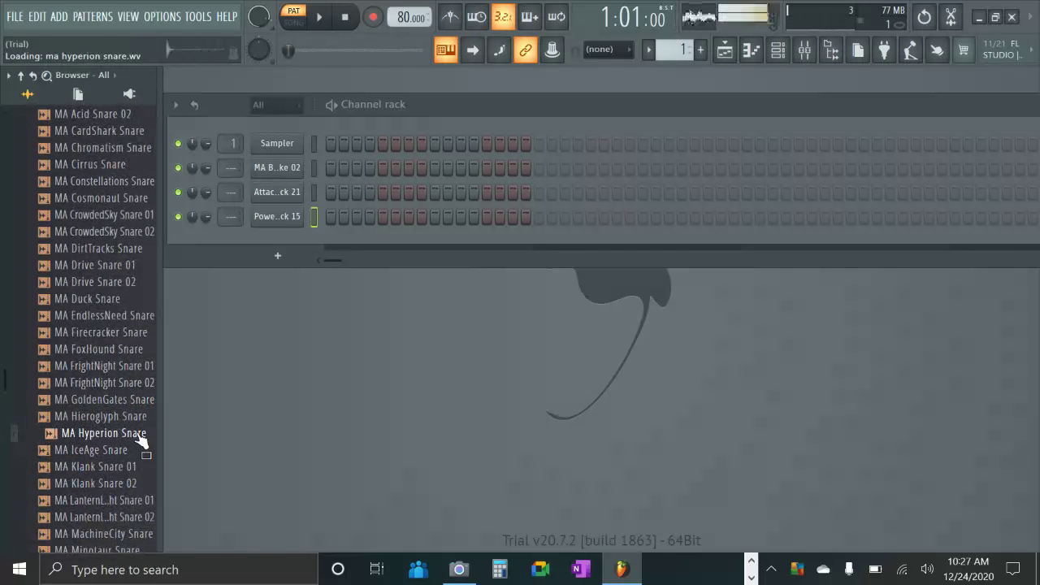
click(132, 483)
click(134, 500)
- Audition MA LanternLight Snare 02, MA MachineCity Snare, MA Minotaur Snare and MA Obscura Snare 01
scroll(134, 480, down, 2)
click(130, 418)
click(134, 435)
click(126, 452)
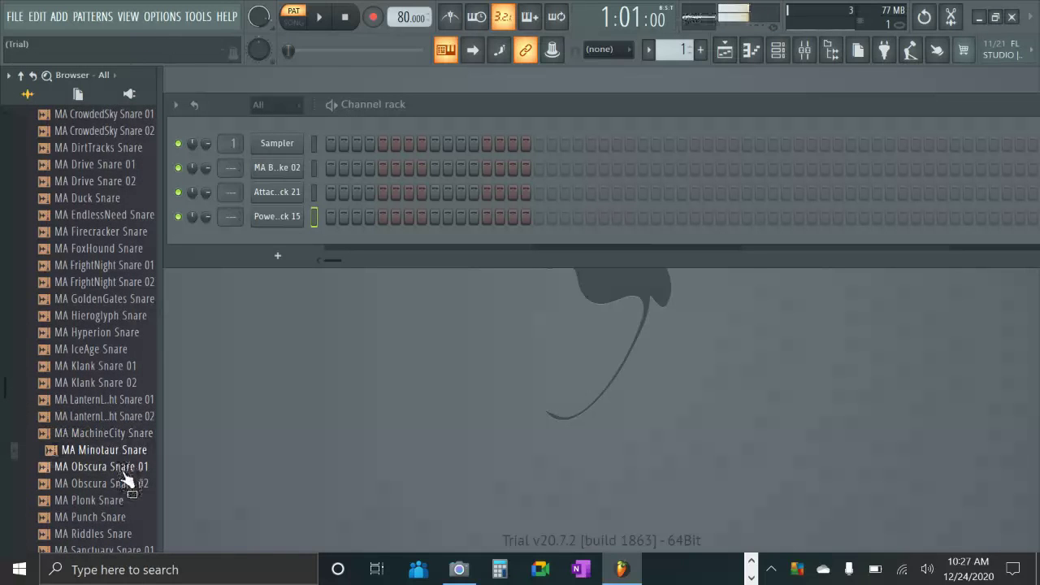
click(124, 469)
- Audition snares between MA Punch Snare and MA Skunk Snare 01, including MA Riddles Snare, MA Sanctuary Snare 01 and MA Skipper Snare 01
scroll(122, 469, down, 2)
click(121, 468)
click(126, 450)
click(127, 433)
click(128, 416)
scroll(130, 423, down, 2)
click(130, 418)
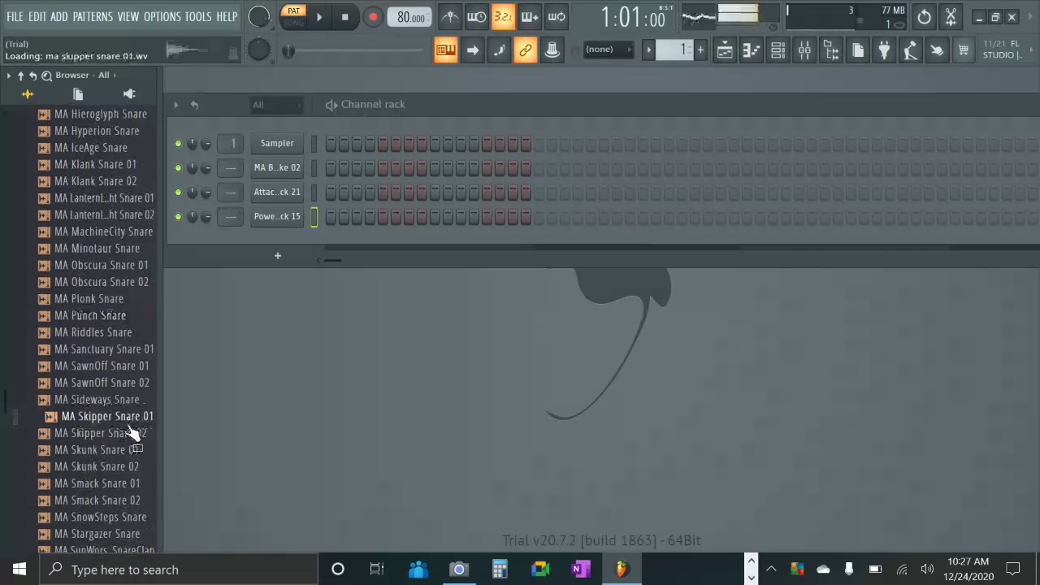
click(130, 451)
- Audition snares further down the Snares folder, including MA Swamp SnareClap, and return to MA Smack Snare 02 and MA Smack Snare 01
scroll(130, 466, down, 2)
click(128, 466)
scroll(130, 468, down, 2)
click(130, 468)
scroll(130, 468, down, 2)
click(130, 469)
scroll(131, 464, up, 4)
click(131, 467)
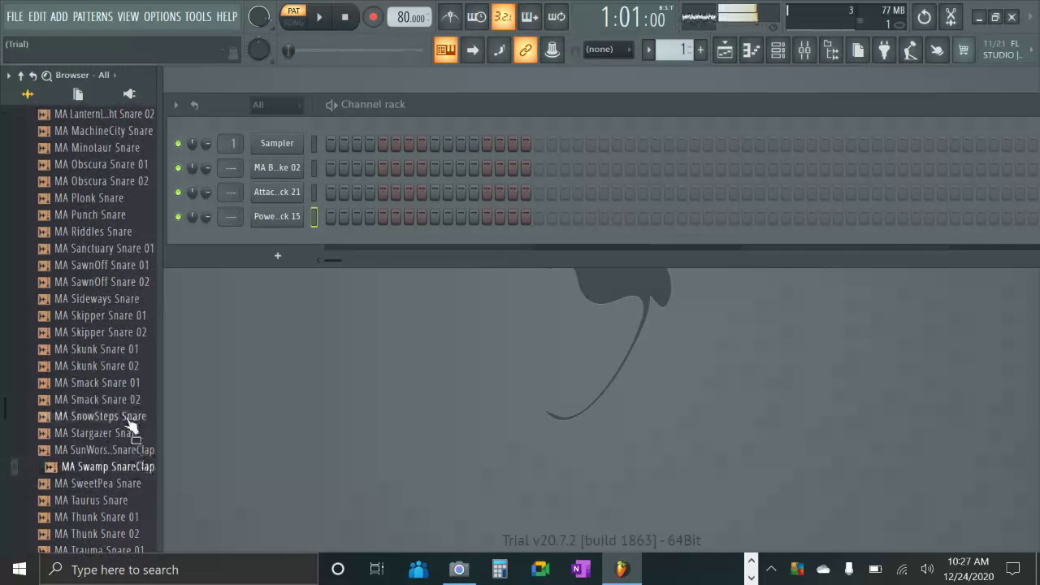
click(121, 401)
click(119, 385)
- Audition snares again going back up the list from MA Riddles Snare through MA Obscura Snare 02 to MA LanternLight Snare 01
scroll(120, 393, up, 4)
click(122, 431)
click(129, 383)
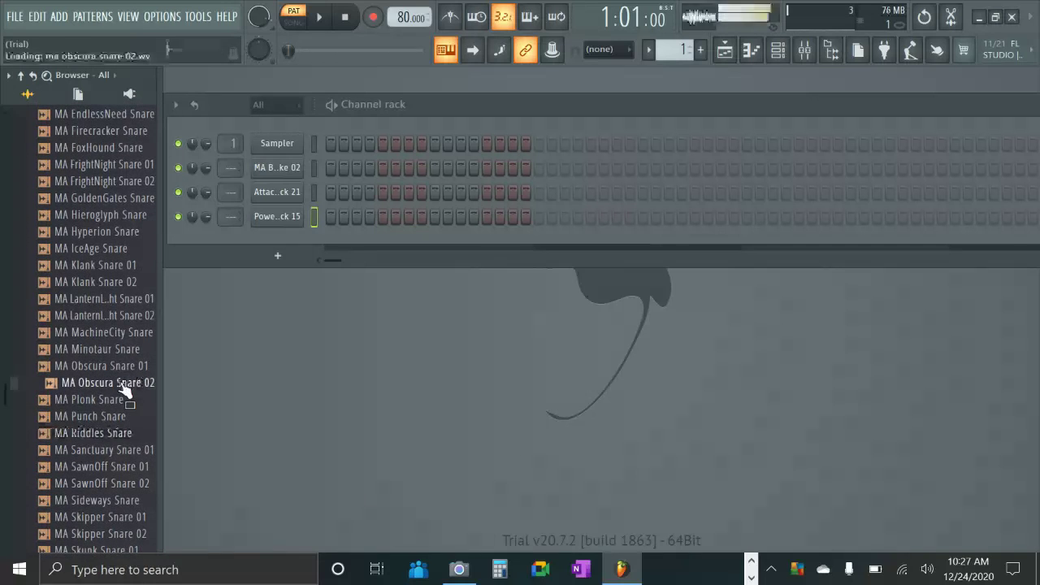
click(132, 367)
click(132, 335)
click(132, 317)
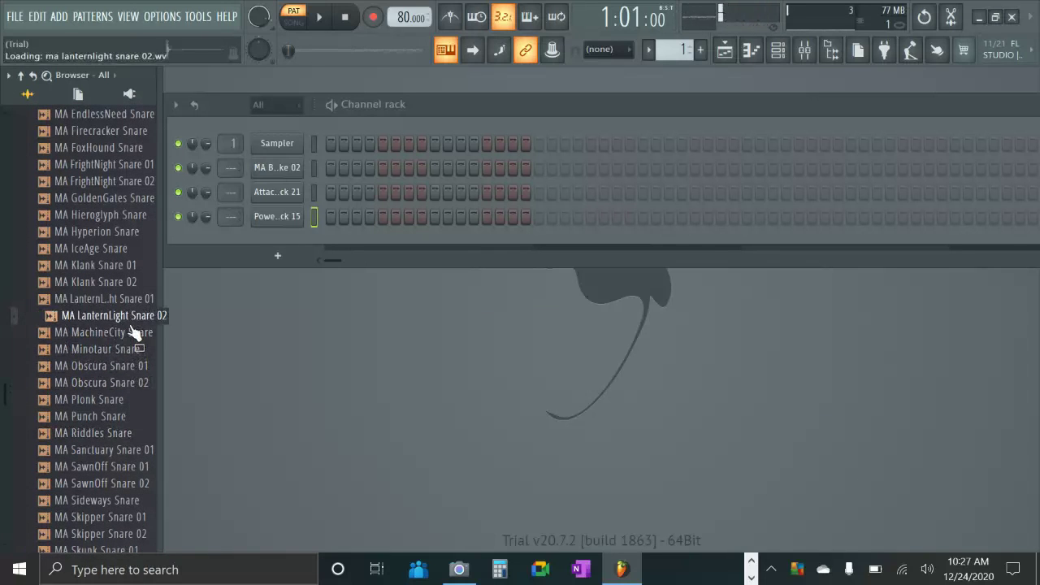
click(150, 299)
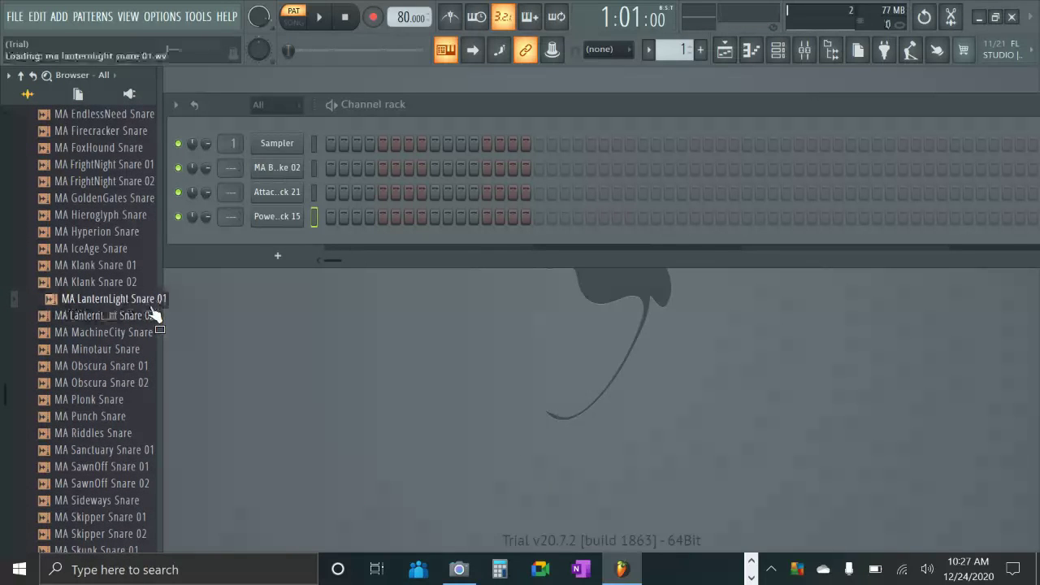
- Compare MA Klank Snare 02 with MA LanternLight Snare 01 and audition MA Klank Snare 01, MA IceAge Snare and MA Hyperion Snare
click(119, 284)
click(130, 298)
click(130, 266)
click(128, 248)
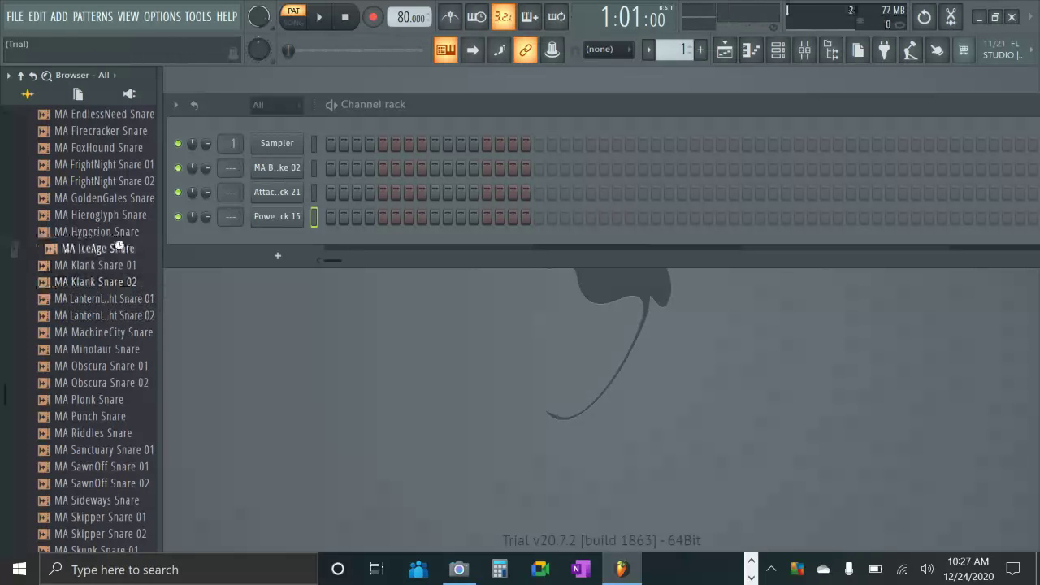
click(129, 233)
- Audition the snares one by one from MA Hieroglyph Snare up to MA EndlessNeed Snare
scroll(135, 260, up, 2)
click(139, 316)
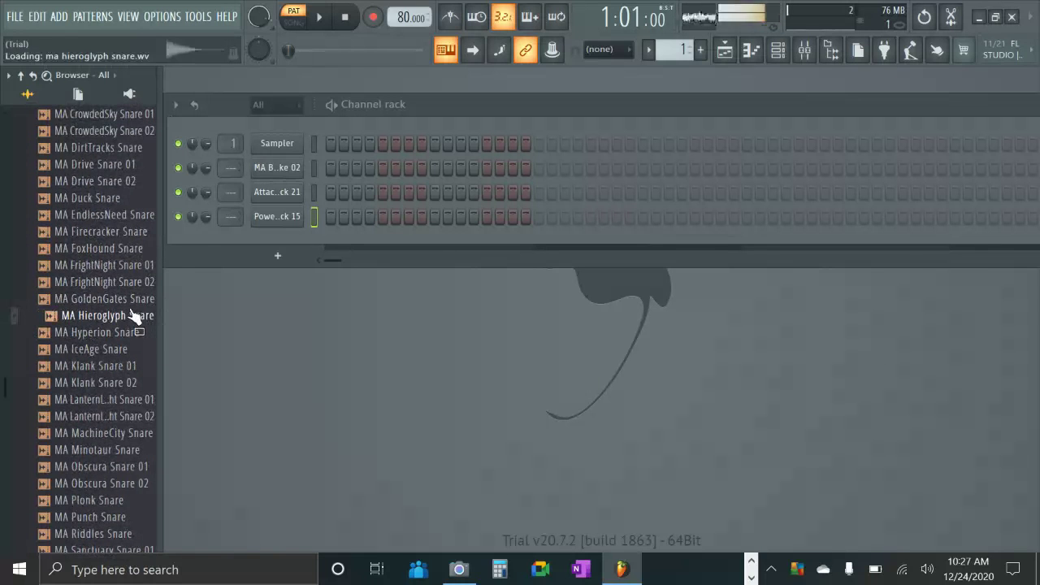
click(142, 299)
click(135, 281)
click(133, 265)
click(132, 248)
click(130, 233)
click(130, 215)
- Audition the snares one by one from MA Duck Snare up to MA CrowdedSky Snare 02
scroll(122, 325, up, 4)
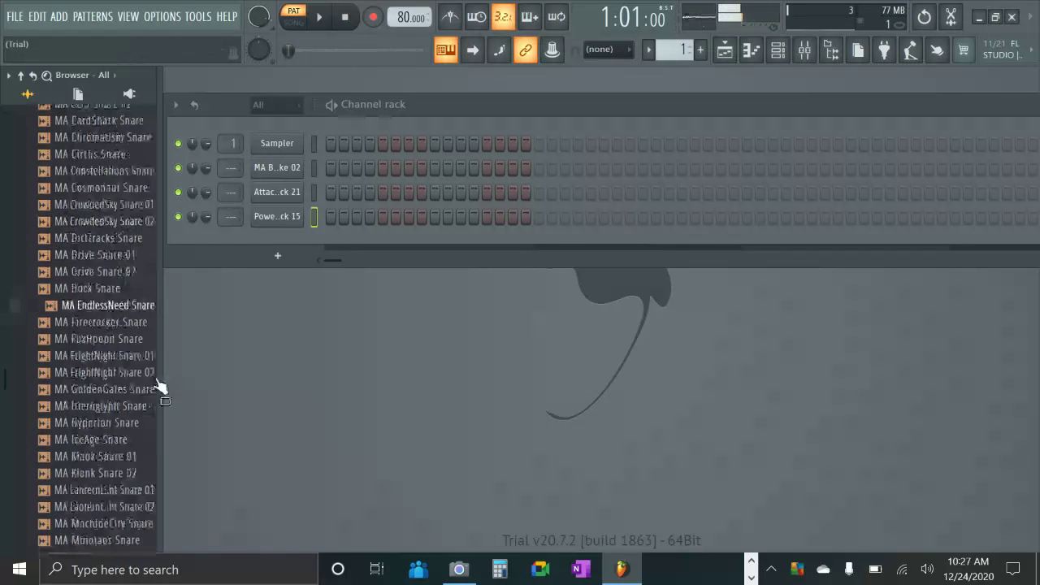
click(116, 400)
click(117, 384)
click(122, 366)
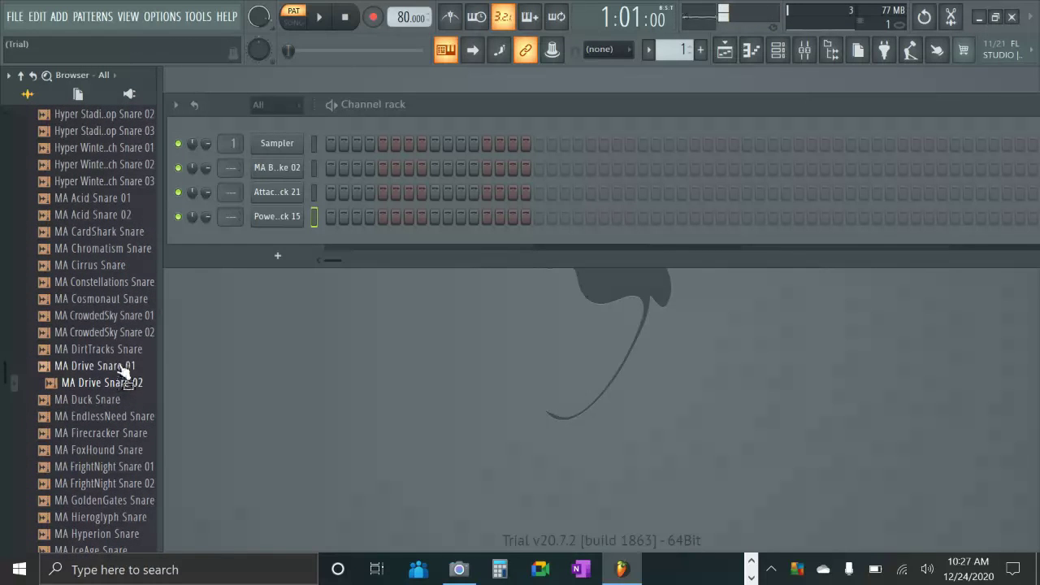
click(128, 349)
click(132, 333)
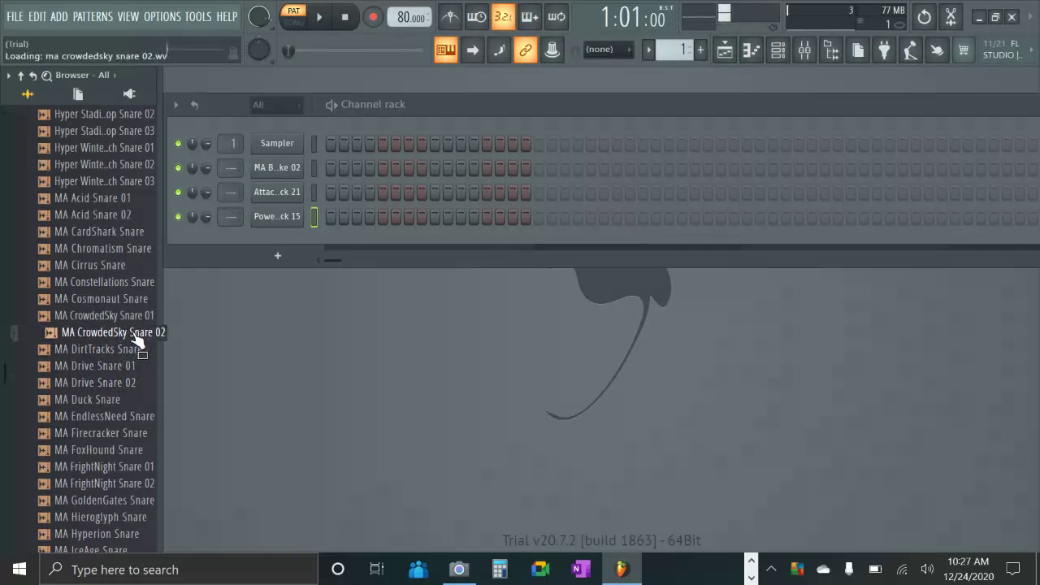
- Audition the snares from MA CrowdedSky Snare 01 up to MA Acid Snare 02, replaying MA Chromatism Snare for comparison
click(135, 316)
click(140, 298)
click(142, 282)
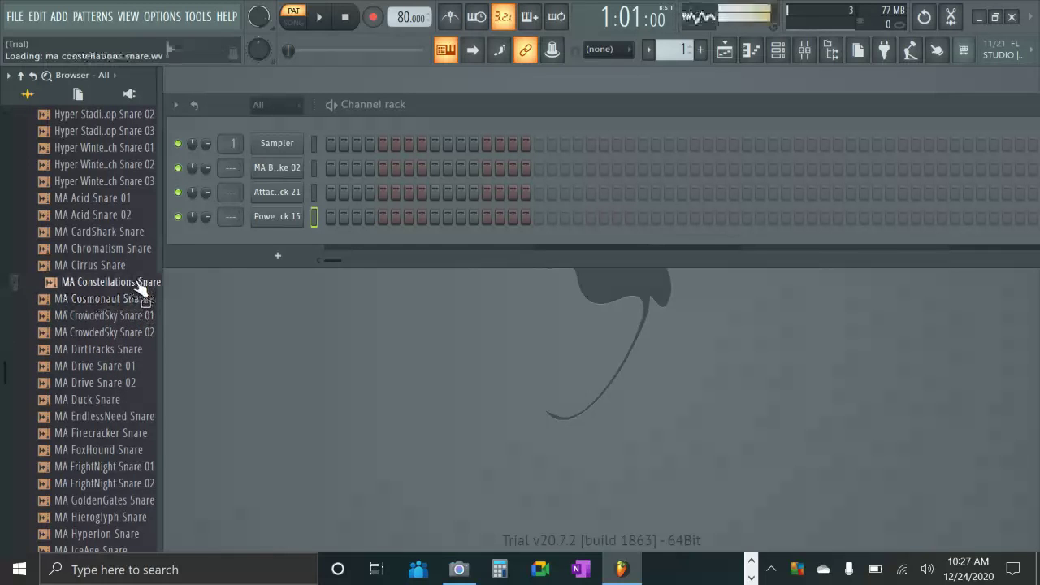
click(126, 265)
click(122, 249)
click(124, 233)
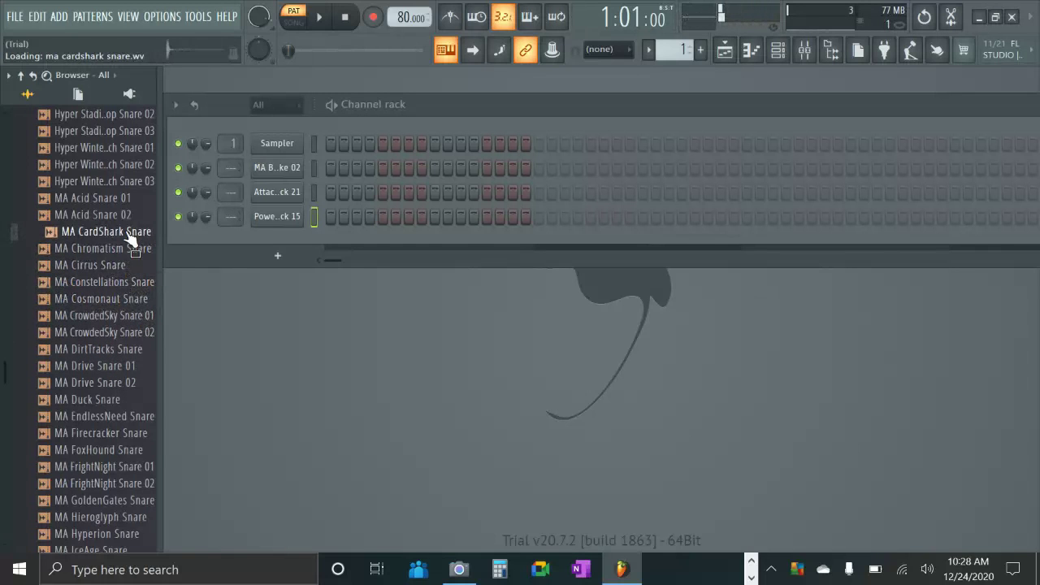
click(127, 250)
click(120, 216)
- Preview MA Chromatism Snare, load it into a new channel and close its channel settings window
scroll(120, 224, up, 2)
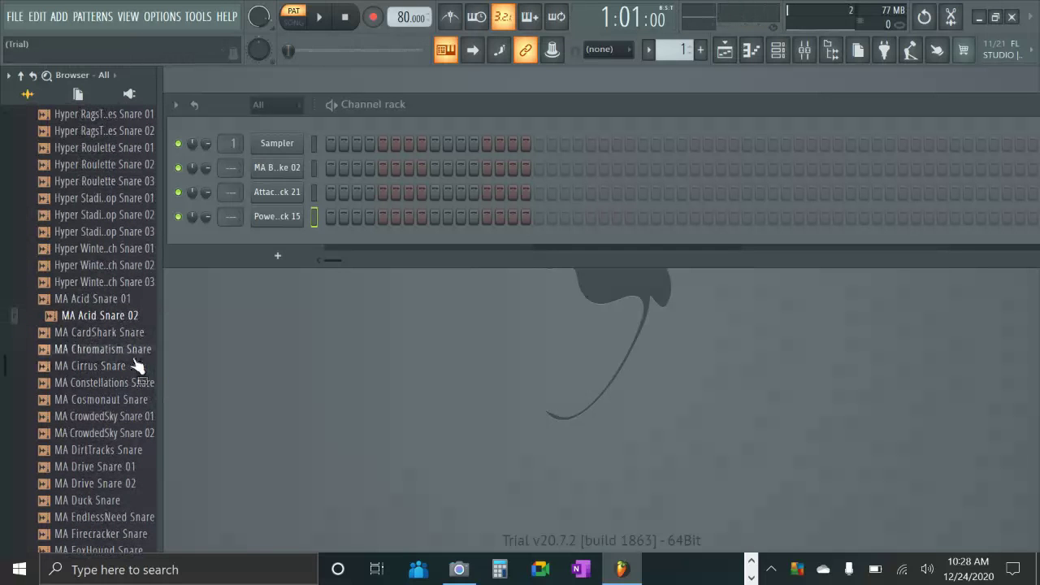
click(135, 352)
right_click(137, 351)
click(178, 364)
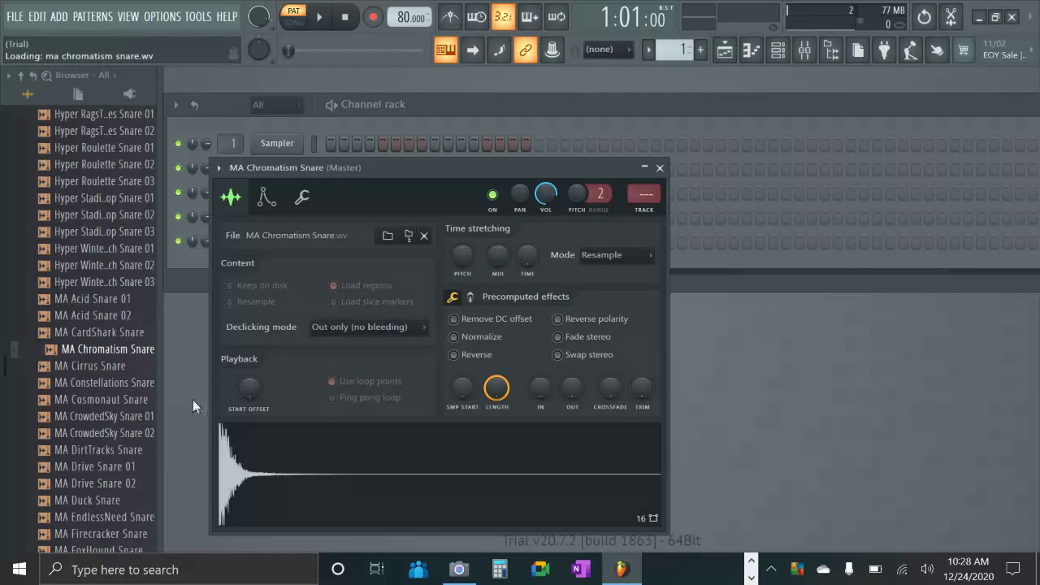
click(660, 168)
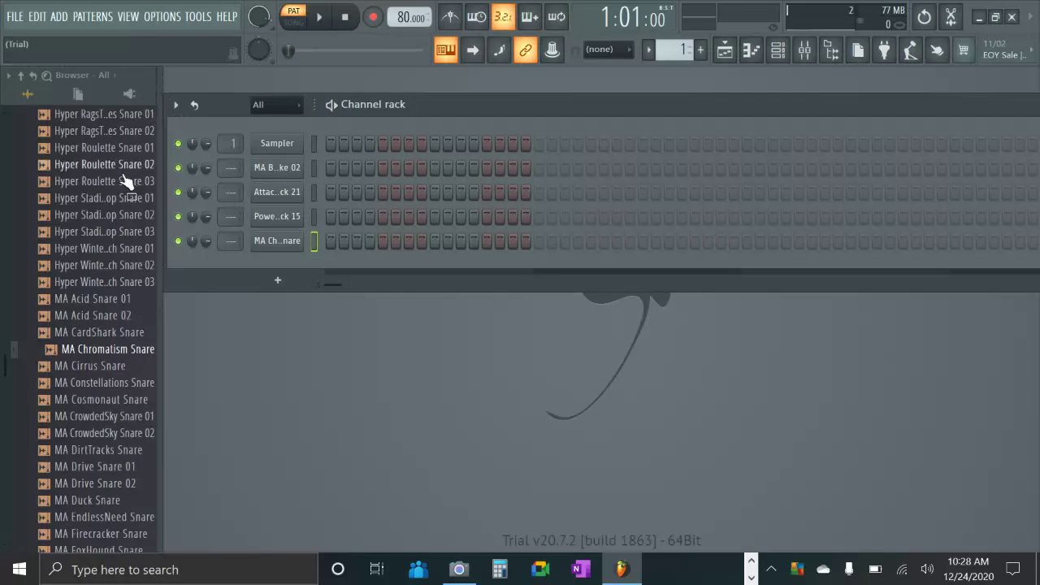
- Return to the head of the Snares folder and collapse it
scroll(108, 197, up, 15)
scroll(106, 307, up, 12)
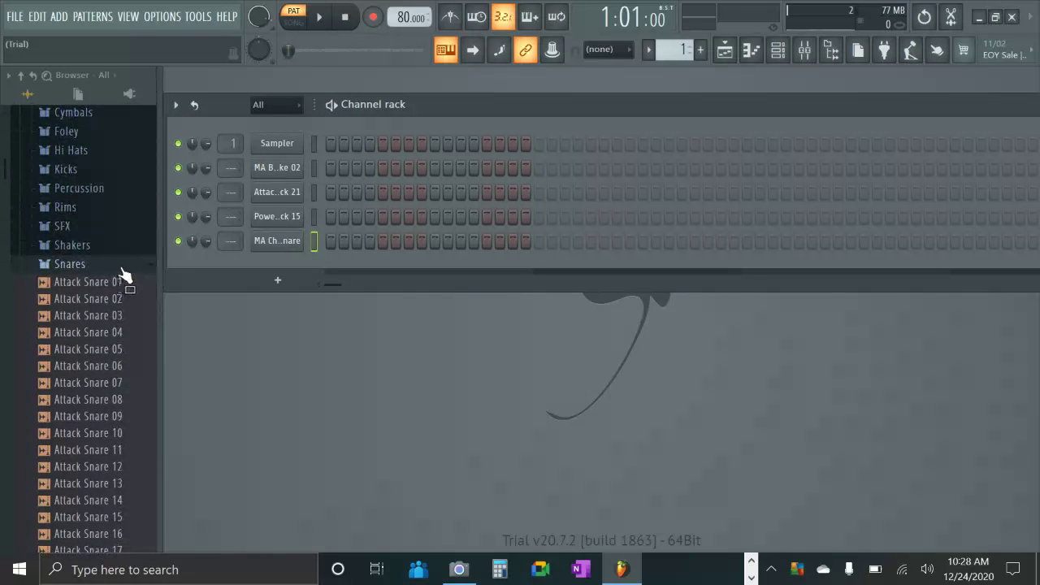
click(126, 266)
scroll(109, 290, up, 4)
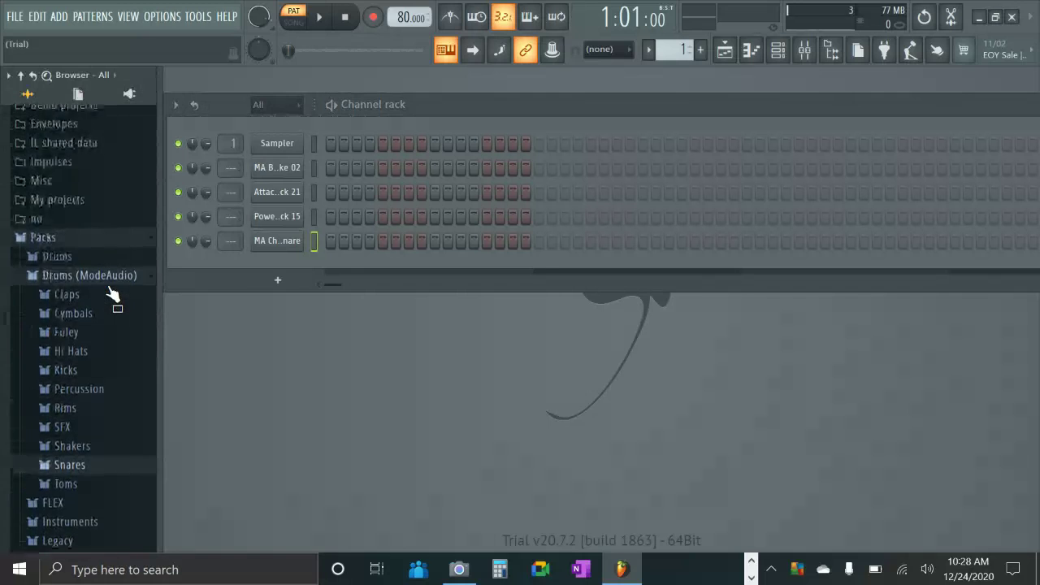
- Open the Hi Hats folder of Drums (ModeAudio) and audition Attack Hat samples, including Attack Hat 11
scroll(99, 338, down, 3)
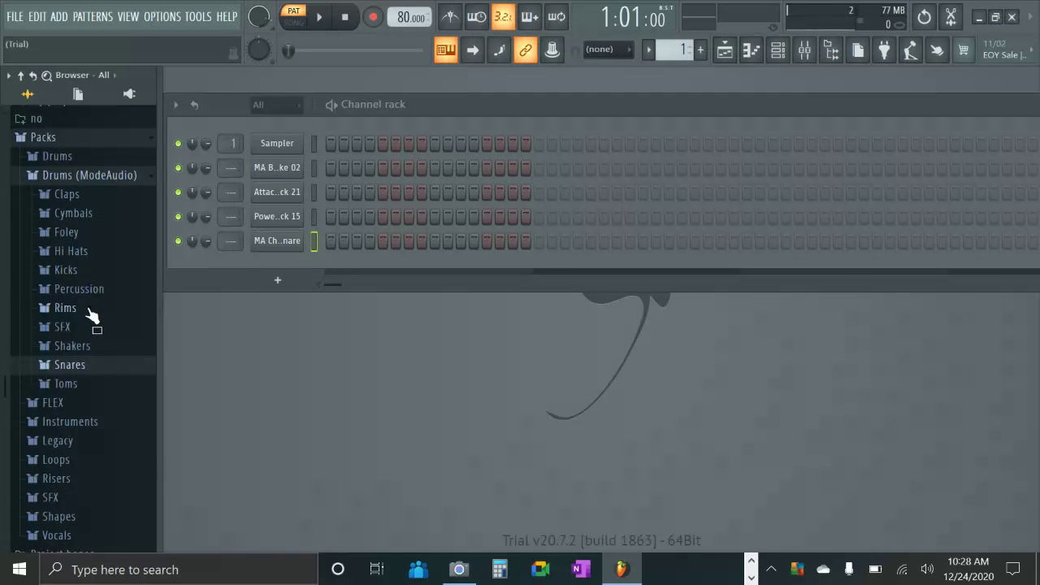
click(111, 255)
click(104, 286)
click(105, 301)
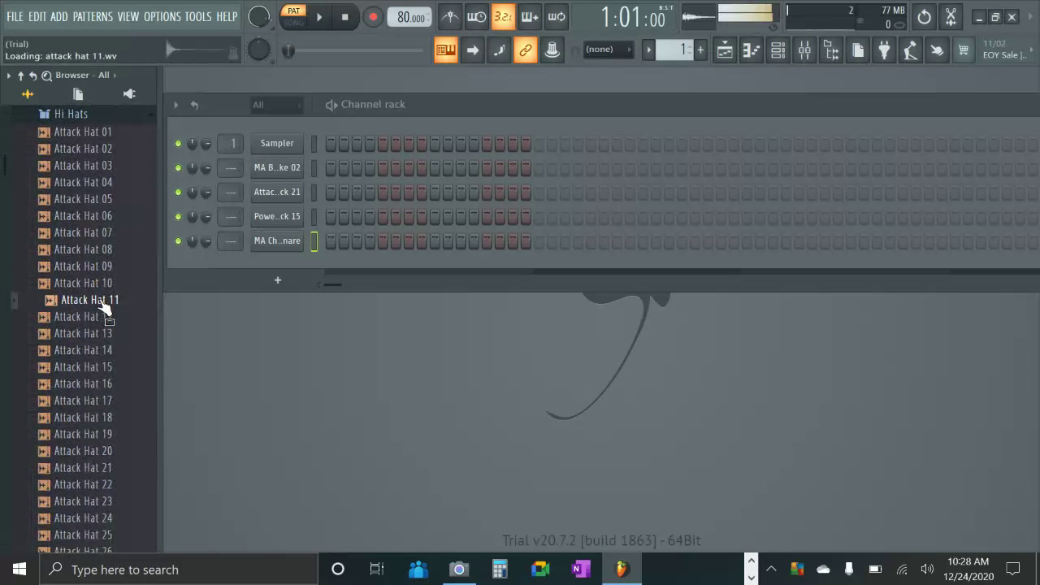
click(107, 317)
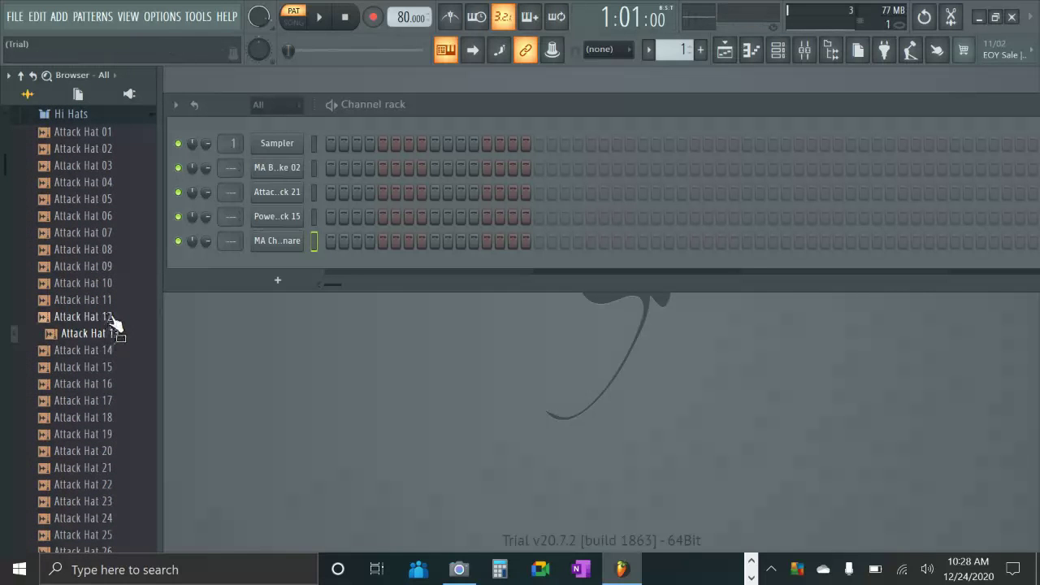
- Load Attack Hat 12 into a new channel and close its channel settings window
right_click(116, 318)
click(152, 329)
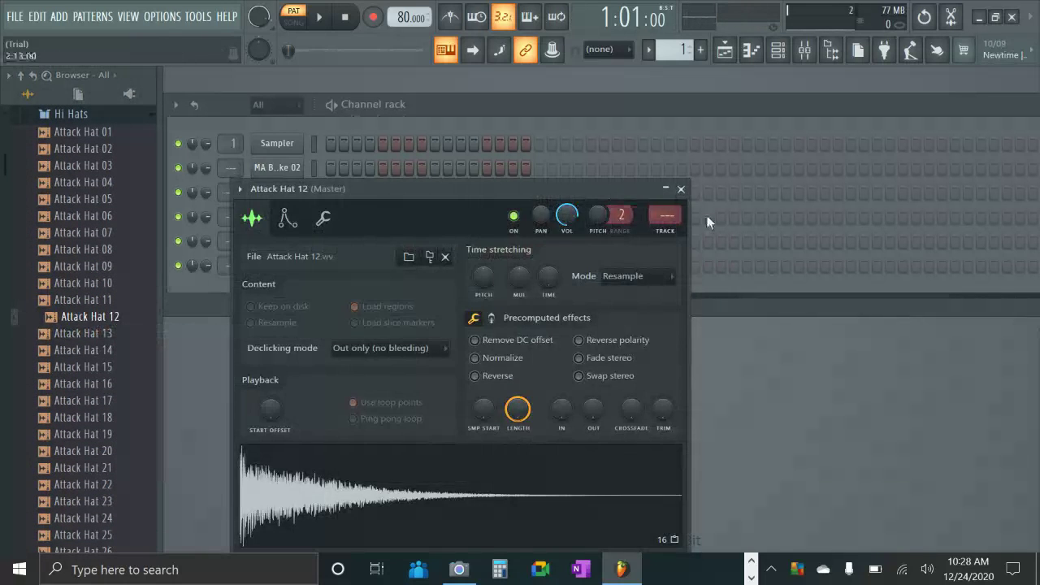
click(682, 192)
- Hide the browser and move the channel rack up directly beneath the toolbar
drag(157, 121, 3, 183)
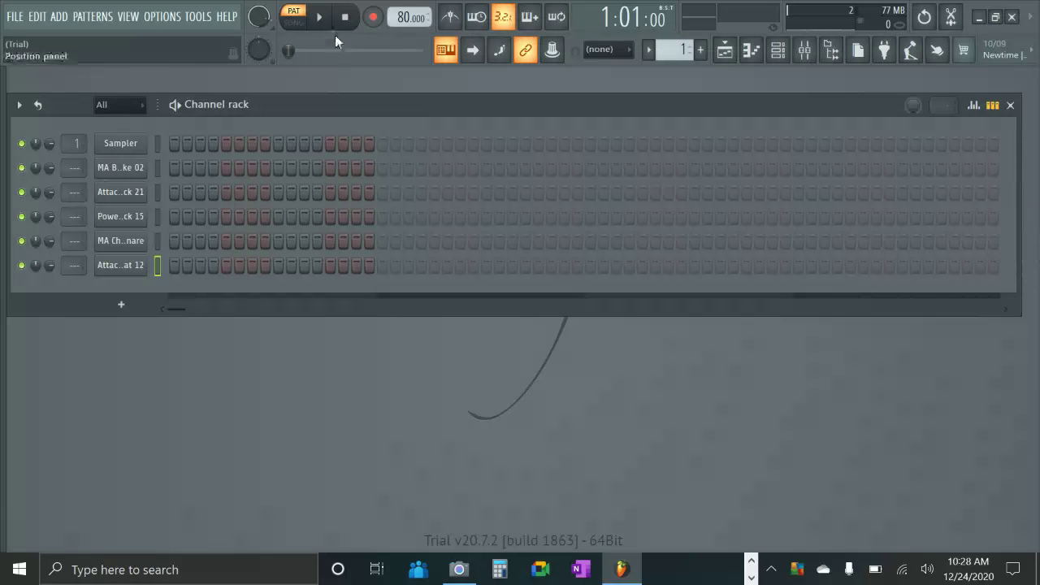
drag(384, 102, 390, 78)
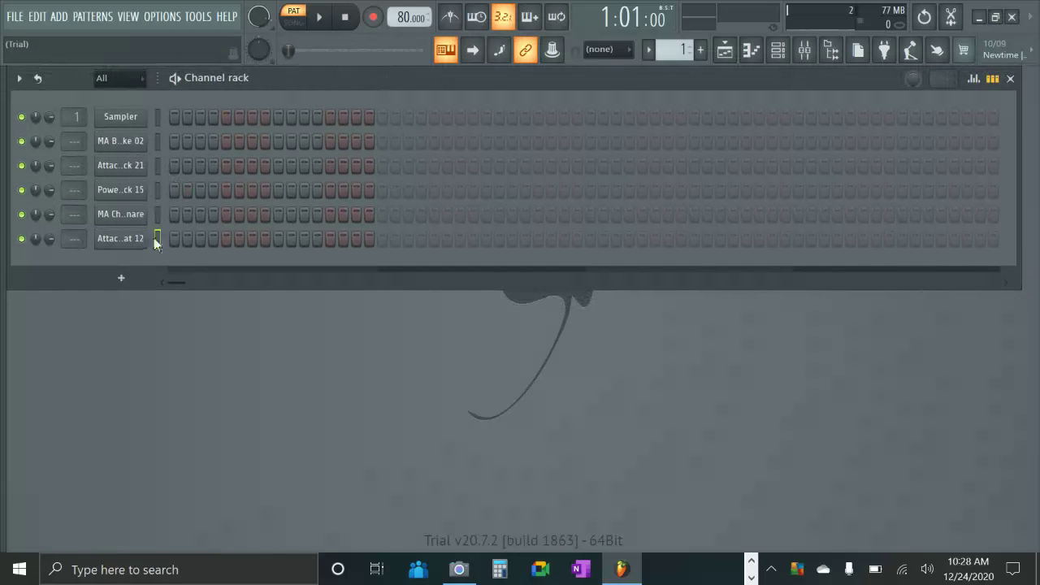
- Audition the Attack Hat 12 channel and fill all 64 of its steps across the four bars
key(s)
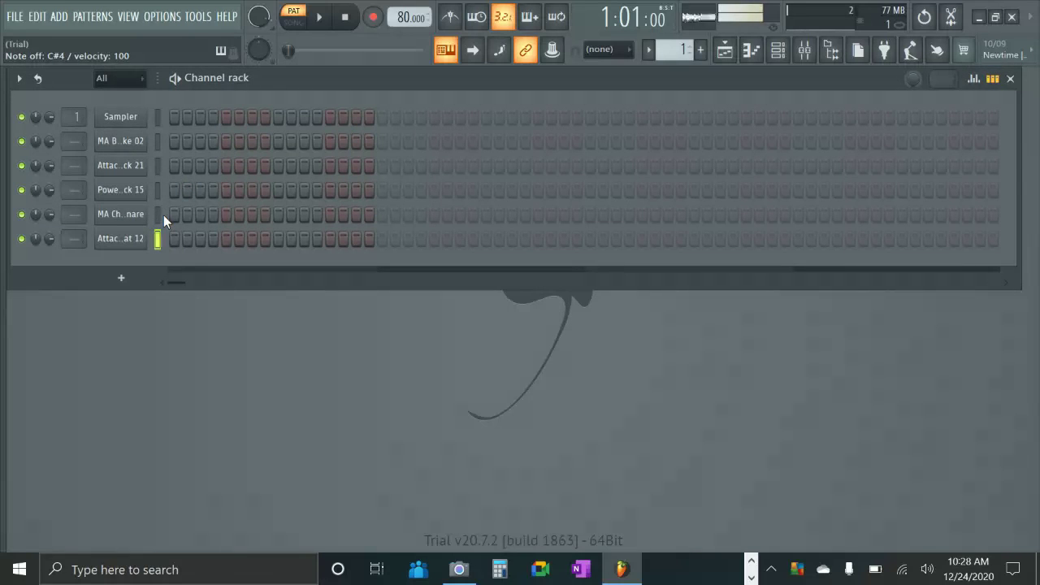
drag(261, 246, 420, 239)
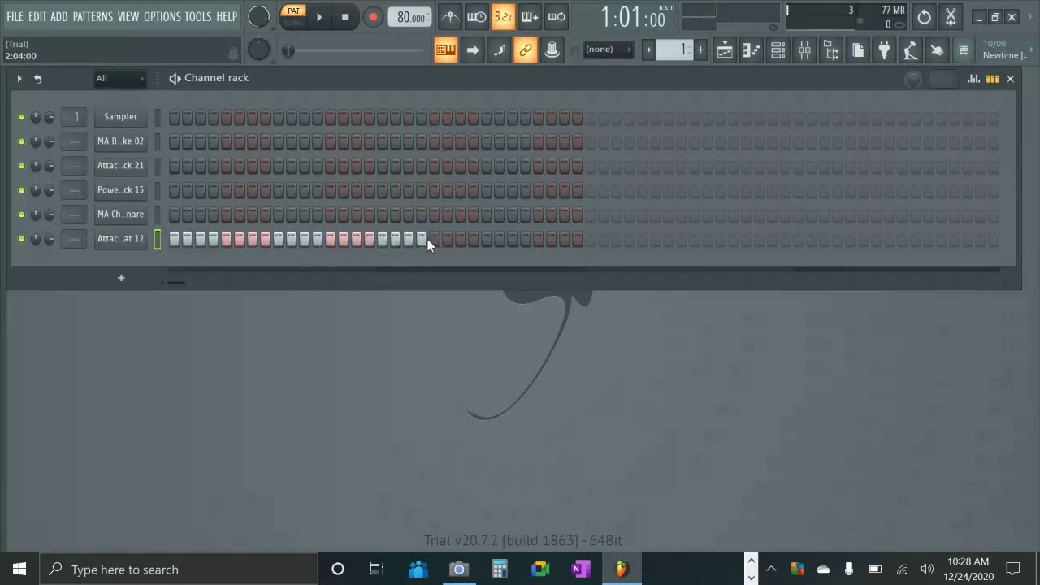
drag(556, 242, 893, 239)
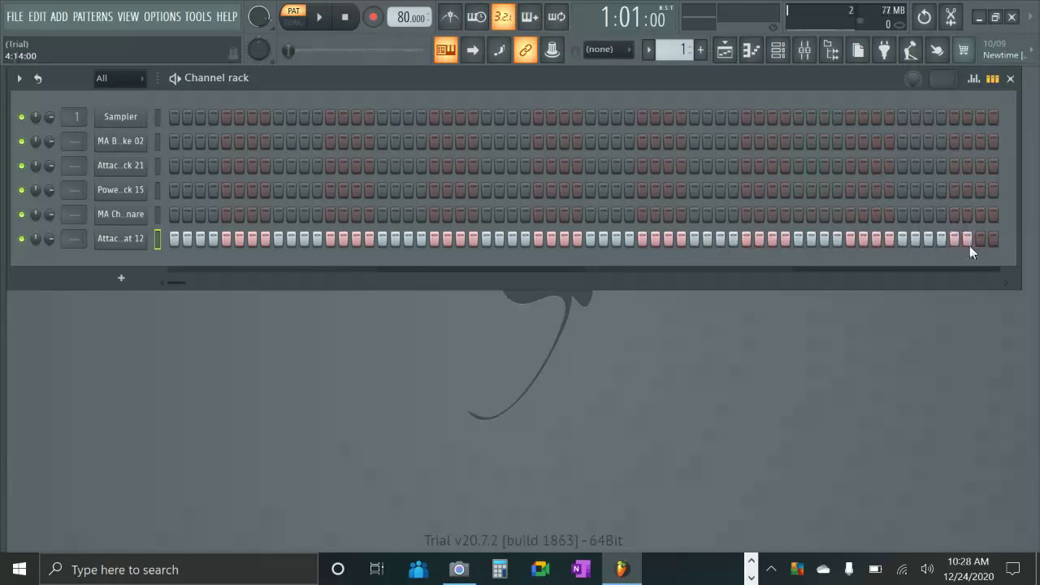
- Place hits on beats 2 and 4 of all four bars in the MA Ch..nare channel and play the pattern
click(159, 215)
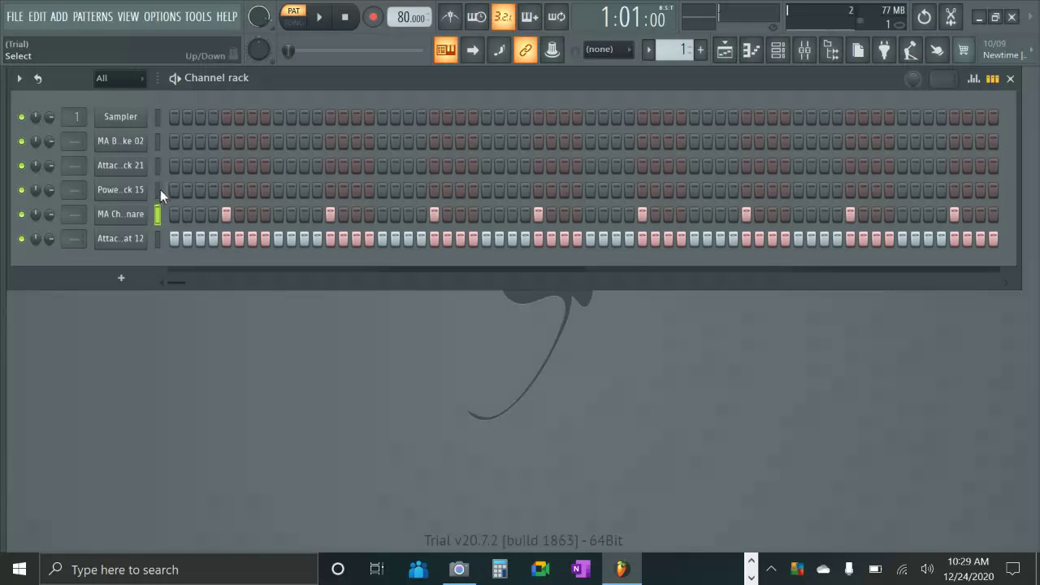
key(space)
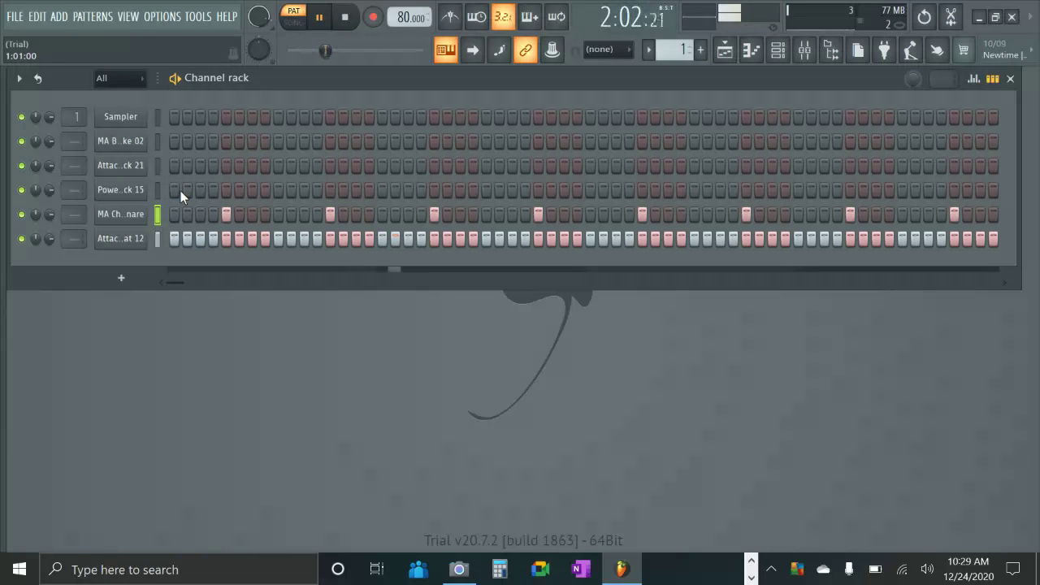
key(space)
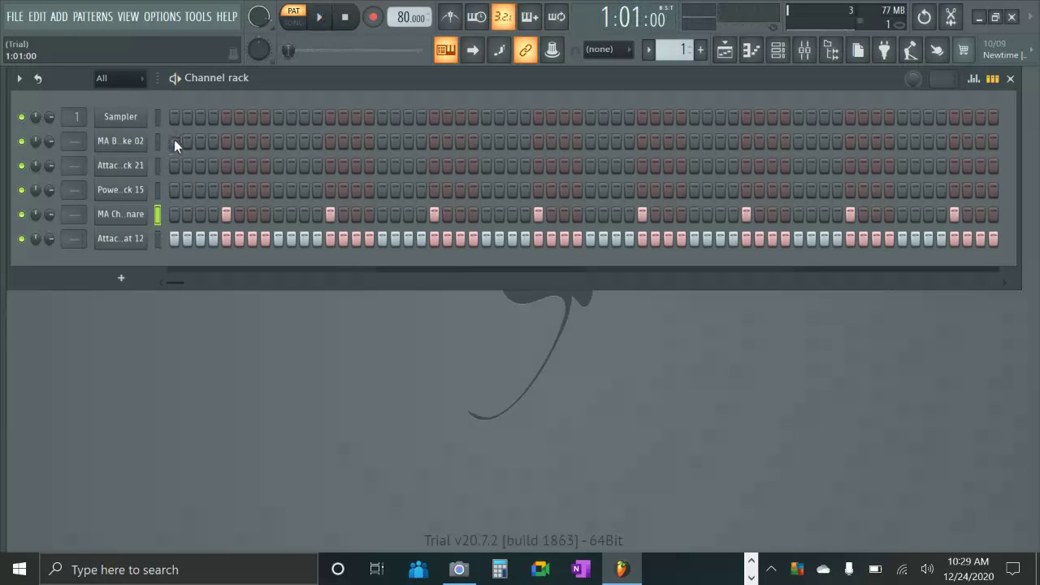
- Audition the MA B..ke 02 and Attack Kick 21 channels, enter Attack Kick 21 hits on steps 1, 11, 17 and 27, and play the pattern
key(s)
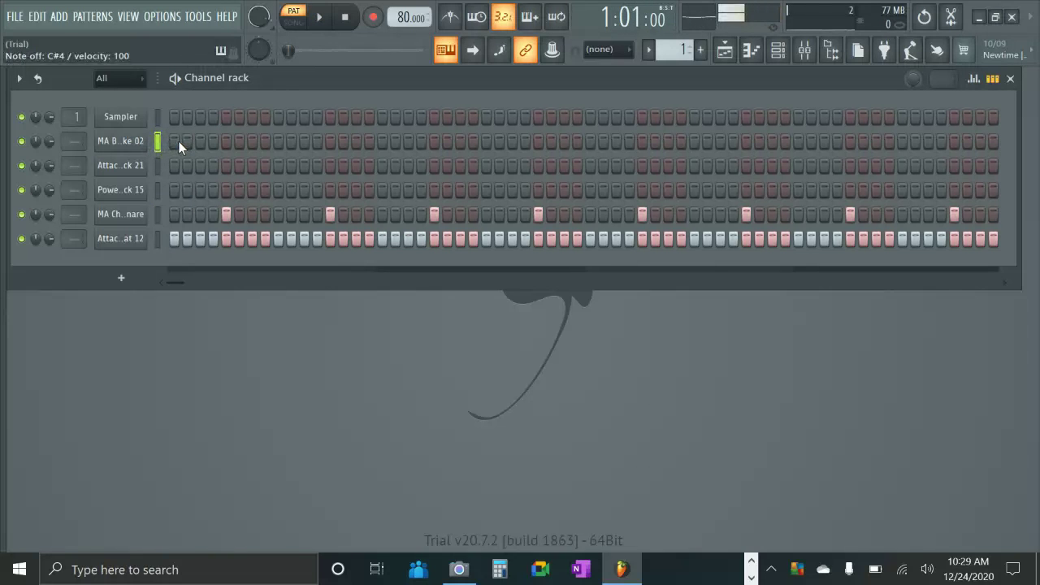
click(160, 166)
key(x)
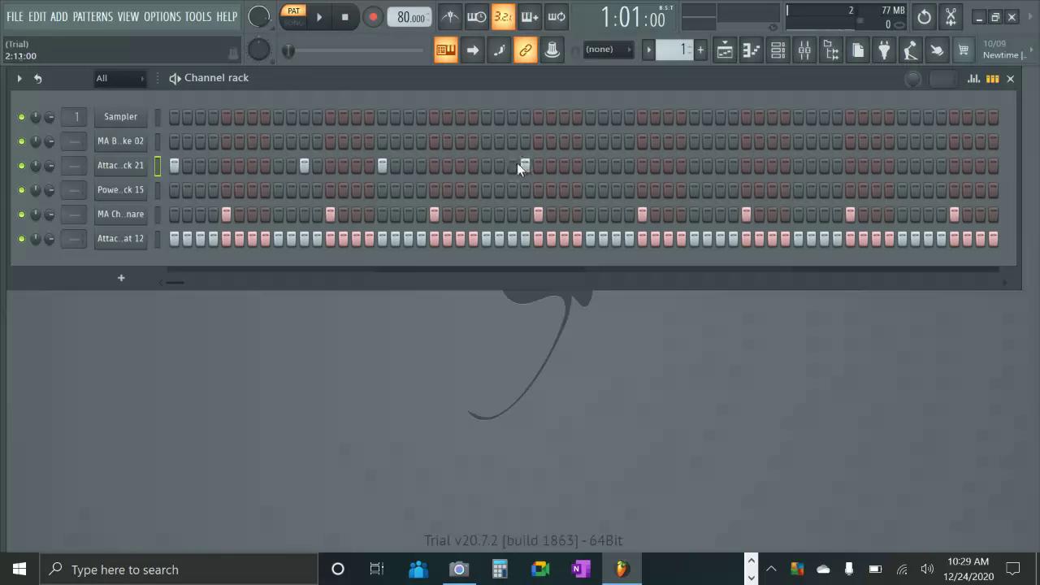
key(space)
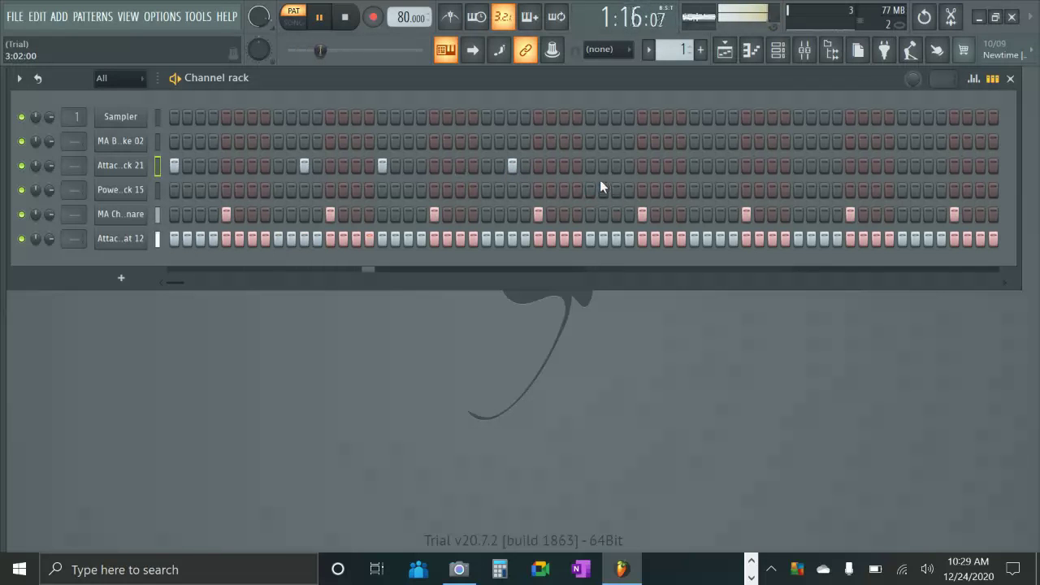
key(space)
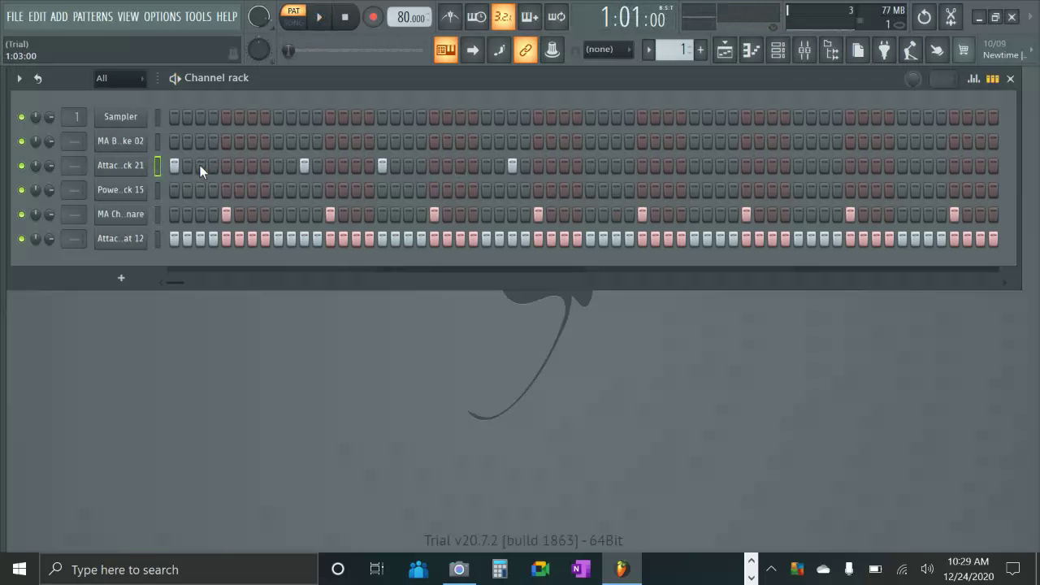
- Add Attack Kick 21 hits on steps 3, 10, 19 and 26, playing the pattern between additions
click(203, 165)
key(space)
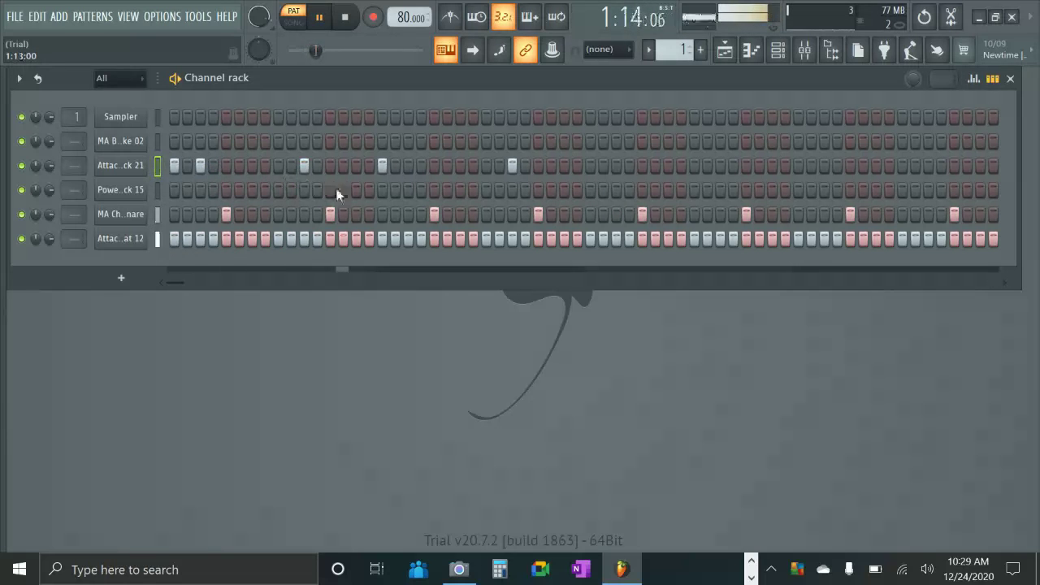
click(410, 166)
key(space)
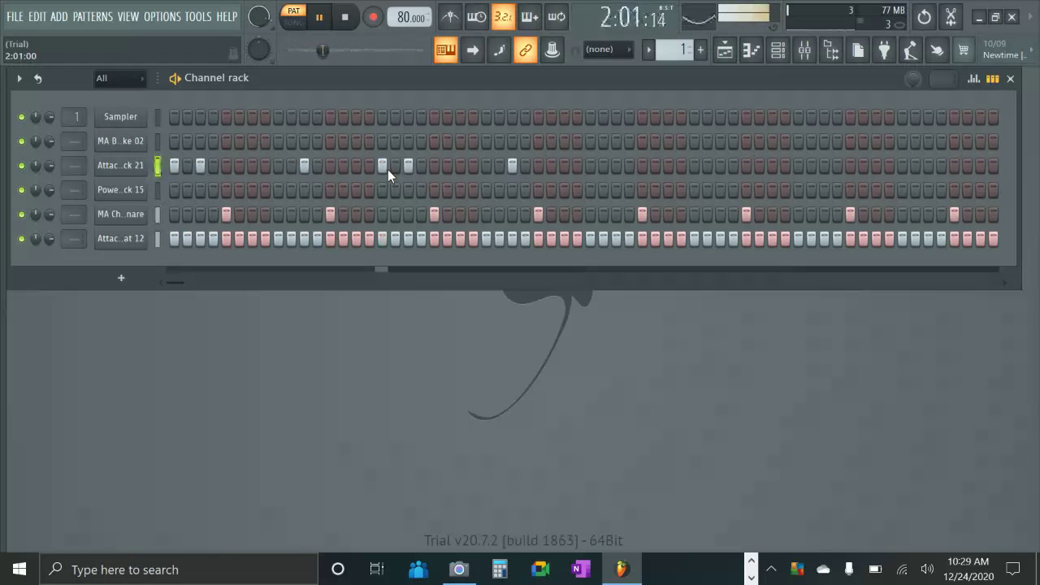
click(289, 166)
key(space)
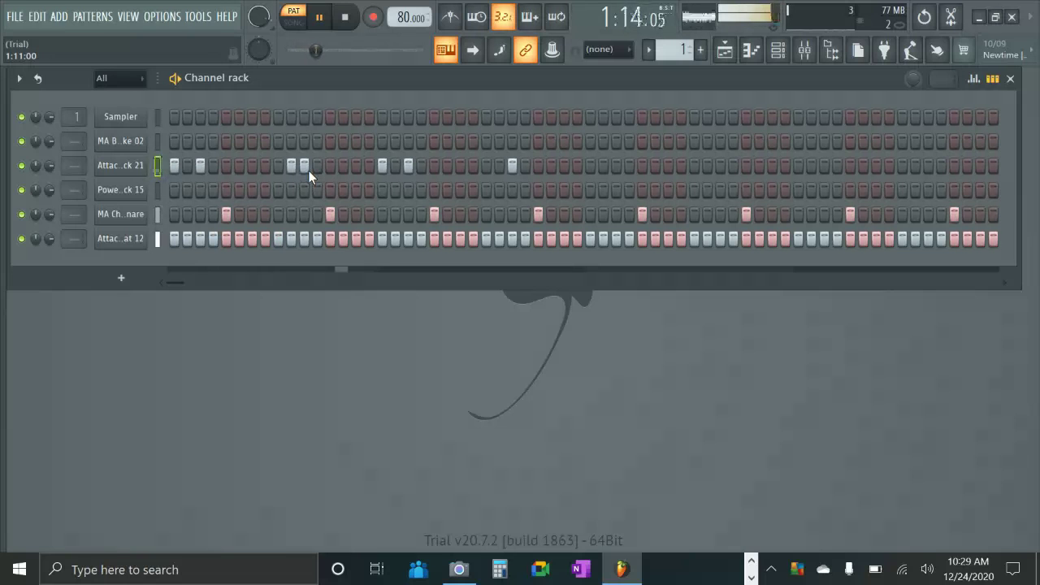
click(498, 165)
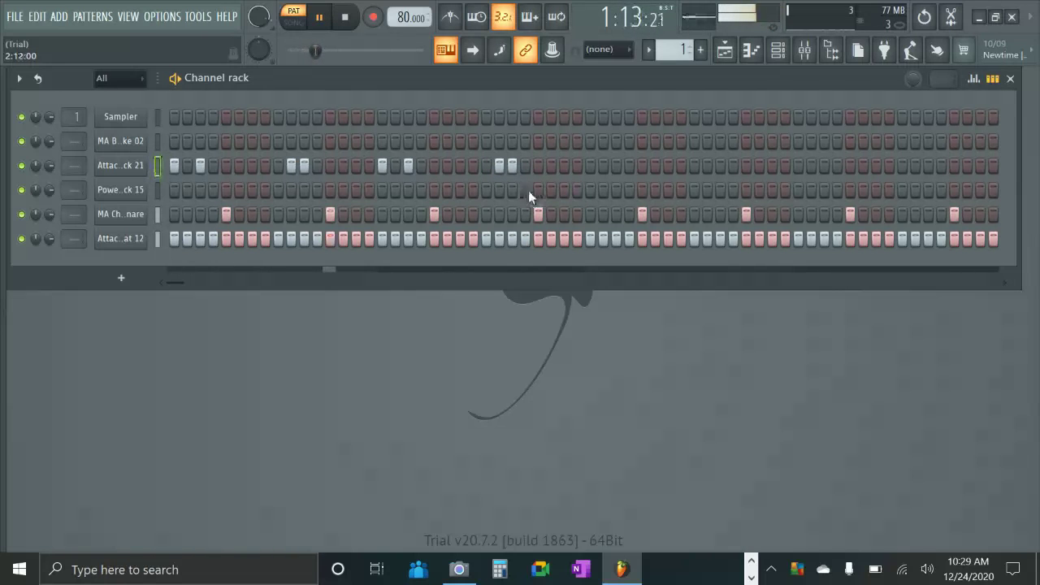
key(space)
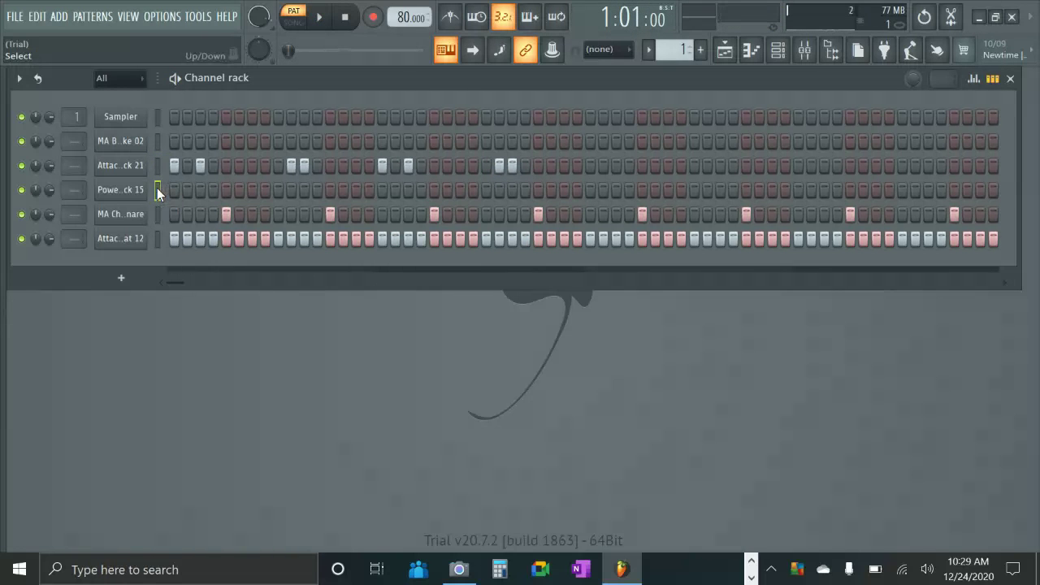
- Extend the Attack Kick 21 pattern through bars 3 and 4 and duplicate it on Power Kick 15, on steps 1, 3, 10 and 11 of each bar
click(157, 189)
key(x)
key(x)
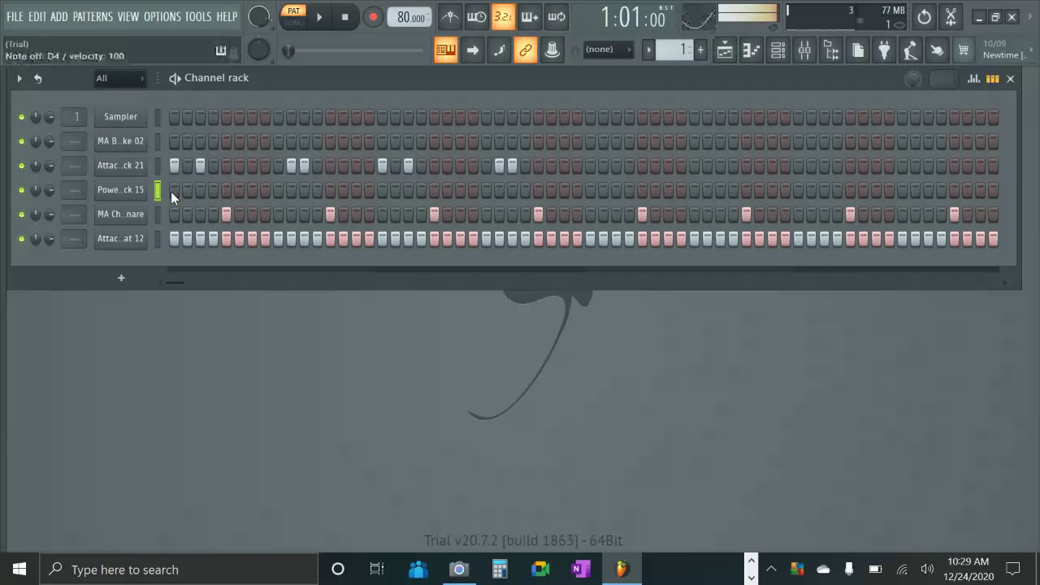
key(x)
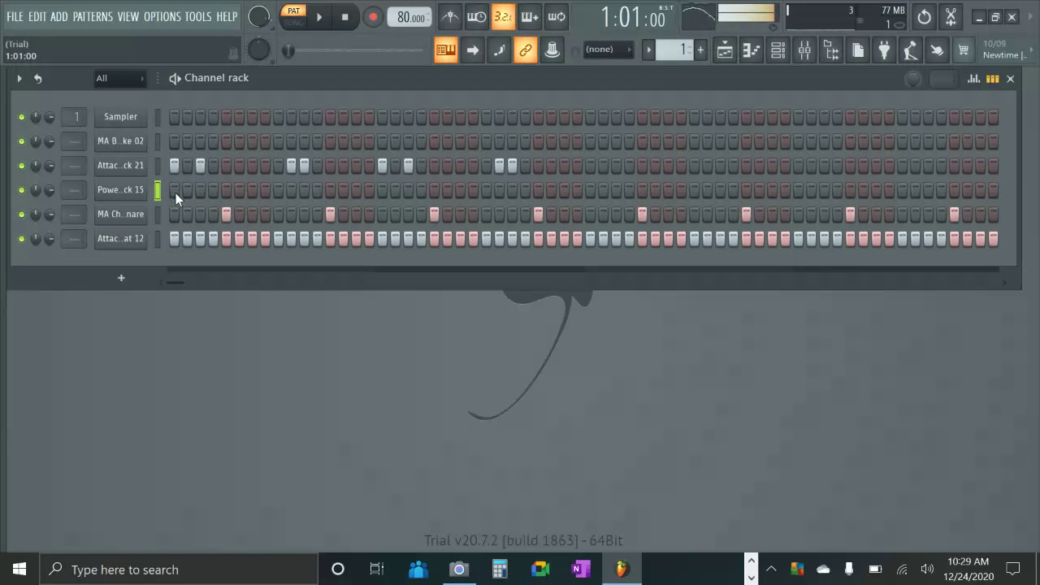
click(291, 191)
click(304, 191)
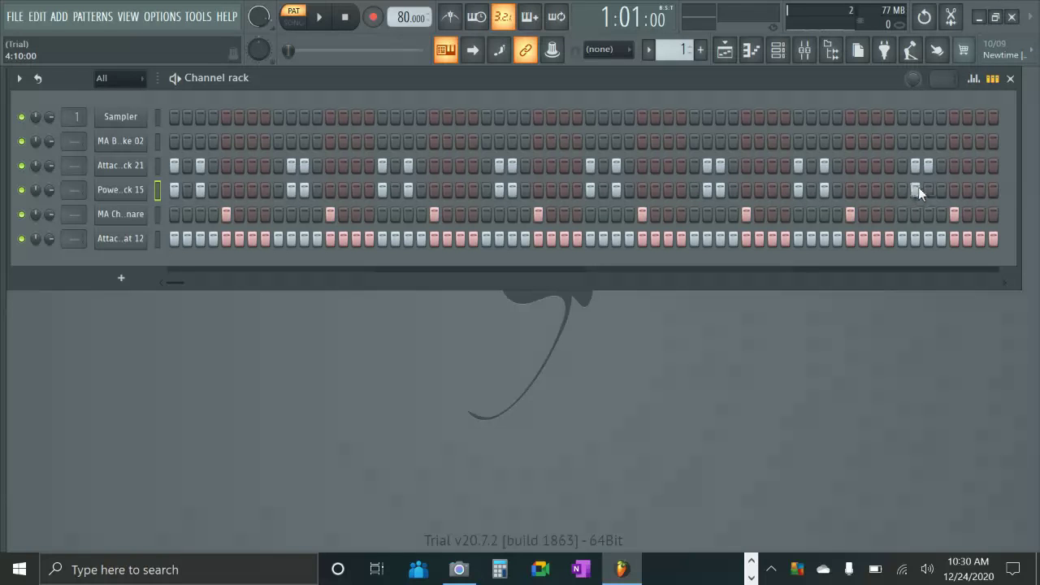
- Lower the note pitch of the first six Power Kick 15 hits to E4 in the graph editor and play the result
click(974, 78)
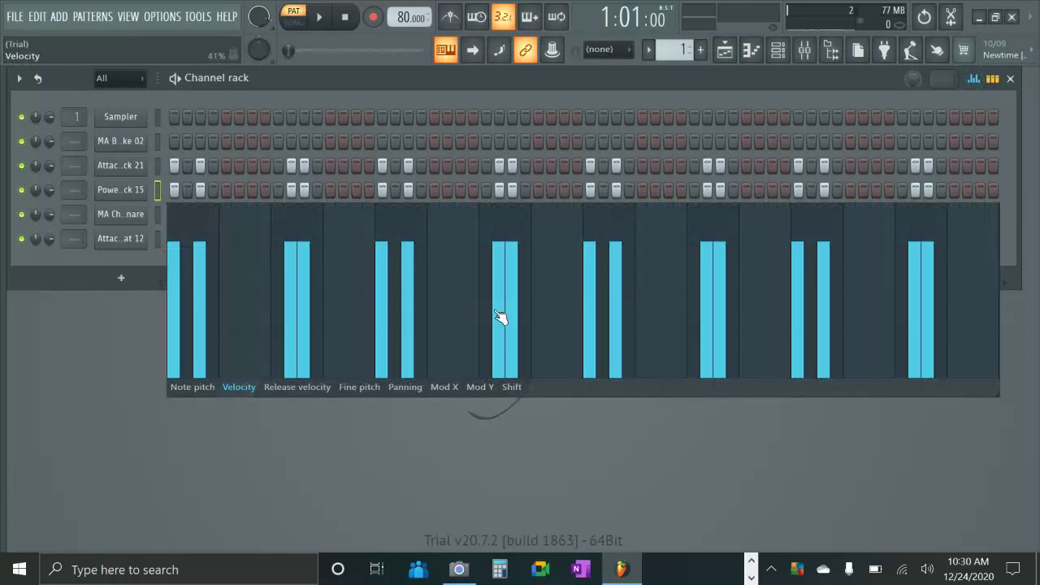
click(191, 387)
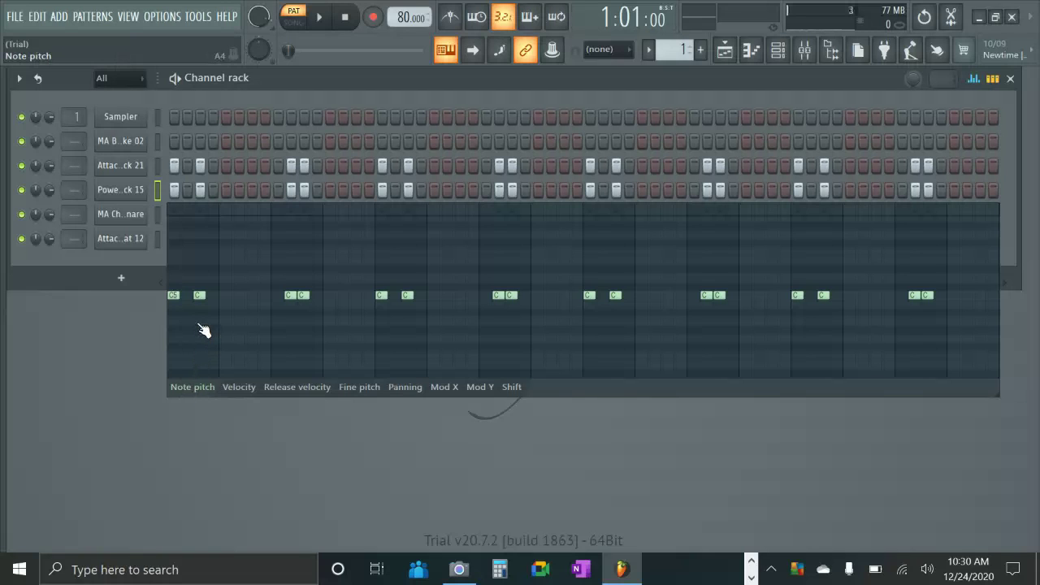
mouse_move(182, 300)
mouse_down()
mouse_move(186, 365)
mouse_move(189, 342)
mouse_move(179, 351)
mouse_move(189, 326)
mouse_up()
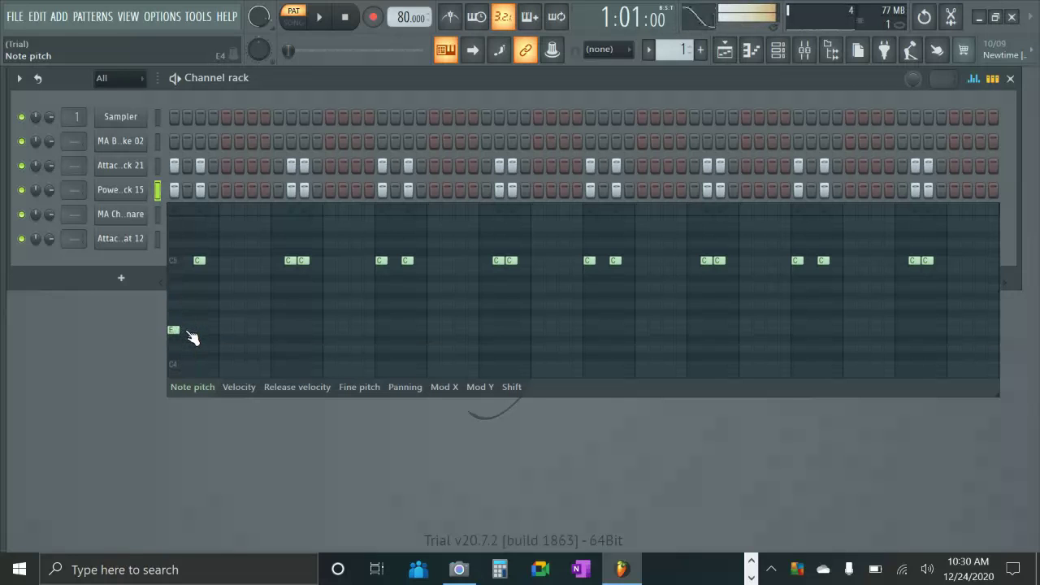
drag(204, 263, 208, 331)
mouse_move(291, 262)
mouse_down()
mouse_move(302, 280)
mouse_move(299, 334)
mouse_up()
drag(382, 295, 388, 333)
drag(409, 294, 409, 336)
key(space)
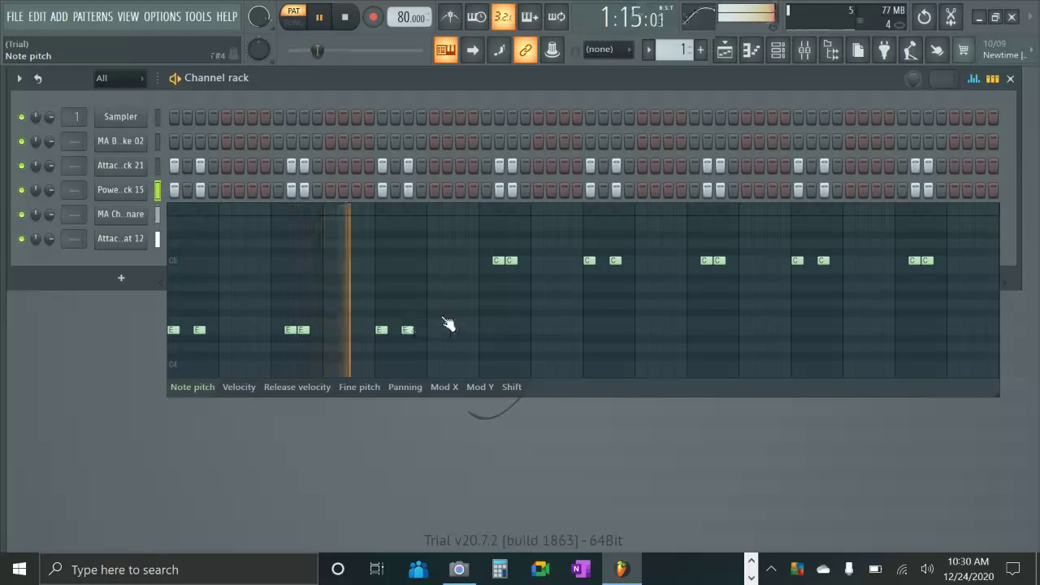
key(space)
- Lower the remaining ten Power Kick 15 hits, from step 26 to the end of bar 4, to E4
drag(504, 265, 502, 334)
drag(514, 278, 525, 332)
drag(593, 270, 602, 339)
mouse_move(622, 279)
mouse_down()
mouse_move(619, 347)
mouse_move(620, 332)
mouse_up()
mouse_move(716, 264)
mouse_down()
mouse_move(729, 297)
mouse_move(713, 337)
mouse_up()
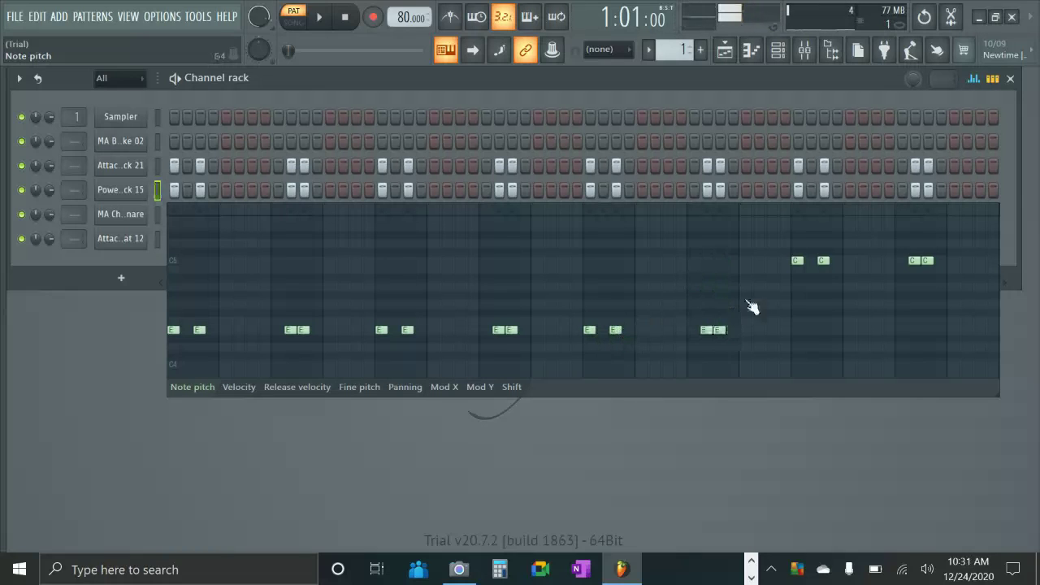
mouse_move(796, 263)
mouse_down()
mouse_move(804, 323)
mouse_move(756, 353)
mouse_up()
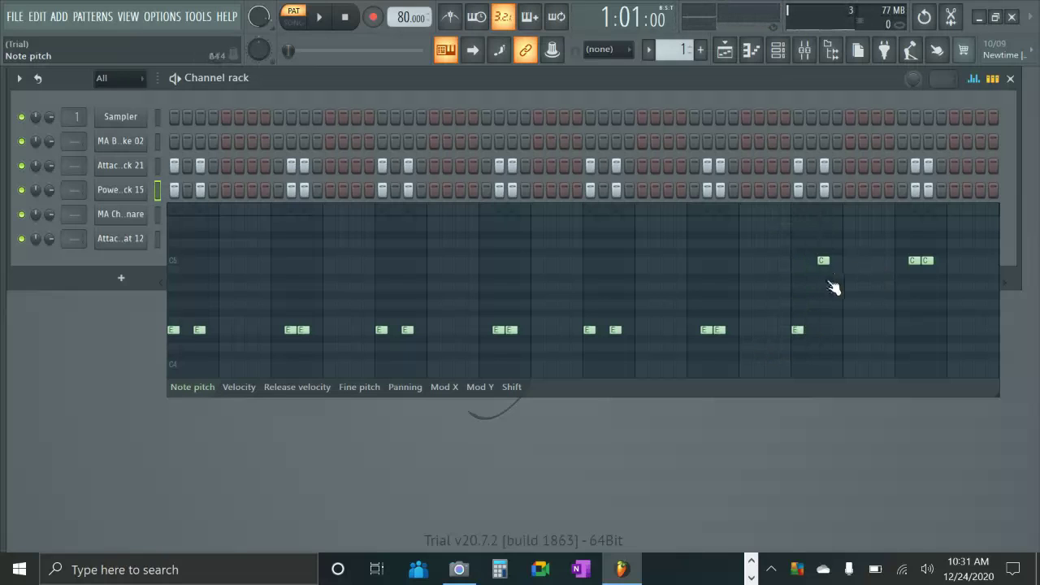
drag(827, 266, 822, 318)
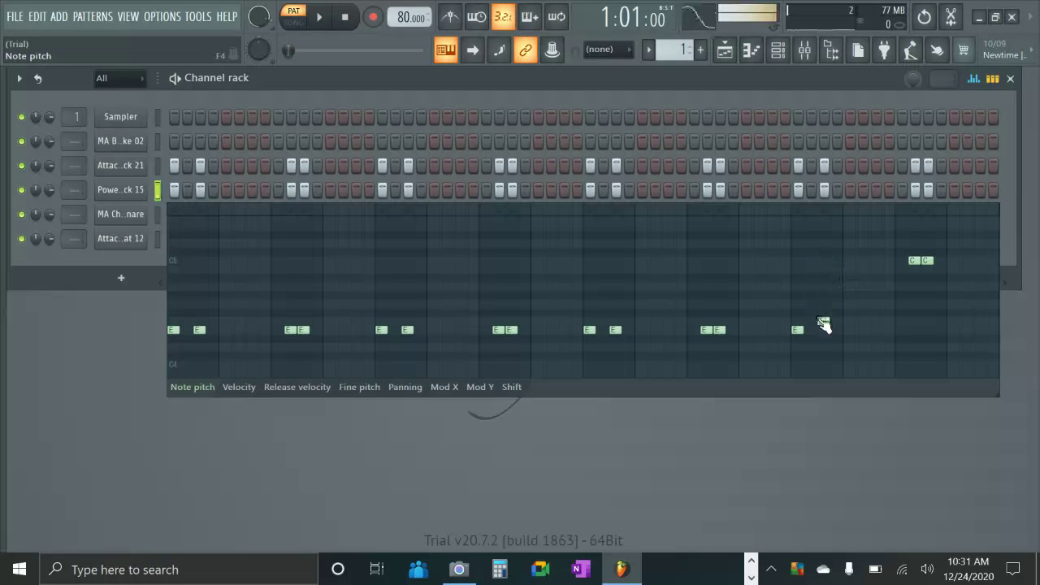
drag(929, 271, 927, 339)
click(927, 335)
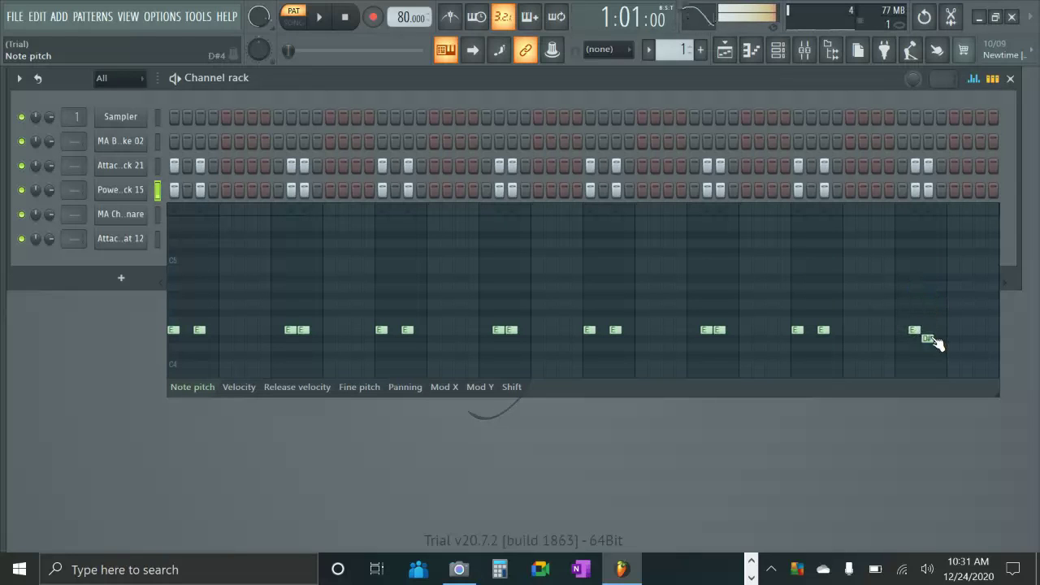
- Play through the four-bar drum pattern and close the graph editor
key(space)
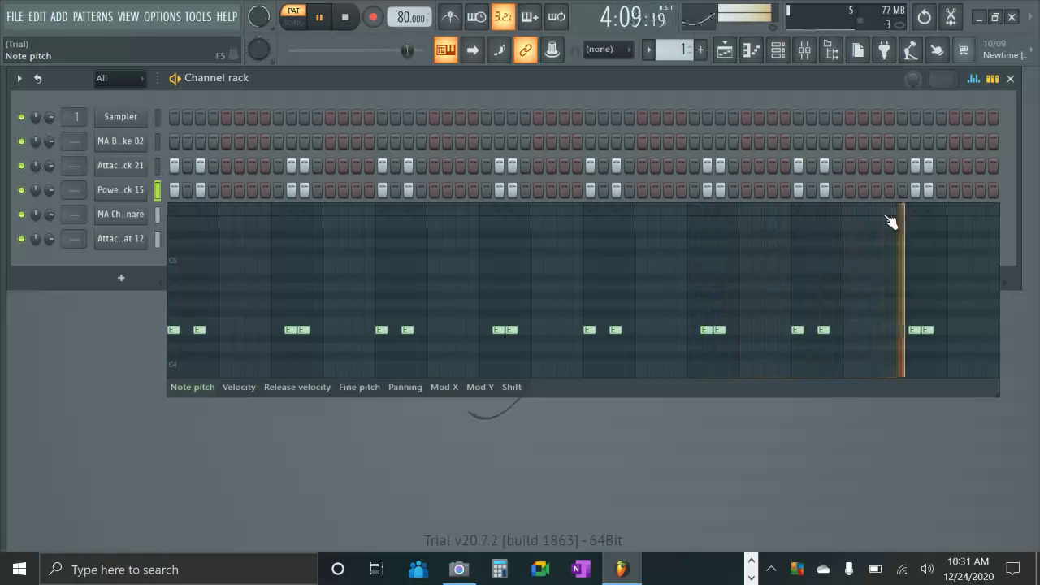
click(974, 78)
key(space)
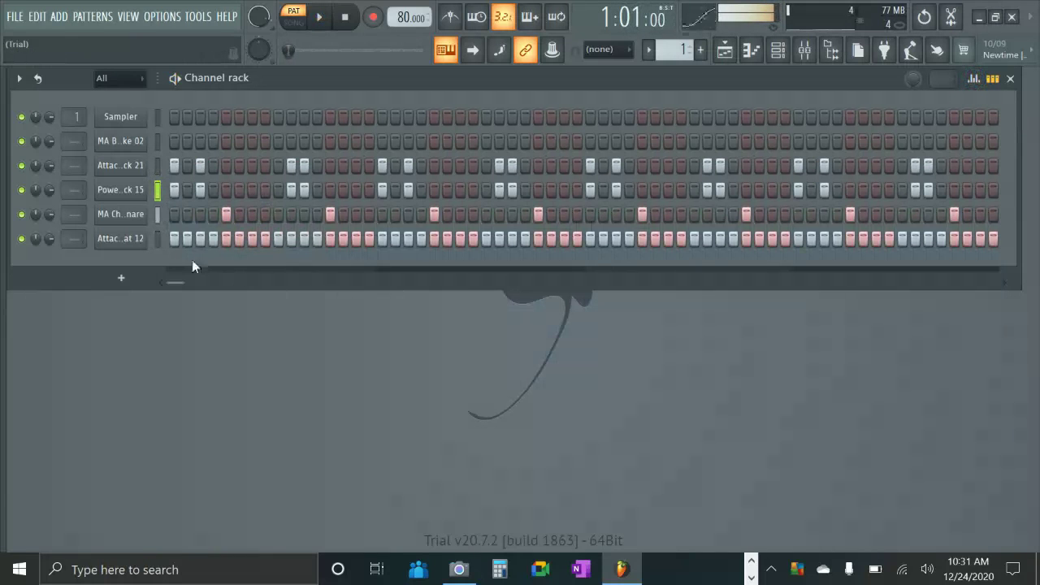
- Audition the MA B..ke 02 channel and enter hits on steps 1, 5, 9, 13 and 17
click(158, 141)
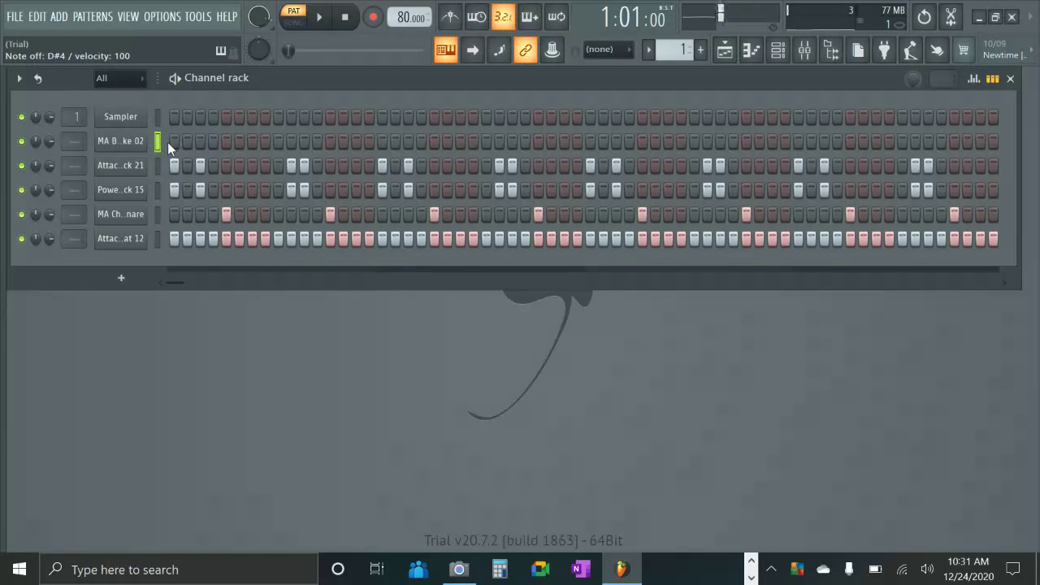
click(227, 139)
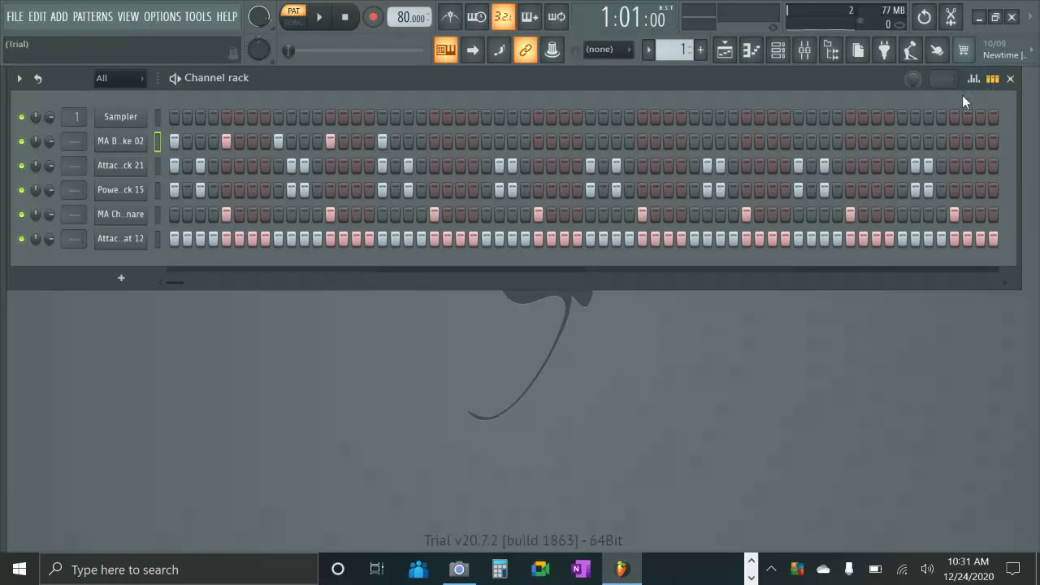
- Set the pitches of the five MA B..ke 02 hits to G#3, C#4, C4, F#3 and E3 in the graph editor
click(974, 78)
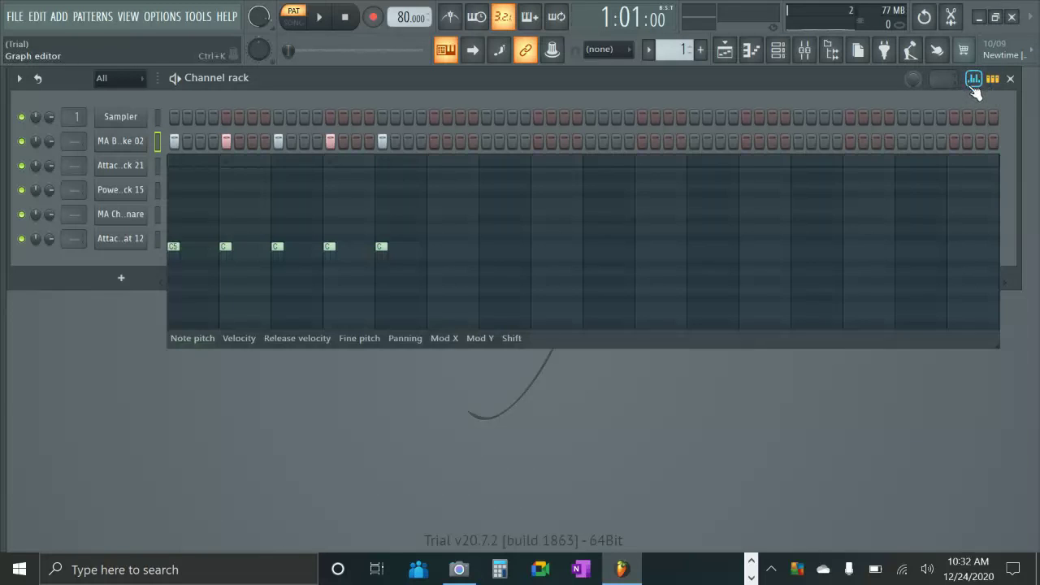
drag(178, 251, 182, 302)
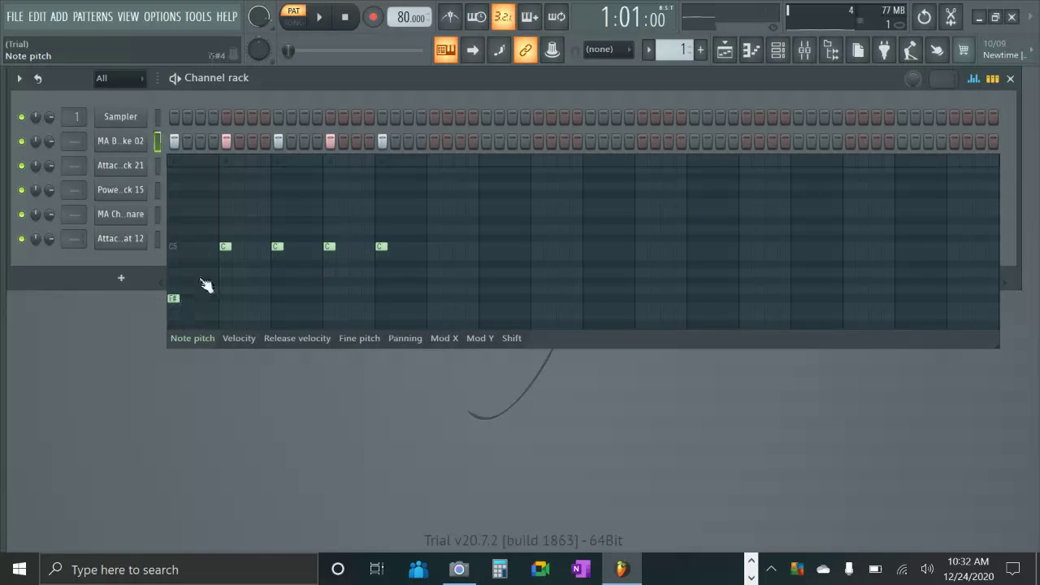
scroll(200, 280, down, 3)
drag(171, 243, 192, 315)
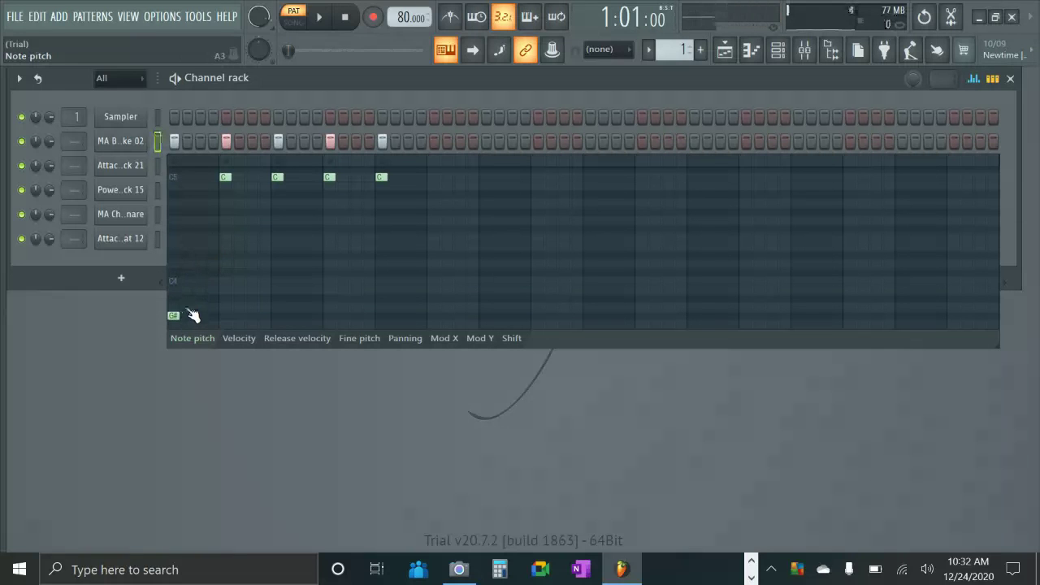
mouse_move(229, 180)
mouse_down()
mouse_move(225, 290)
mouse_move(223, 279)
mouse_up()
drag(282, 179, 276, 290)
mouse_move(333, 185)
mouse_down()
mouse_move(333, 320)
mouse_move(333, 288)
mouse_move(334, 303)
mouse_up()
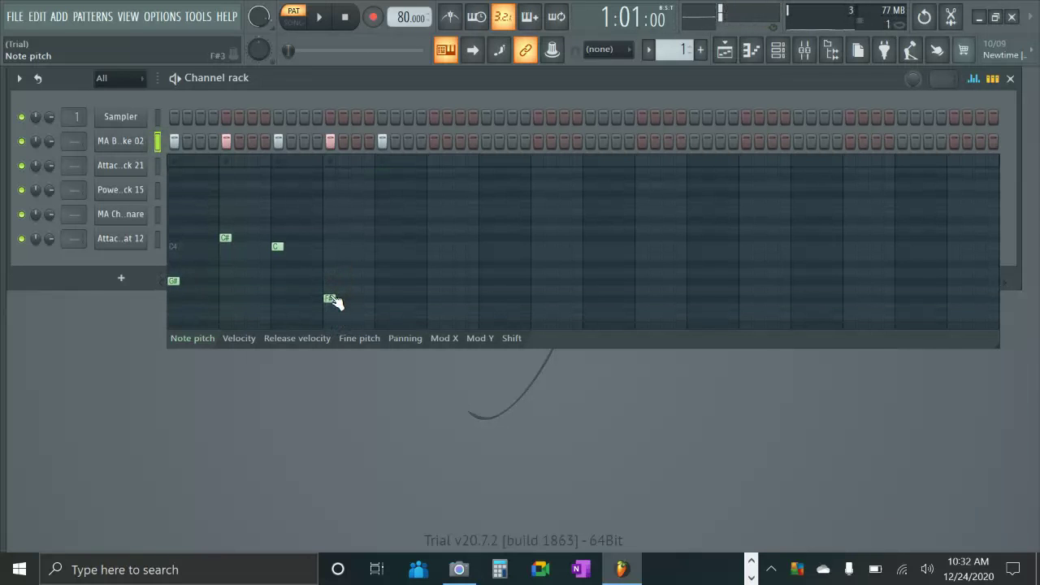
scroll(382, 227, up, 2)
mouse_move(386, 189)
mouse_down()
mouse_move(385, 297)
mouse_move(385, 225)
mouse_move(383, 286)
mouse_up()
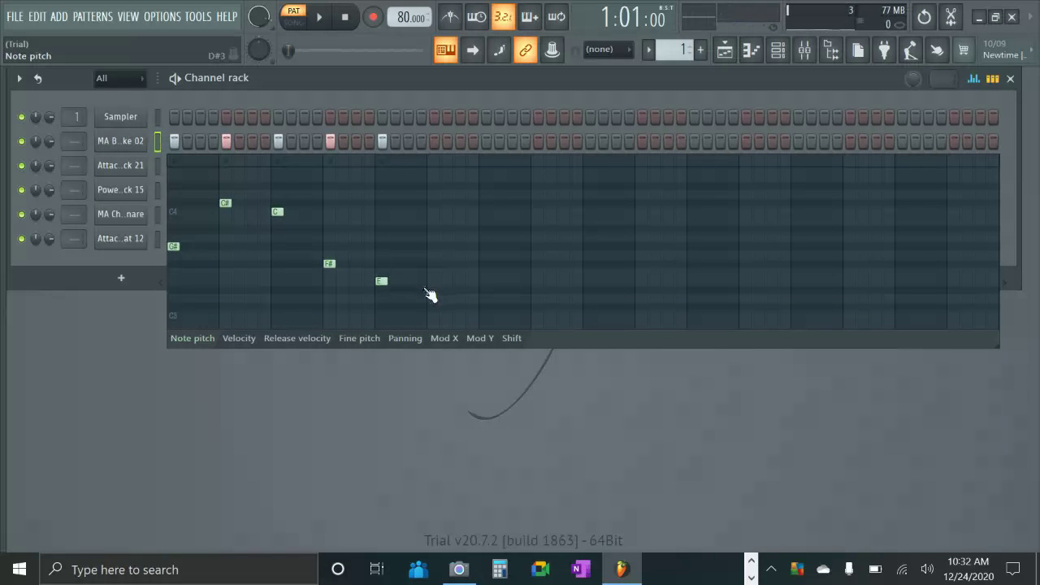
- Play the MA B..ke 02 line and raise its hits on steps 1, 5 and 9 to G#4, D5 and B4
key(space)
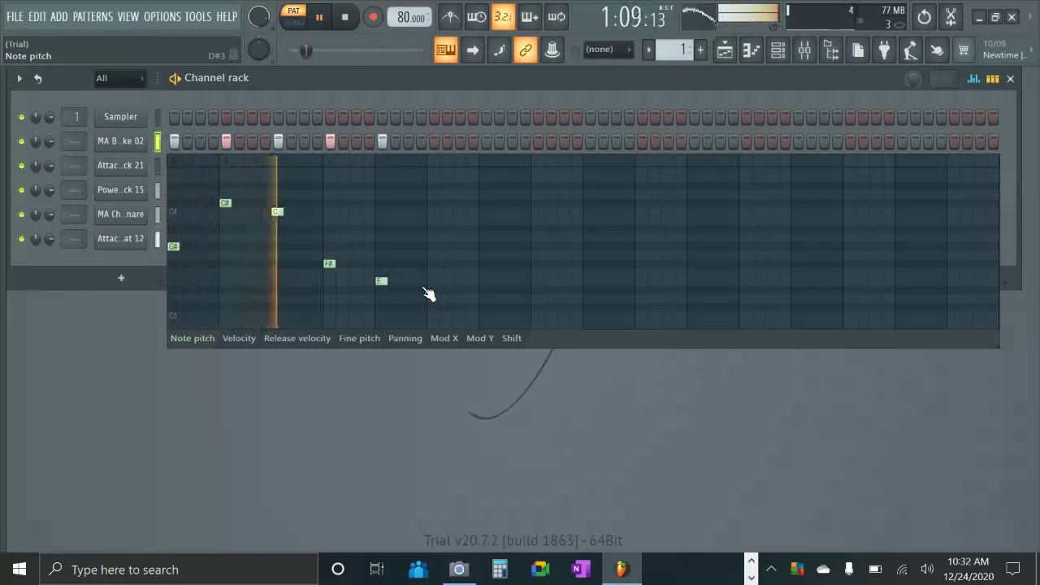
key(space)
scroll(236, 280, up, 3)
drag(174, 295, 173, 246)
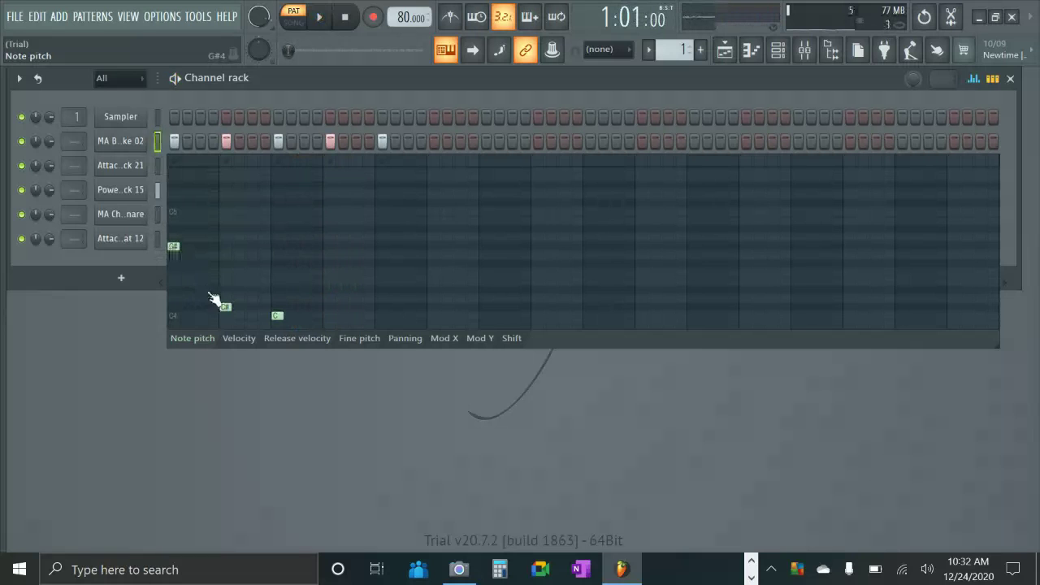
drag(228, 307, 226, 195)
drag(277, 315, 278, 225)
scroll(323, 253, down, 1)
scroll(329, 227, up, 1)
- Set the MA B..ke 02 hits on steps 13 and 17 to G4 and F#4 and play the line
click(324, 255)
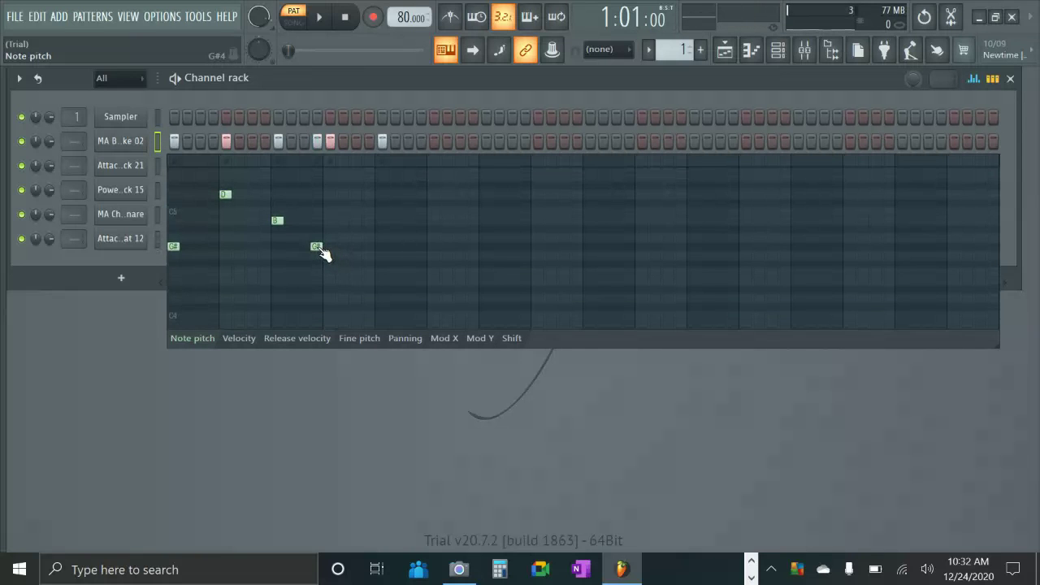
right_click(317, 248)
click(328, 249)
scroll(364, 268, down, 1)
scroll(378, 260, up, 1)
click(381, 264)
key(space)
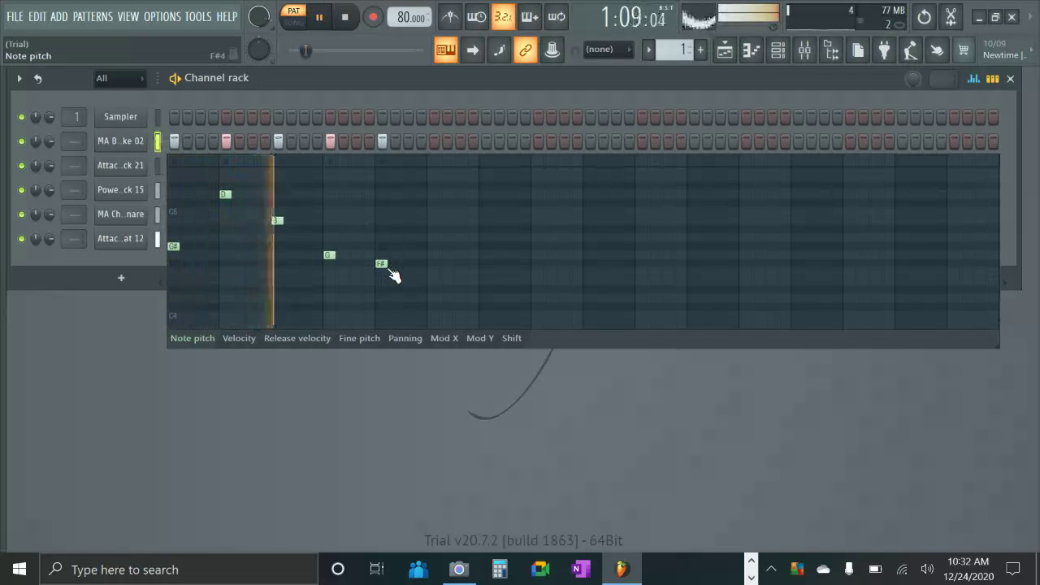
key(space)
- Lower the MA B..ke 02 hits on steps 1, 5 and 9 to B2, D#3 and D3 and play the line
drag(226, 197, 241, 262)
scroll(242, 303, down, 5)
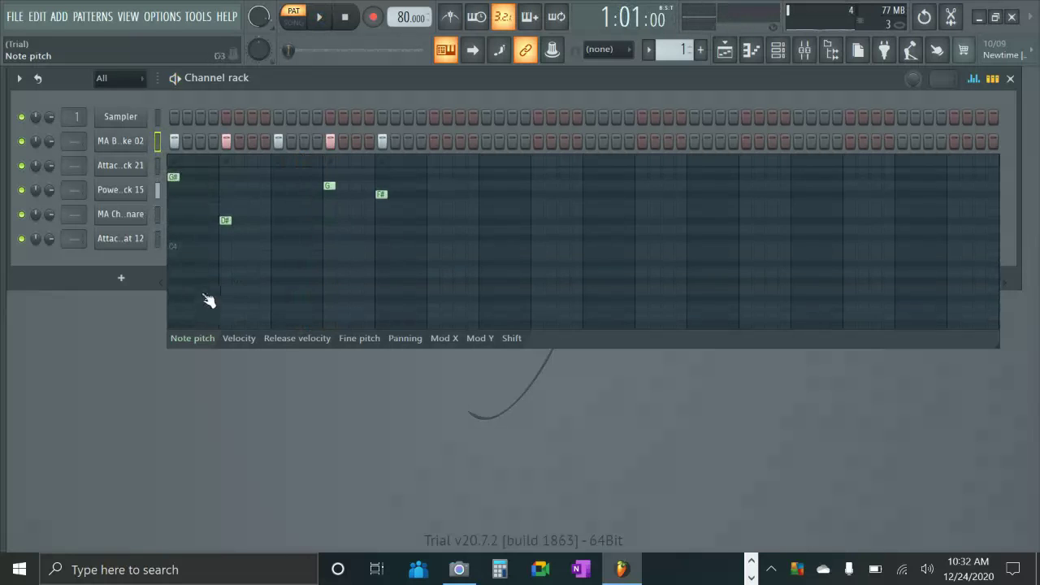
scroll(183, 291, down, 2)
click(214, 216)
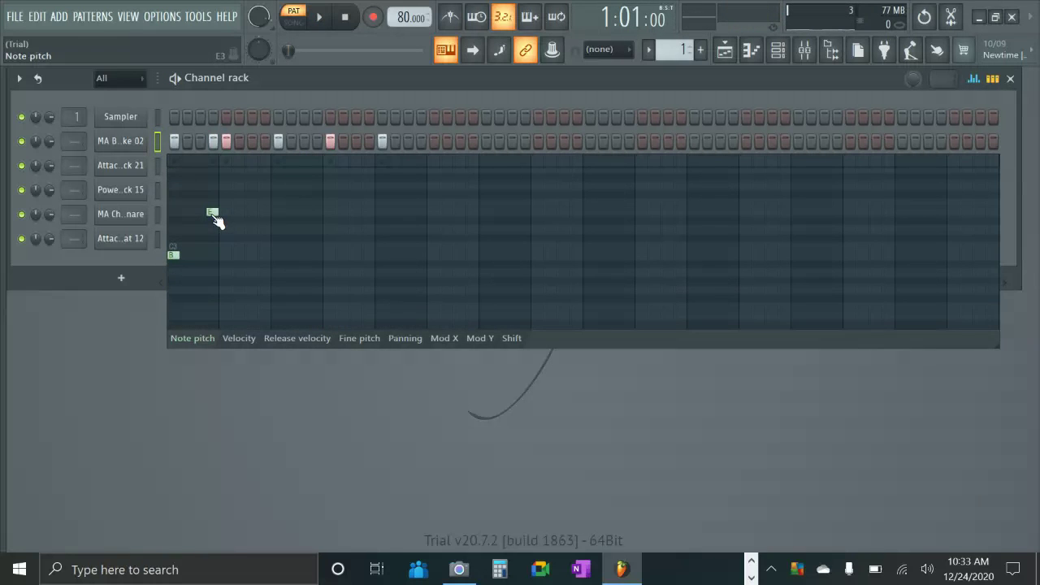
drag(216, 221, 234, 226)
click(265, 238)
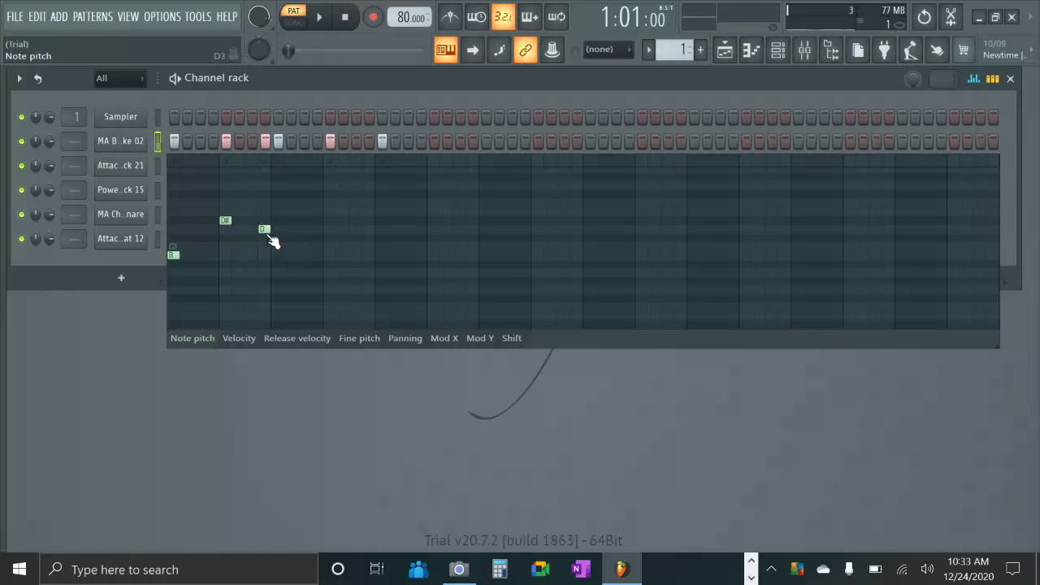
drag(275, 238, 283, 239)
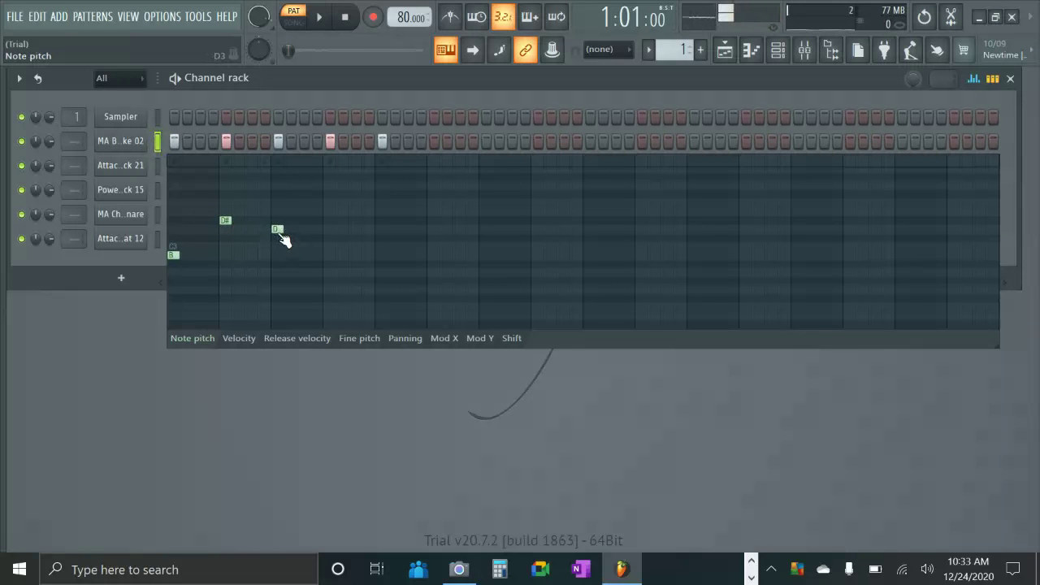
key(space)
key(space)
- Set the hits on steps 5, 9, 13 and 17 to F3, C#3, B2 and F#2 and play the line
drag(230, 213, 230, 200)
drag(280, 238, 282, 254)
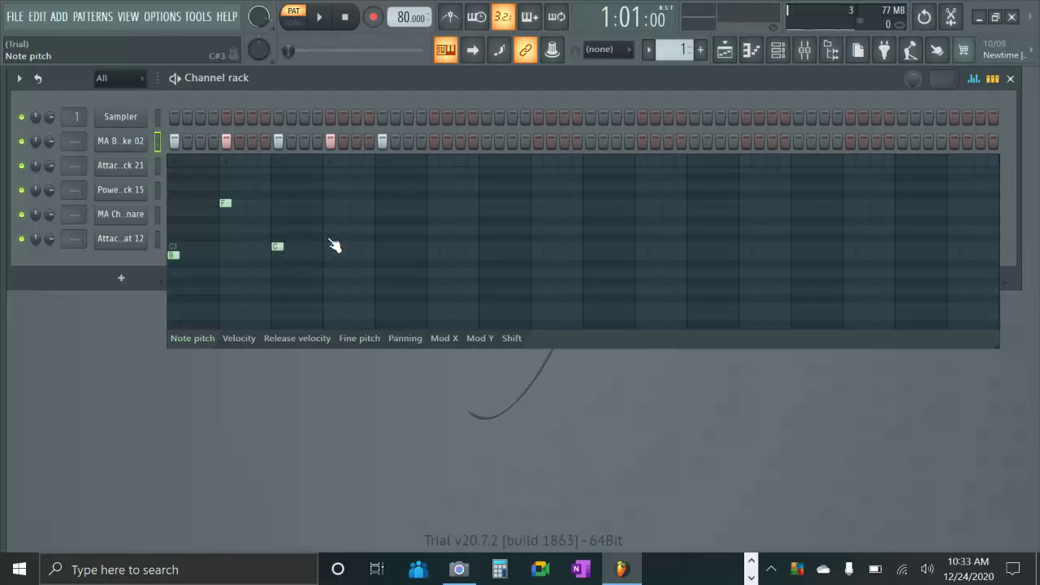
mouse_move(279, 248)
mouse_down()
mouse_move(331, 229)
mouse_move(332, 258)
mouse_move(381, 258)
mouse_move(383, 283)
mouse_up()
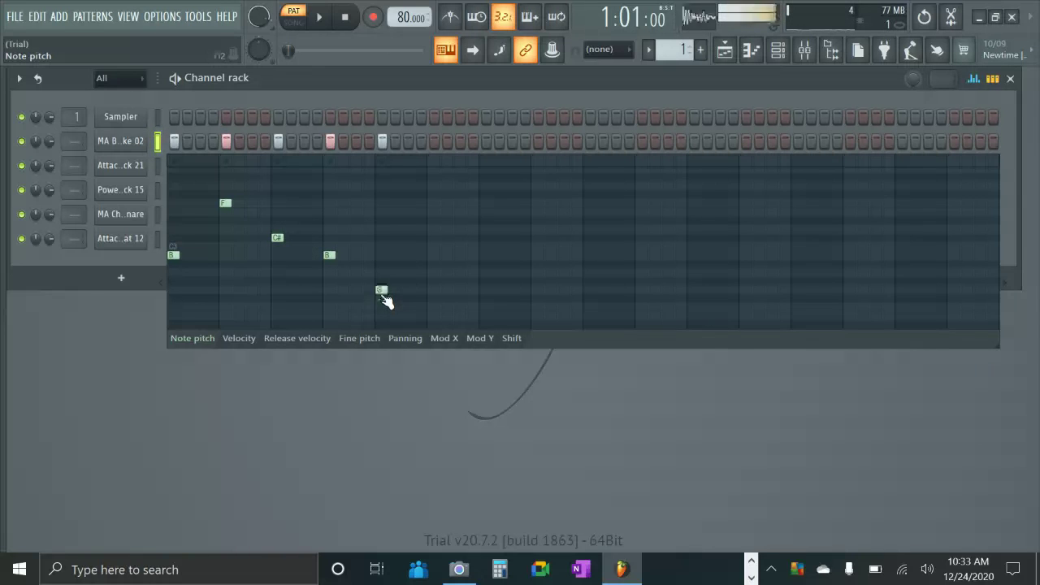
click(386, 300)
key(space)
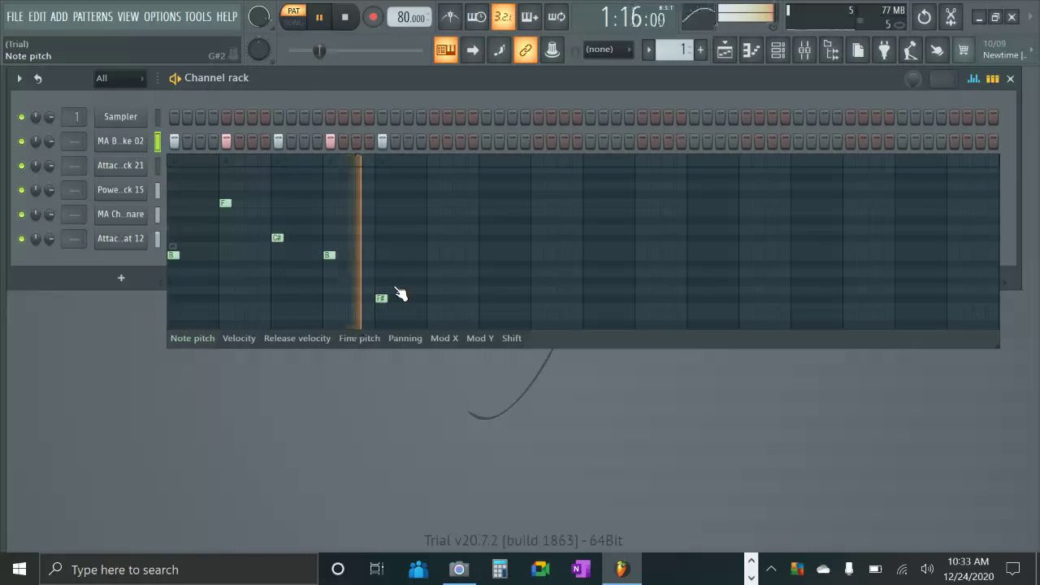
key(space)
- Raise the MA B..ke 02 hit on step 9 to D3 and play the line
click(270, 230)
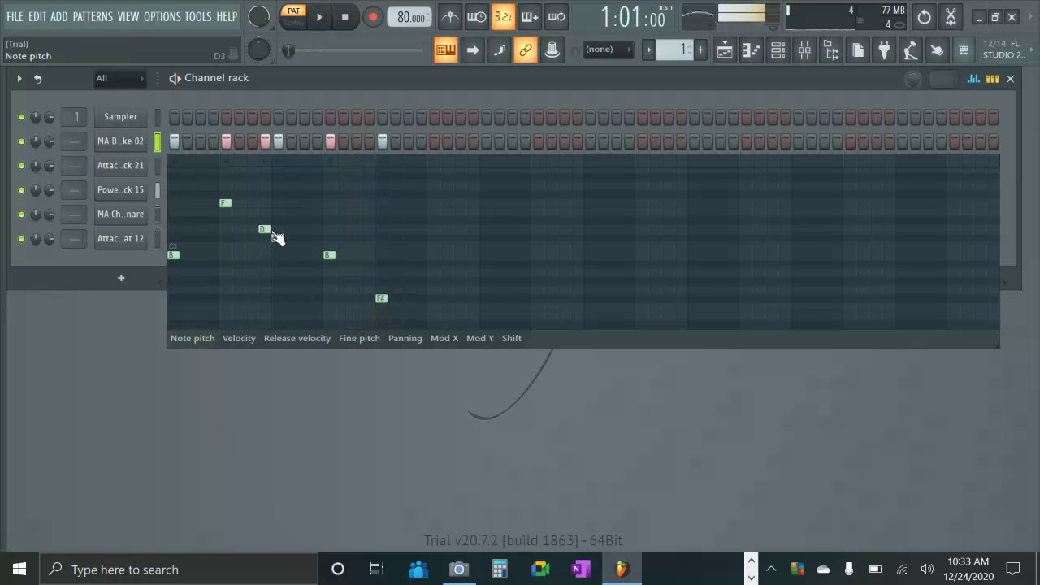
mouse_move(265, 228)
mouse_down()
mouse_move(279, 242)
mouse_move(280, 234)
mouse_up()
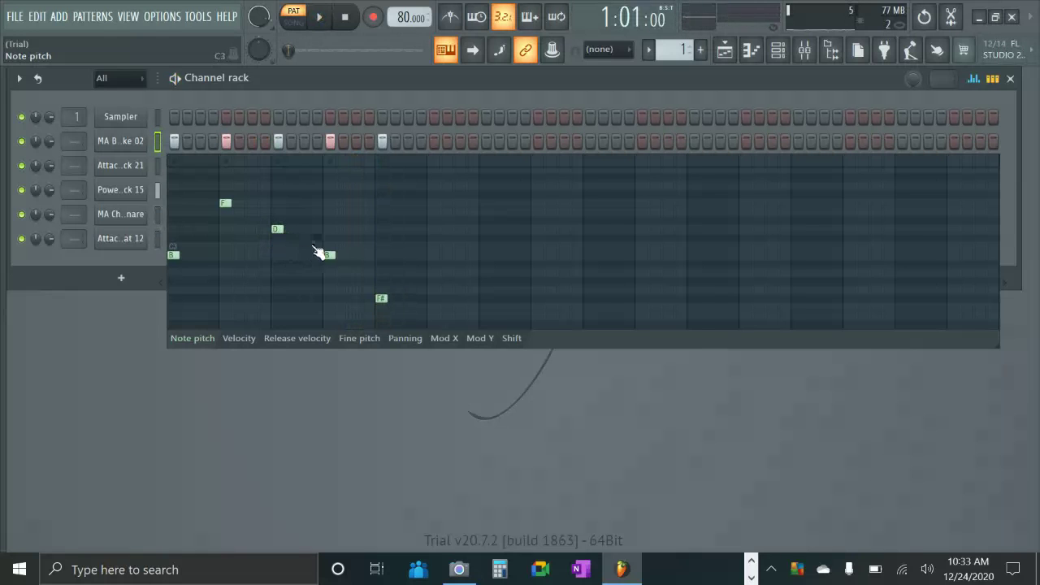
mouse_move(336, 266)
mouse_down()
mouse_move(338, 283)
mouse_move(337, 260)
mouse_up()
key(space)
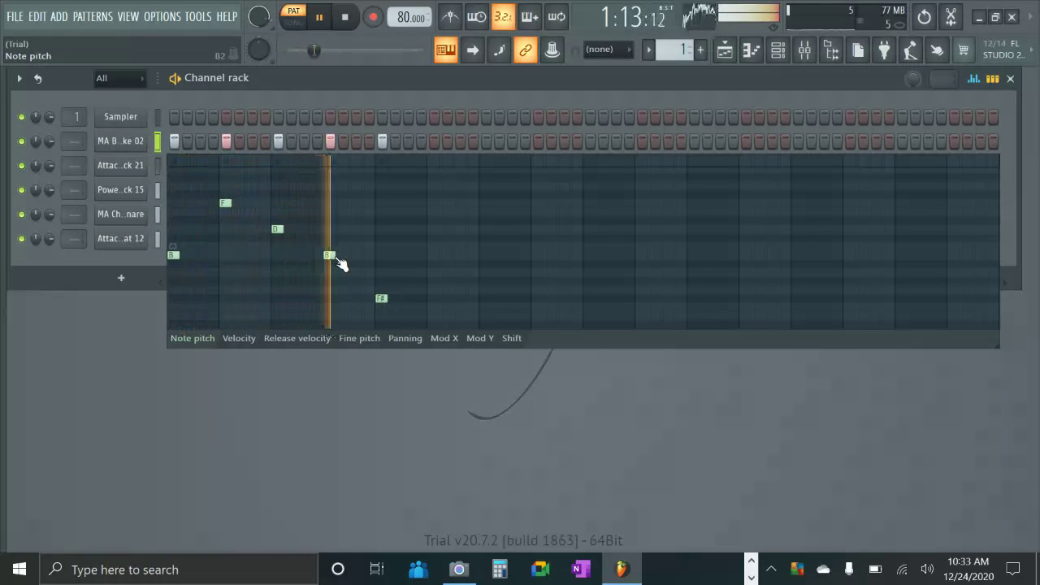
key(space)
- Set the hits on steps 9, 13 and 17 to E3, A2 and G#2, playing the line to check each change
drag(282, 237, 280, 221)
drag(331, 256, 340, 279)
key(space)
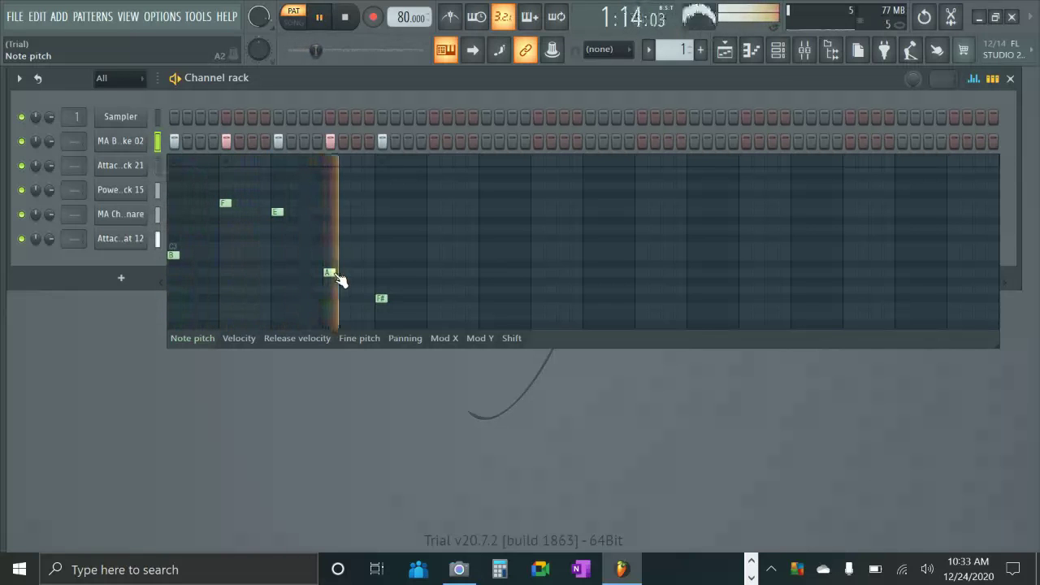
key(space)
drag(381, 300, 388, 290)
key(space)
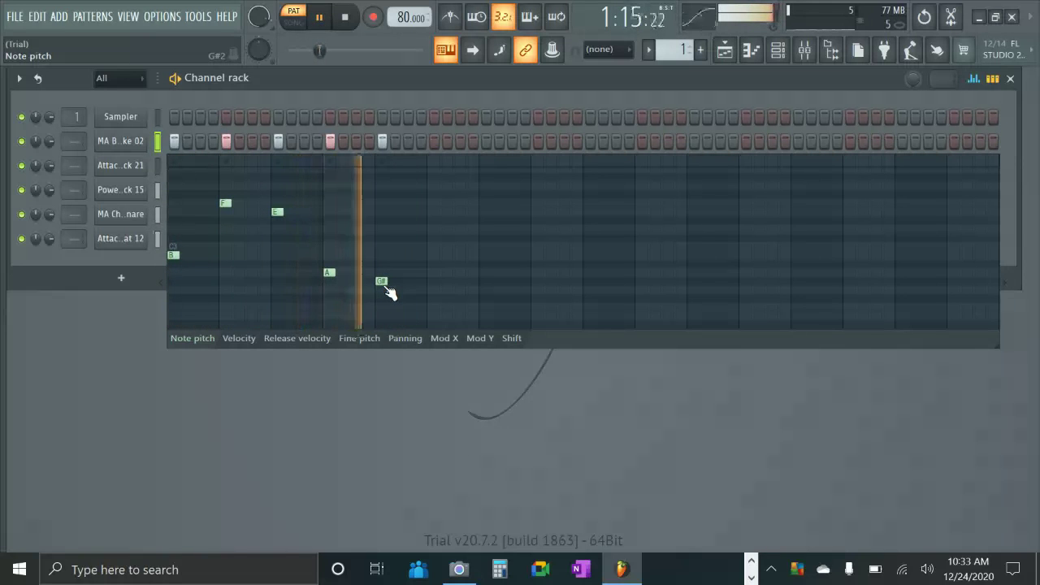
key(space)
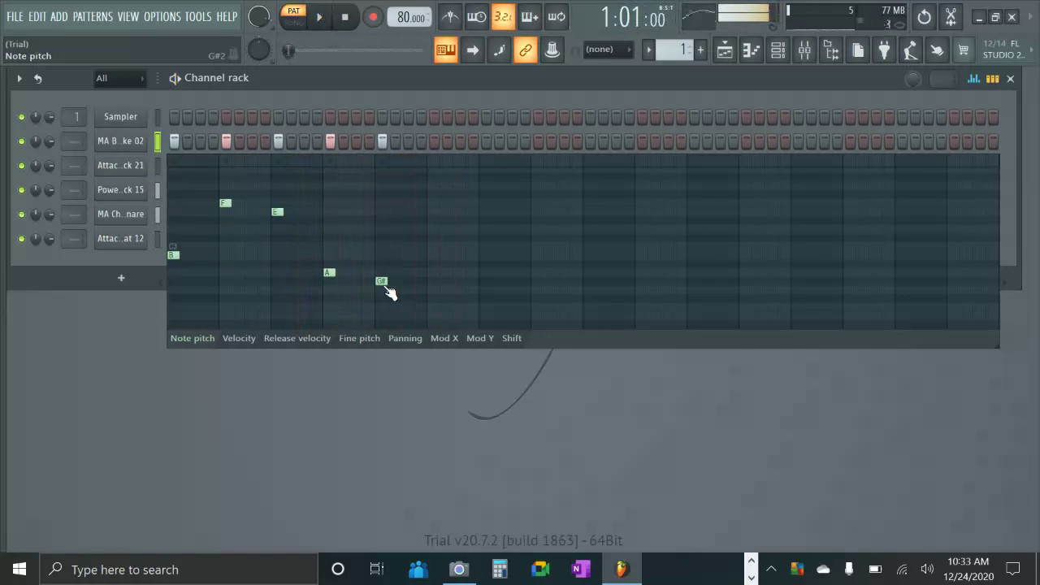
- Close the graph editor, audition the pattern and enter MA B..ke 02 hits on steps 33, 37, 41, 45 and 49
click(973, 78)
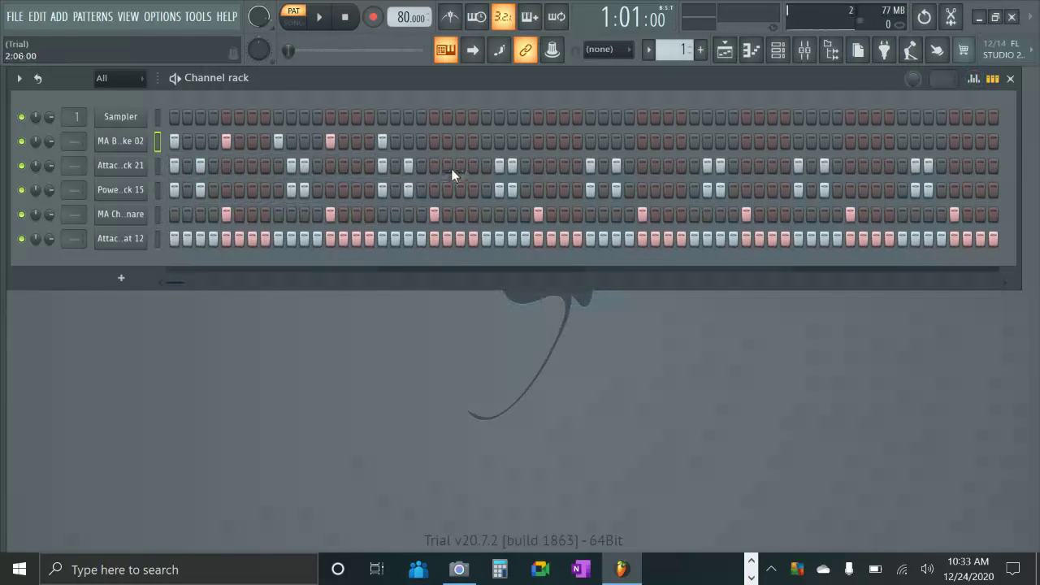
key(space)
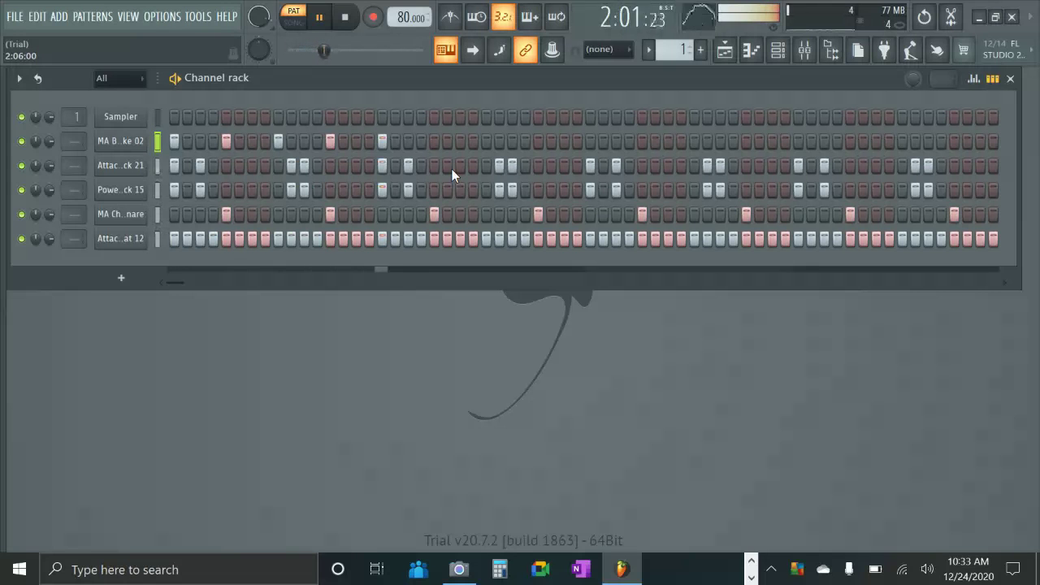
key(space)
click(590, 140)
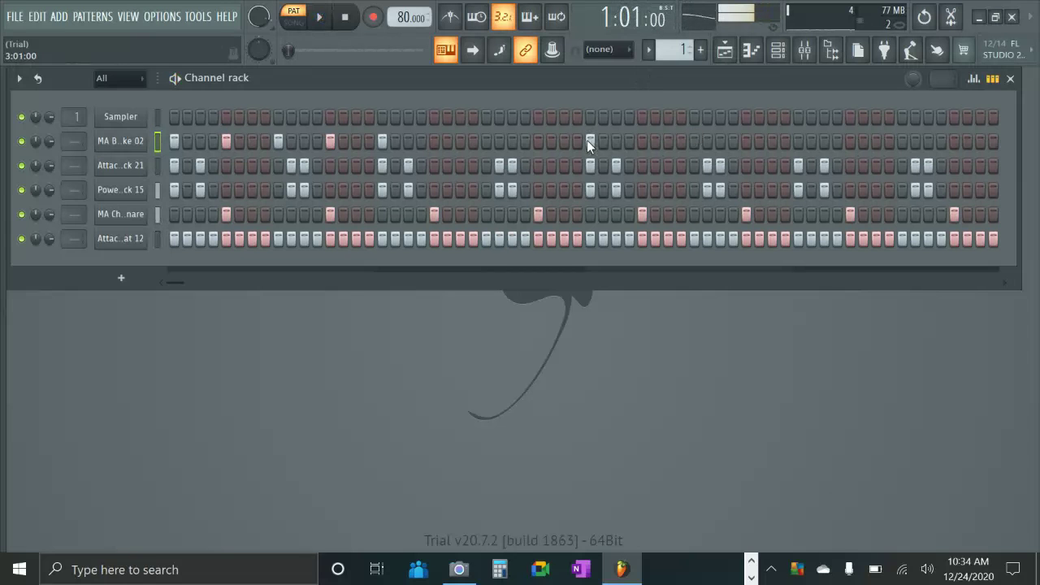
click(641, 142)
click(694, 141)
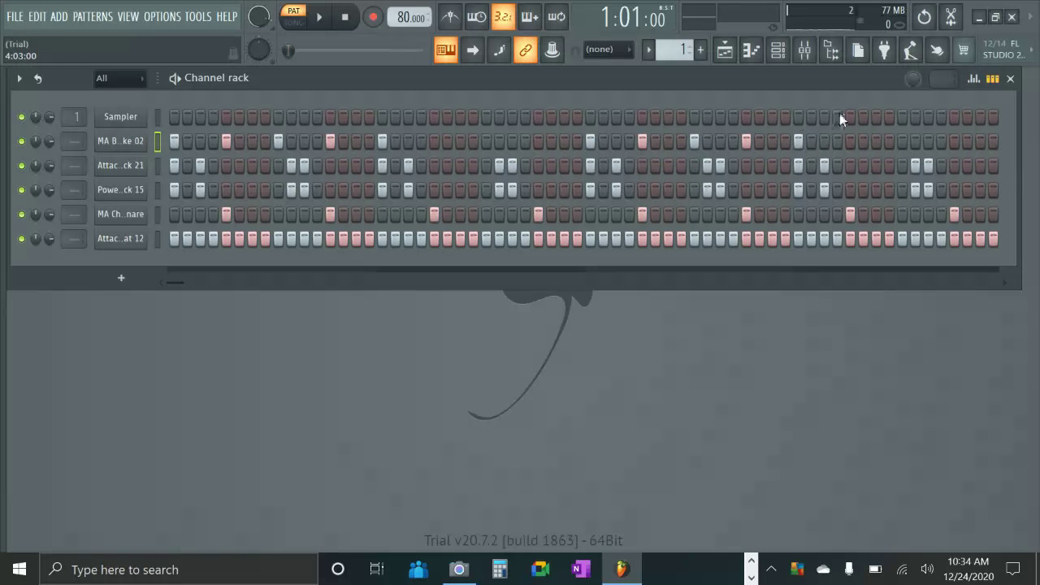
- Pitch the hits on steps 33, 37, 41, 45 and 49 to B2, F3, E3, A2 and G#2 and play the line
click(973, 78)
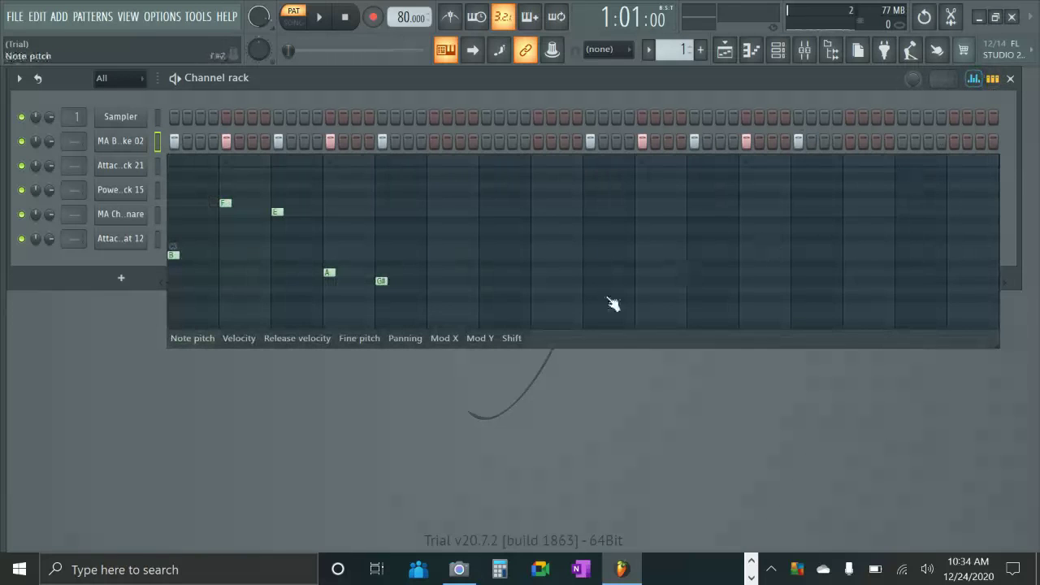
drag(598, 204, 604, 260)
mouse_move(645, 219)
mouse_down()
mouse_move(648, 192)
mouse_move(650, 207)
mouse_up()
drag(700, 195, 700, 224)
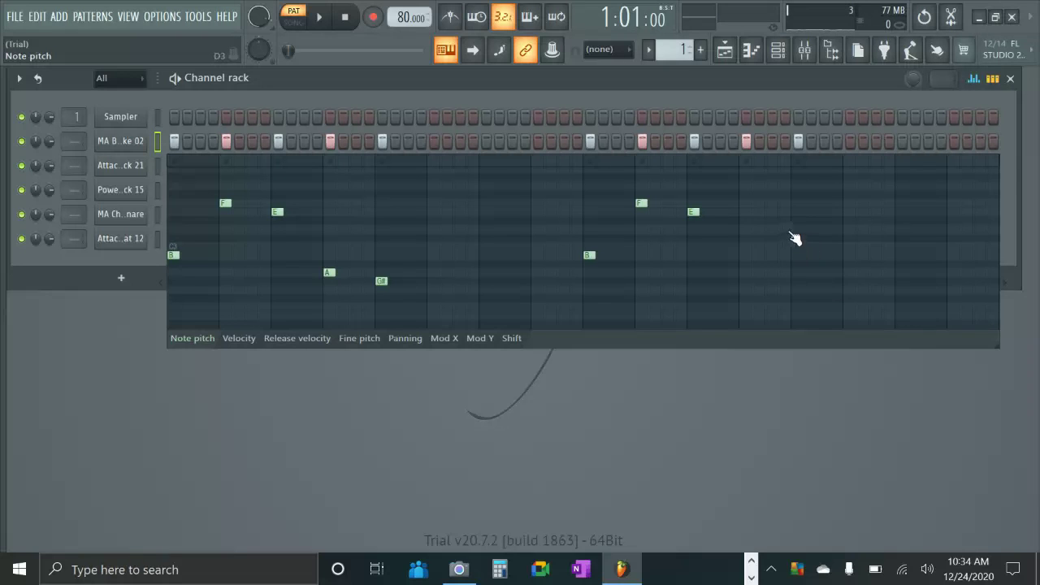
drag(749, 221, 745, 275)
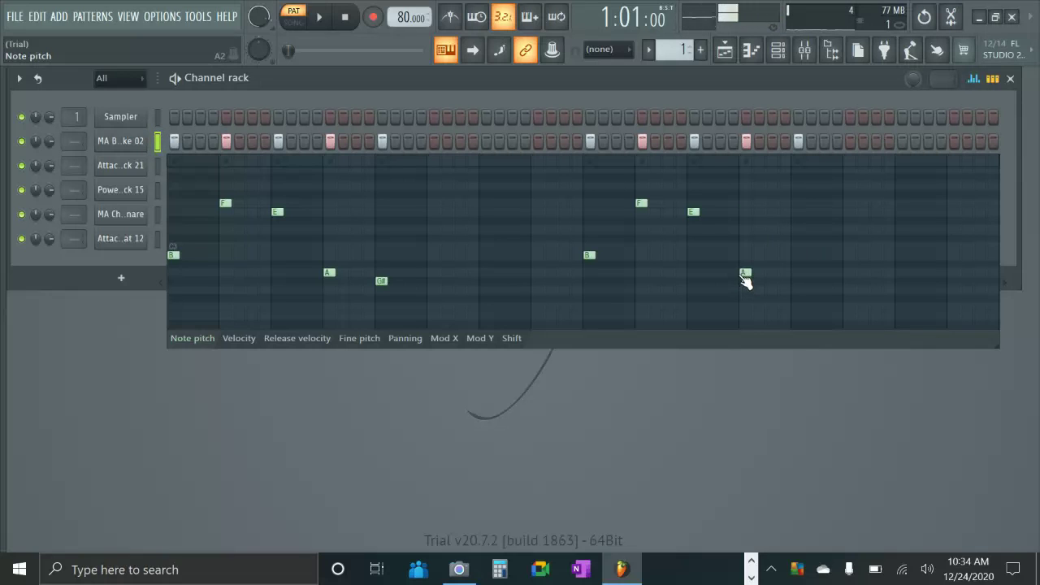
drag(803, 237, 798, 288)
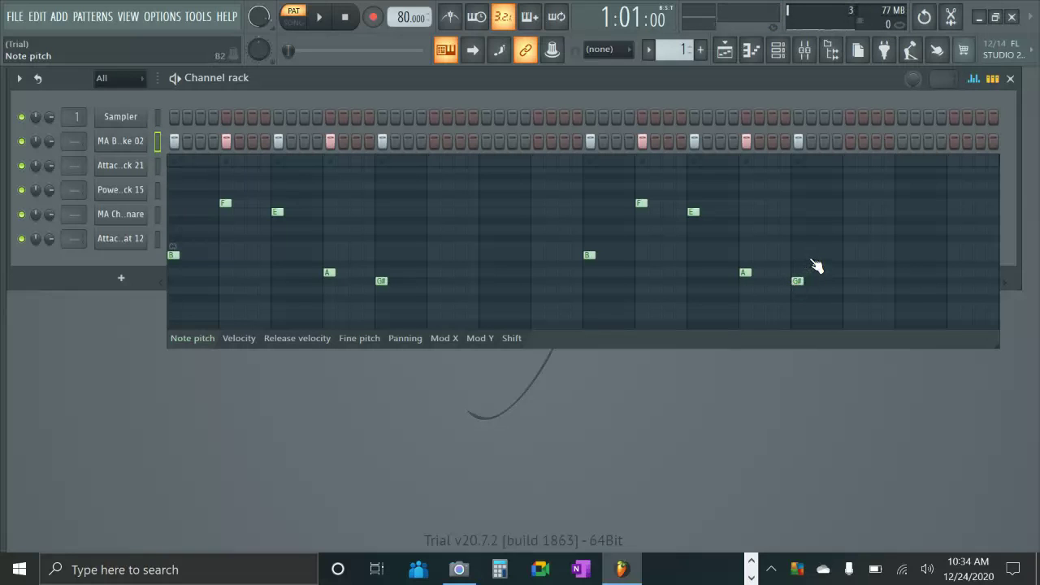
key(space)
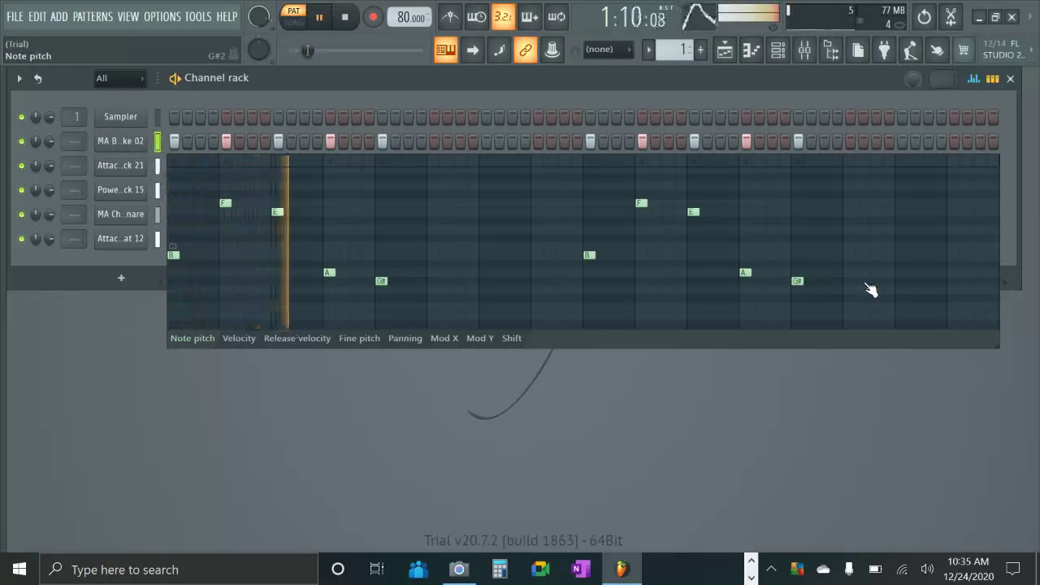
key(space)
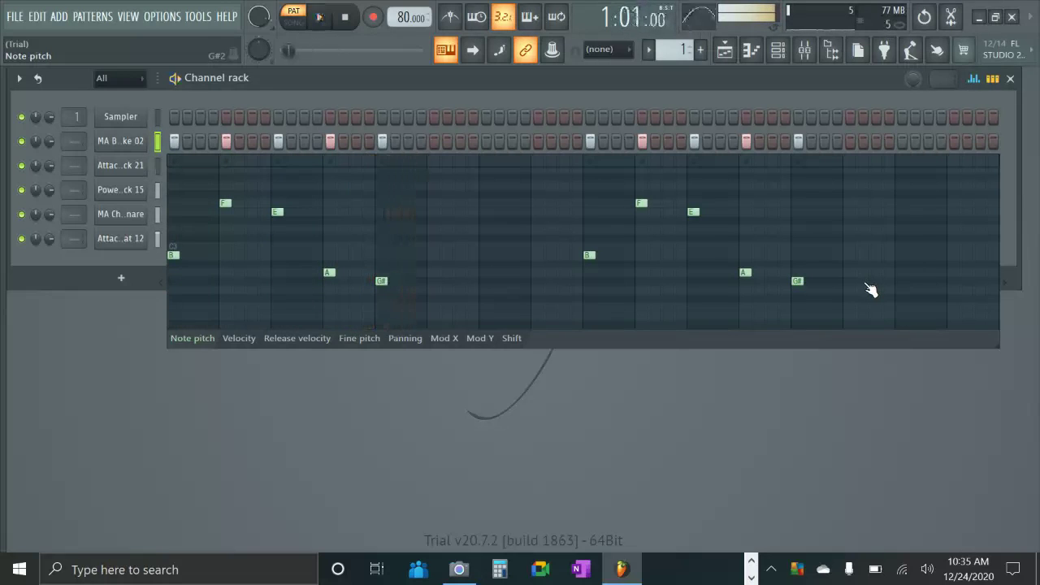
- Add a D3 hit on step 7 of MA B..ke 02 and play the line
click(250, 229)
key(space)
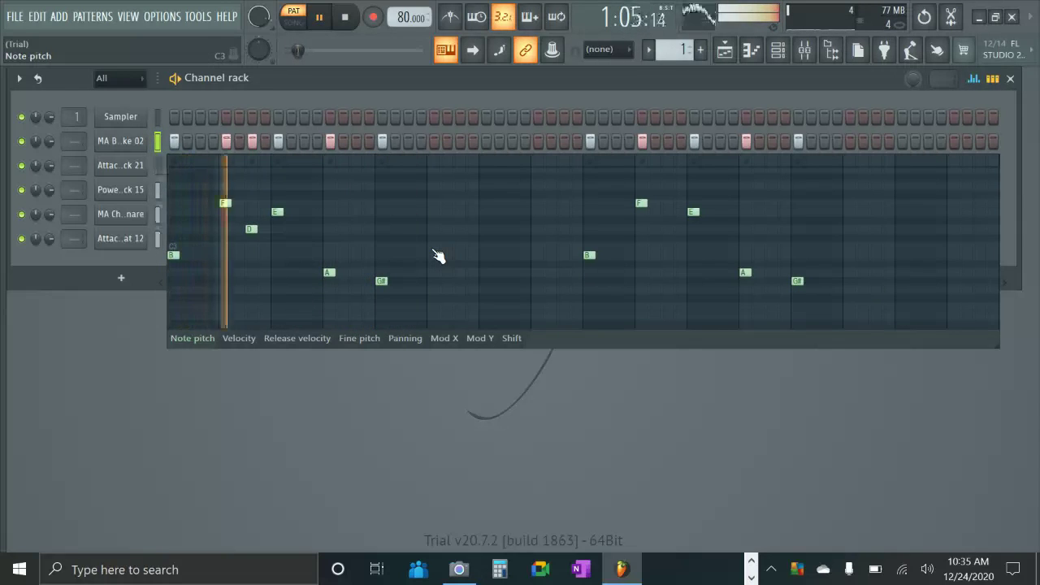
key(space)
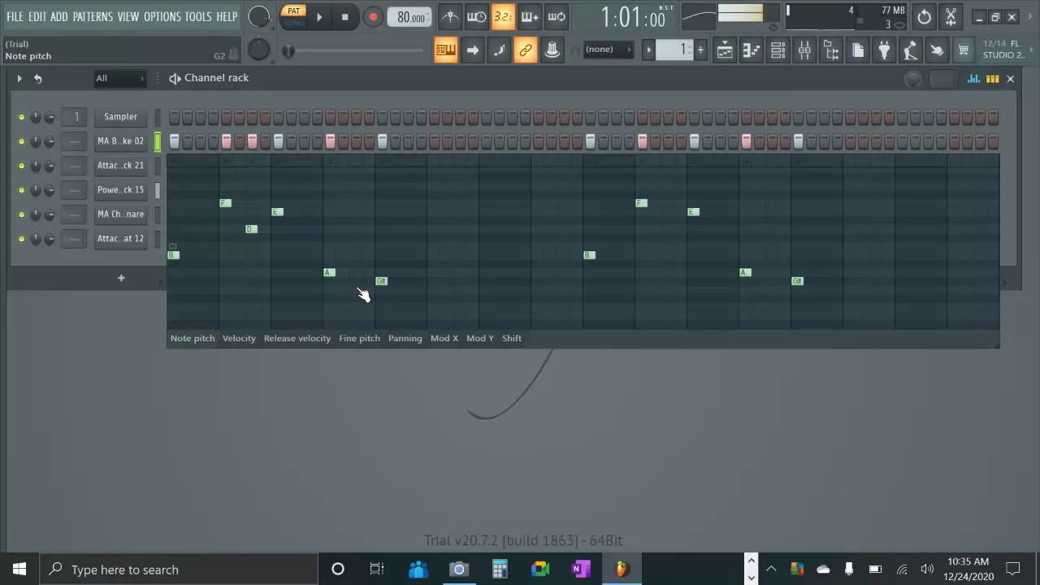
- Add MA B..ke 02 hits on steps 14, 15 and 16 at B2, F#2 and G2 and play the line
drag(348, 301, 355, 264)
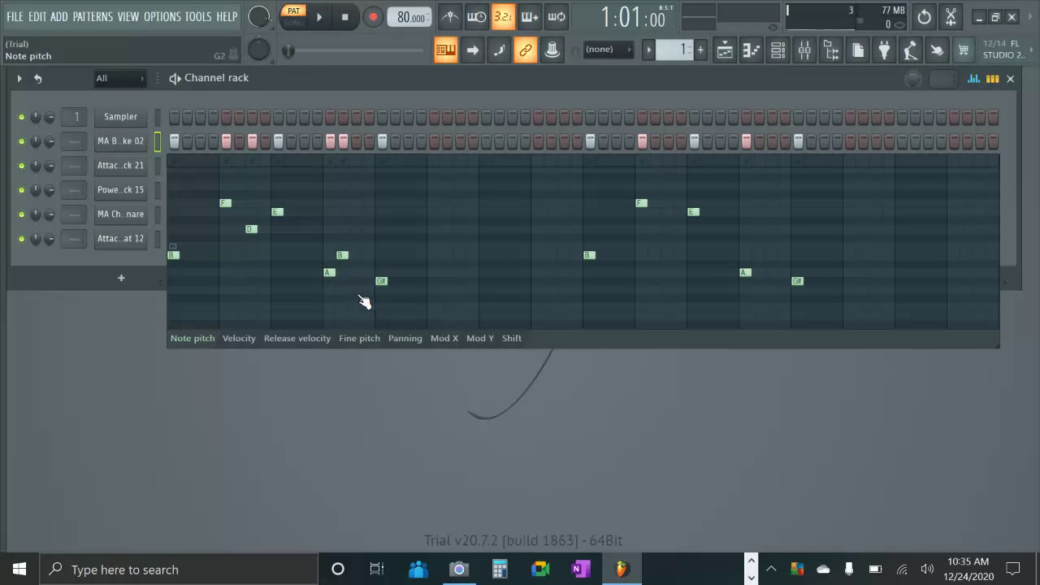
click(365, 306)
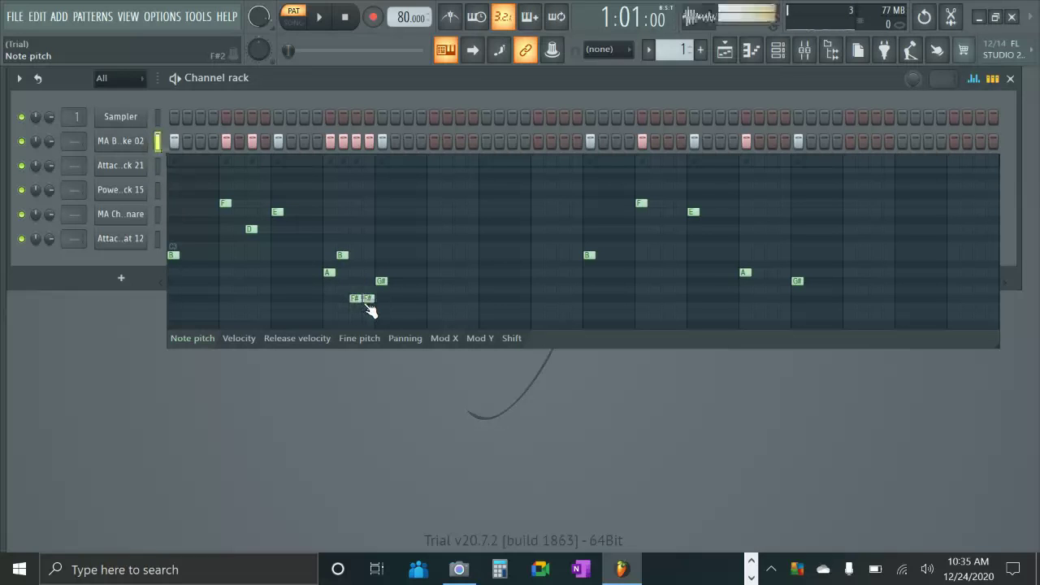
click(370, 299)
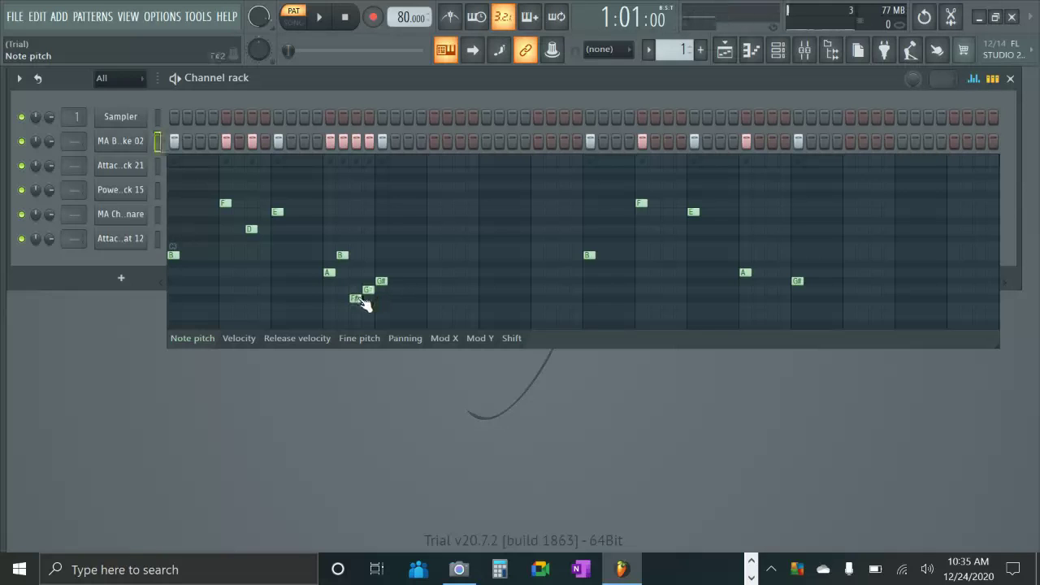
key(space)
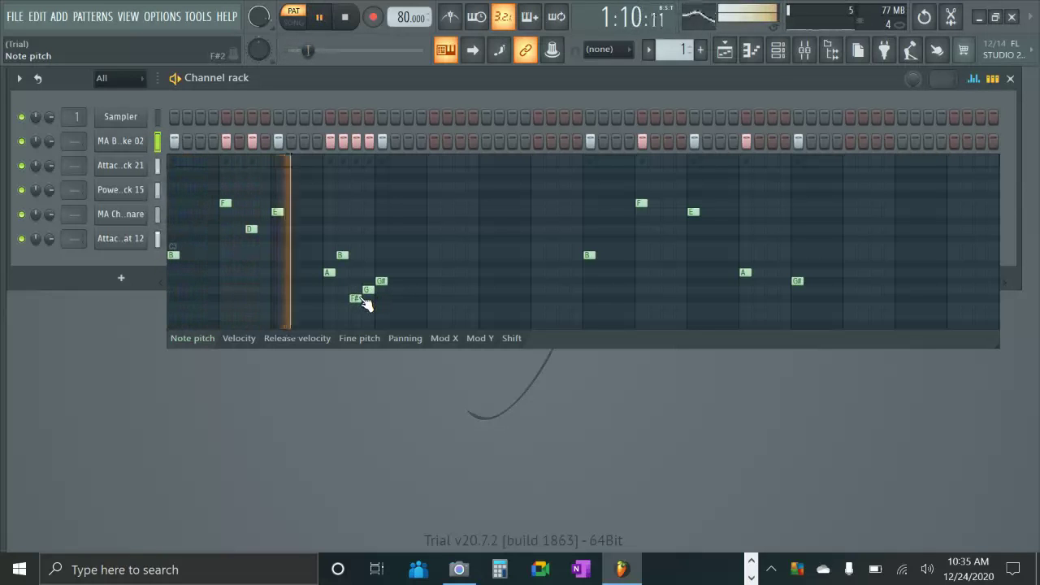
key(space)
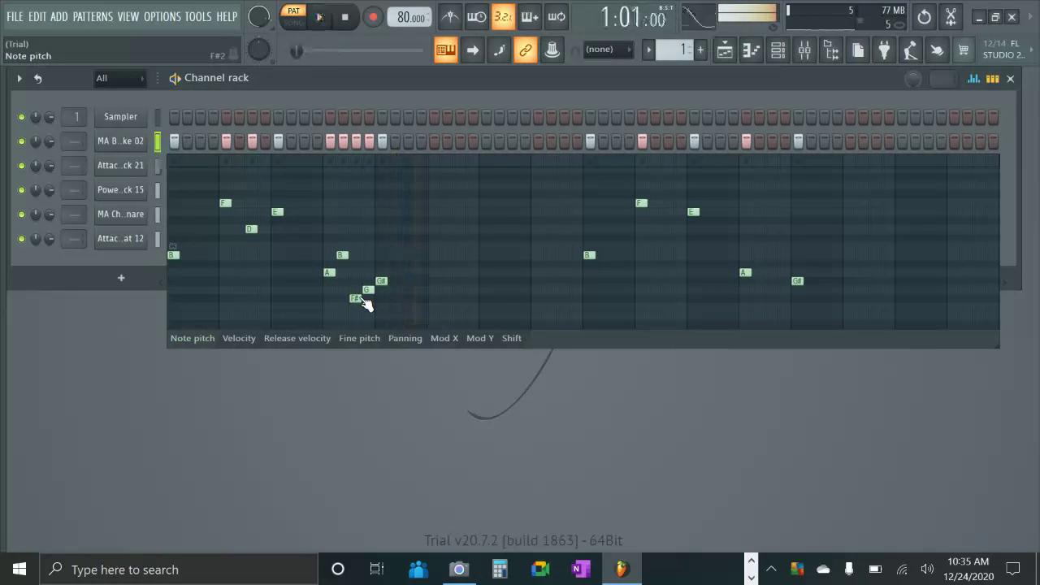
- Remove the MA B..ke 02 hit on step 16, keep step 15 at F#2 and play the line
right_click(360, 299)
click(362, 299)
key(space)
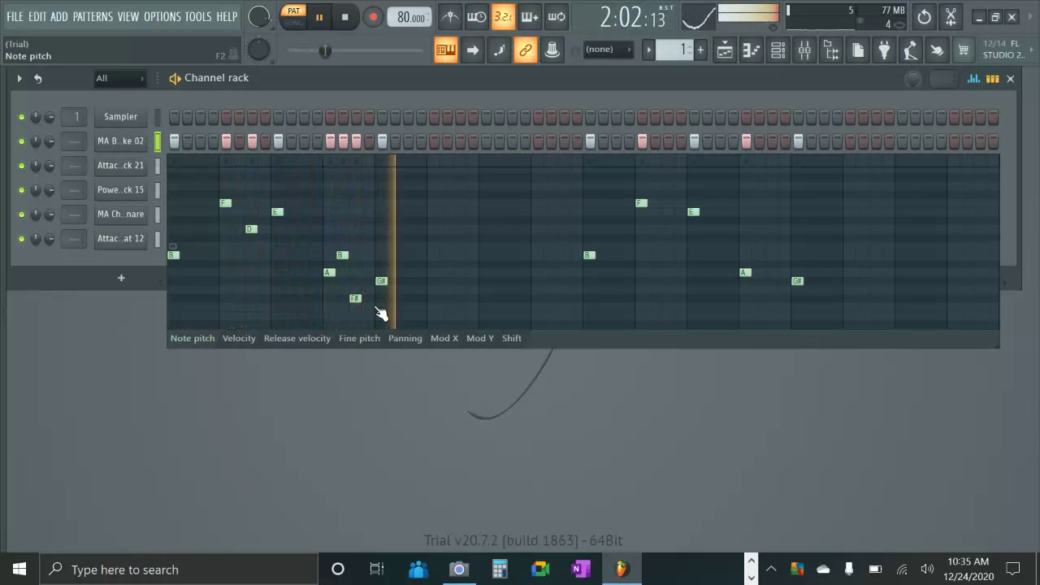
- Lower the MA B..ke 02 hit on step 17 to E2 and play the line
key(space)
drag(393, 300, 389, 315)
key(space)
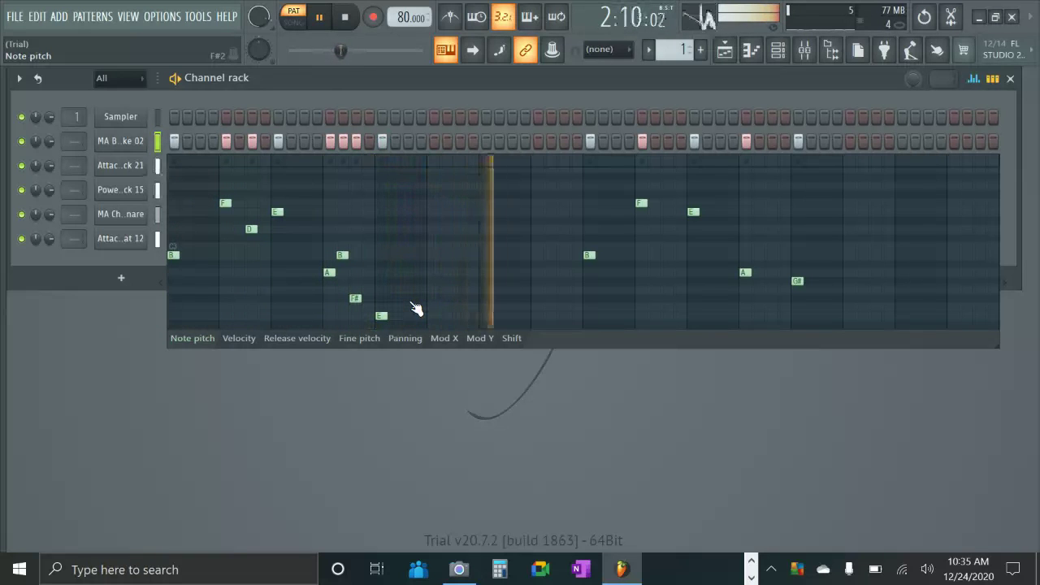
key(space)
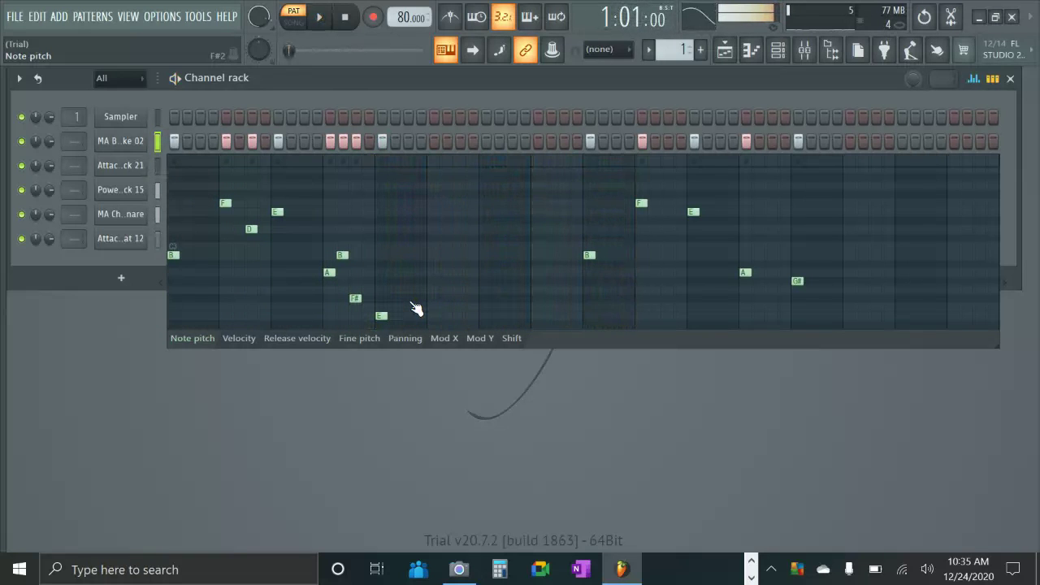
- Add MA B..ke 02 hits on steps 39, 46 and 47 at D3, B2 and F#2, lower step 49 to E2 and play the line
click(670, 228)
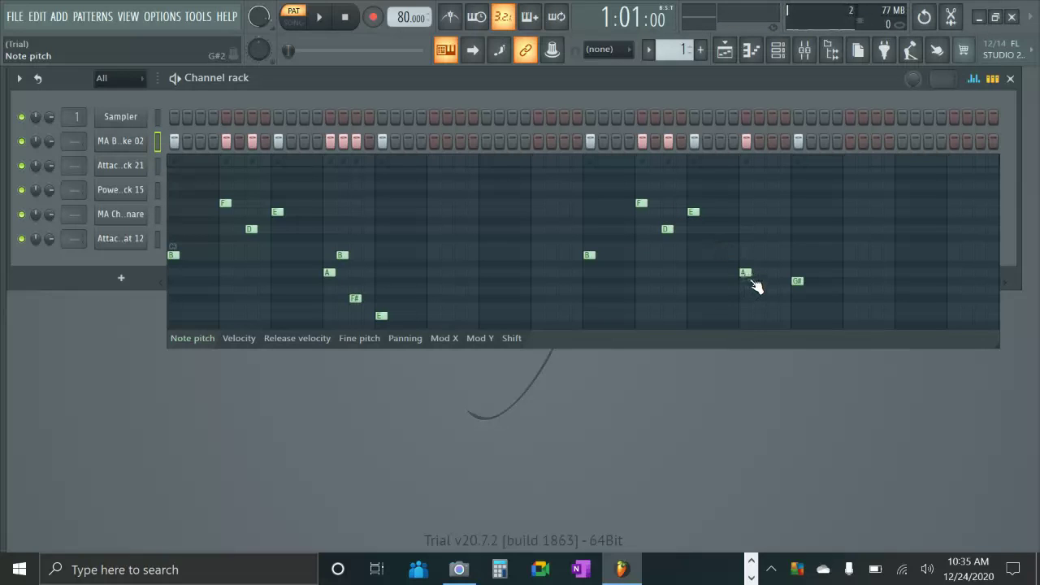
click(759, 257)
click(770, 298)
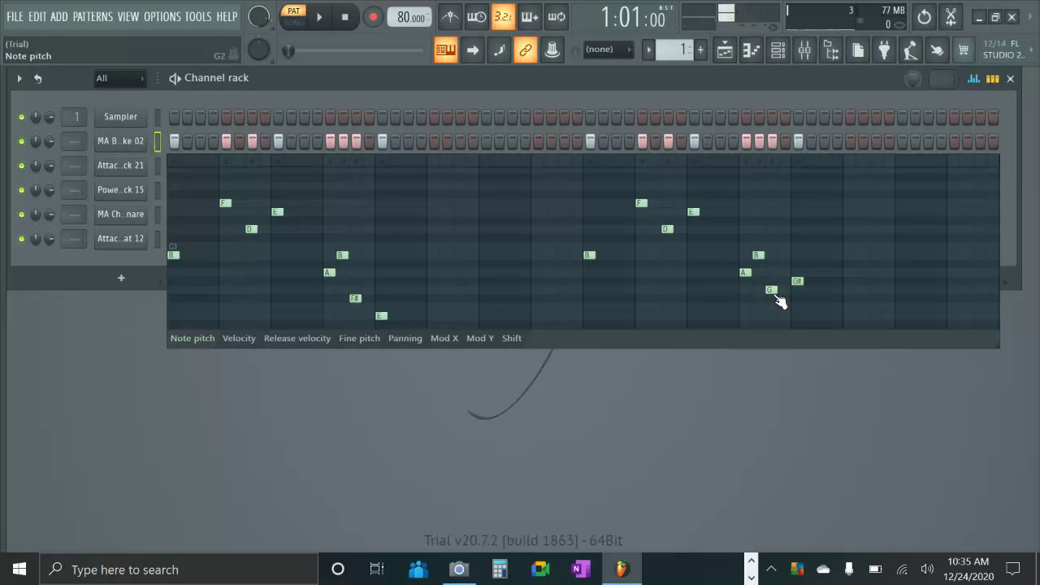
drag(805, 286, 806, 320)
key(space)
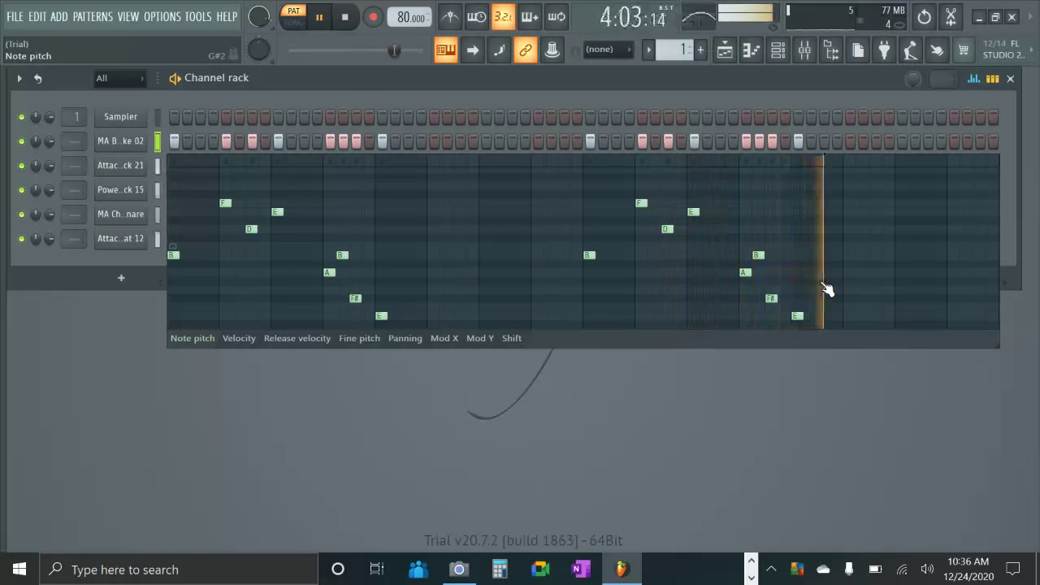
key(space)
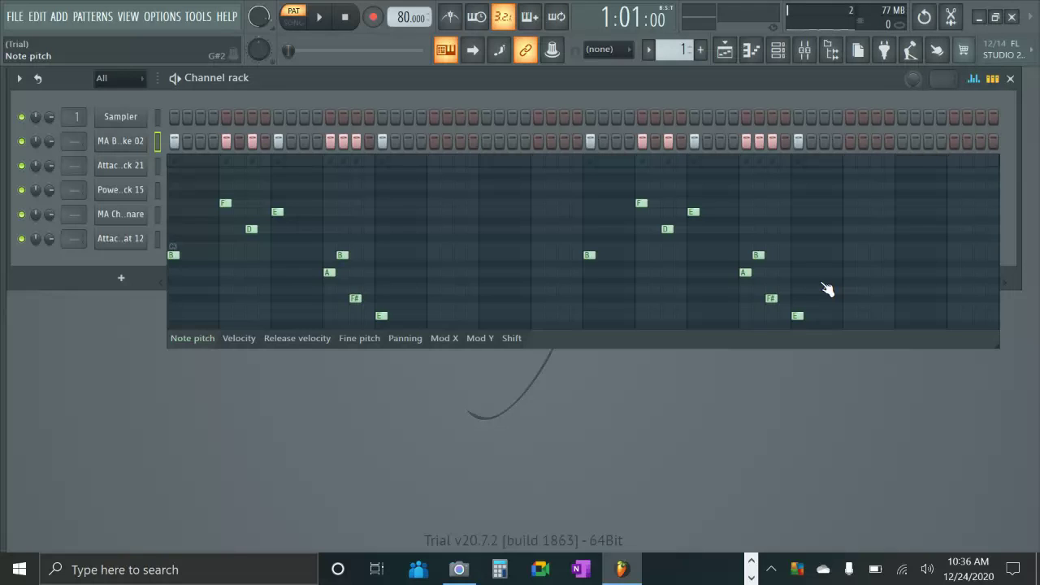
- Fill every step of bars 5 and 6 on Attac..at 12 and add MA Ch..nare hits on steps 5 and 13 of both bars
click(973, 79)
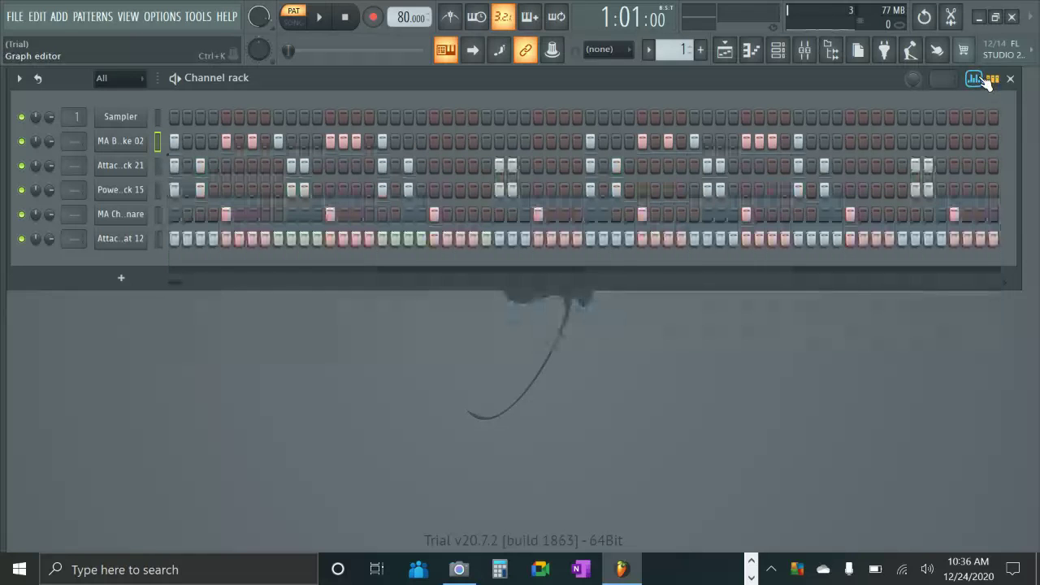
click(1006, 284)
click(1006, 285)
click(1006, 284)
click(1006, 284)
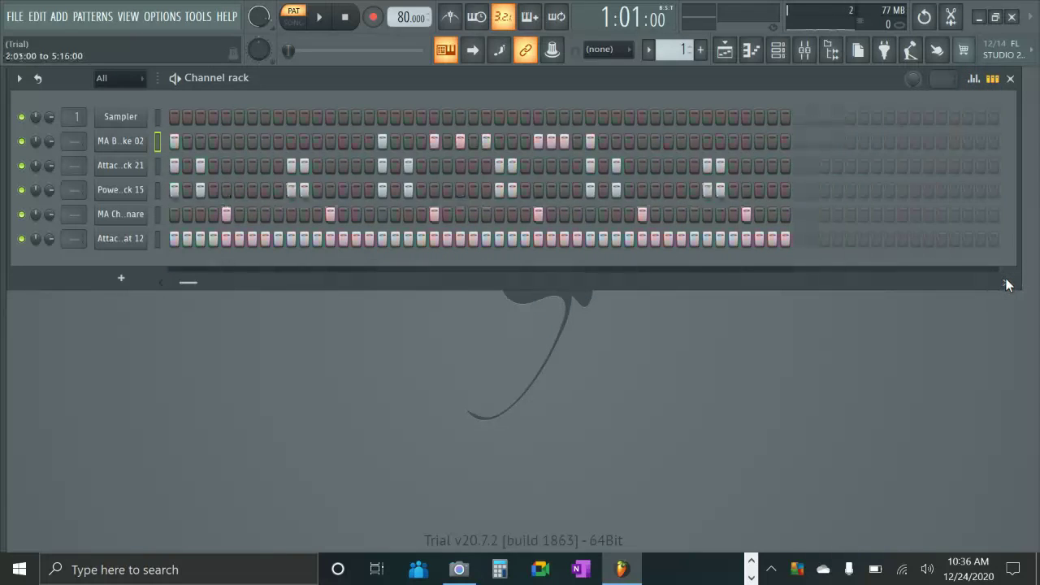
click(1006, 284)
click(1005, 284)
click(1006, 284)
click(1006, 284)
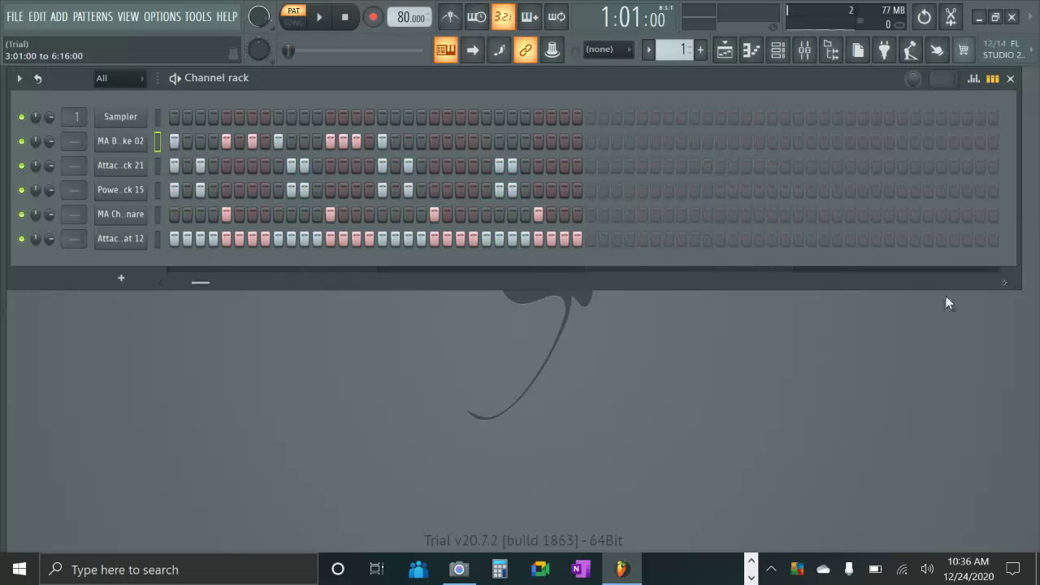
mouse_move(589, 239)
mouse_down()
mouse_move(869, 254)
mouse_move(1002, 242)
mouse_up()
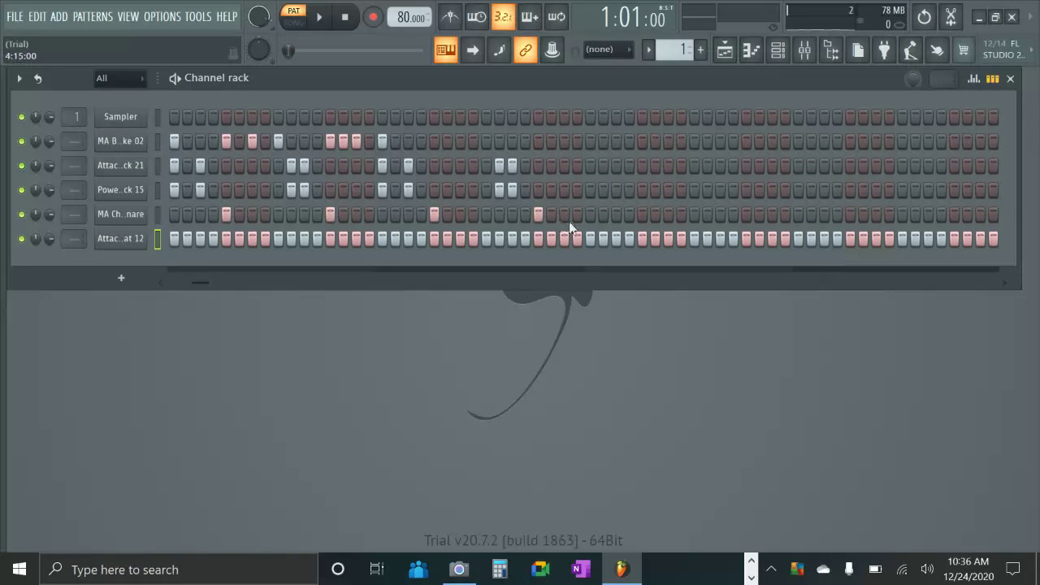
click(643, 214)
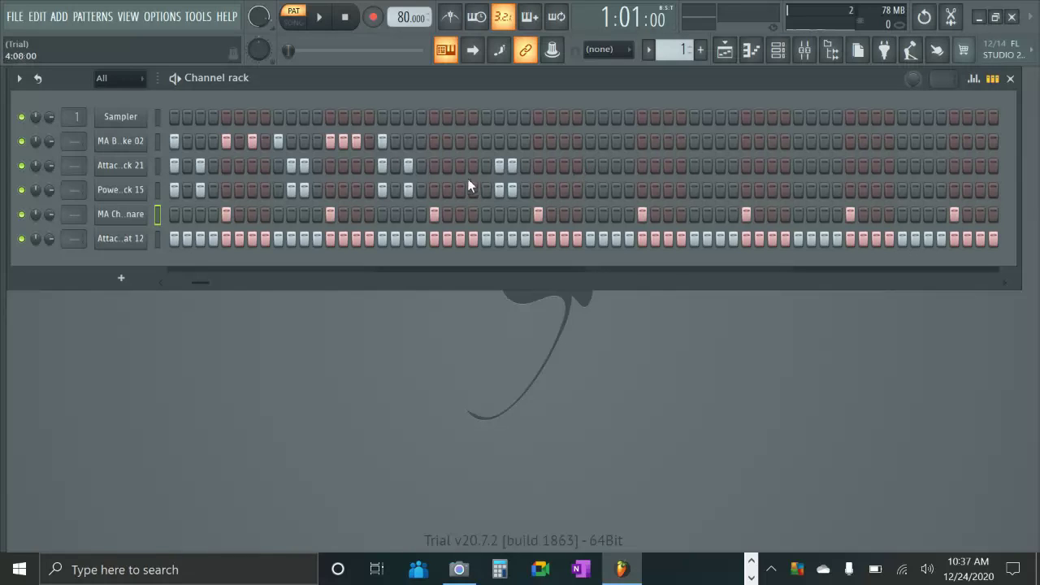
- Add Attac..ck 21 hits on steps 1, 3, 10 and 11 of bars 5 and 6 and play the pattern
click(590, 166)
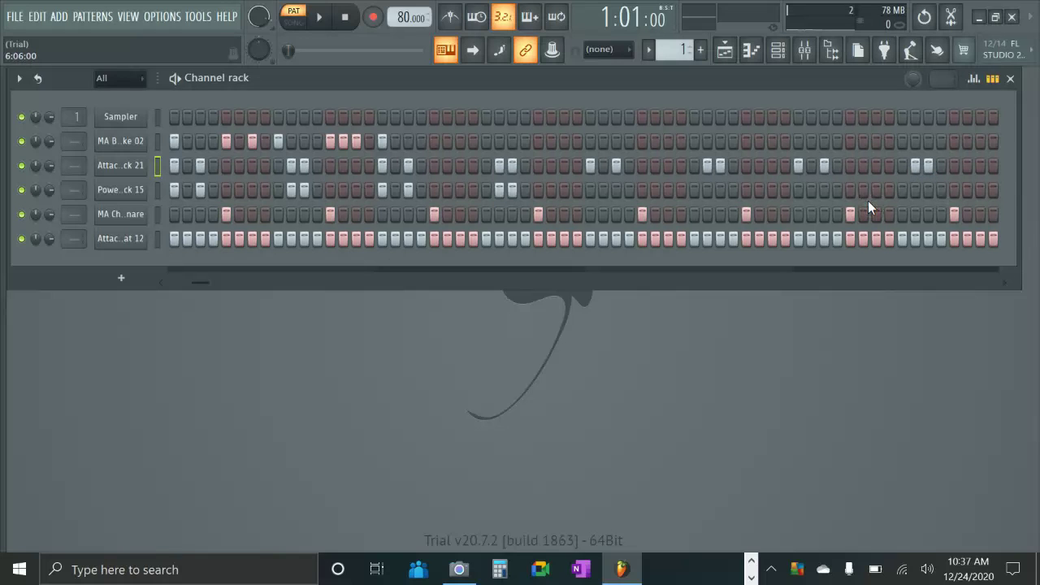
key(space)
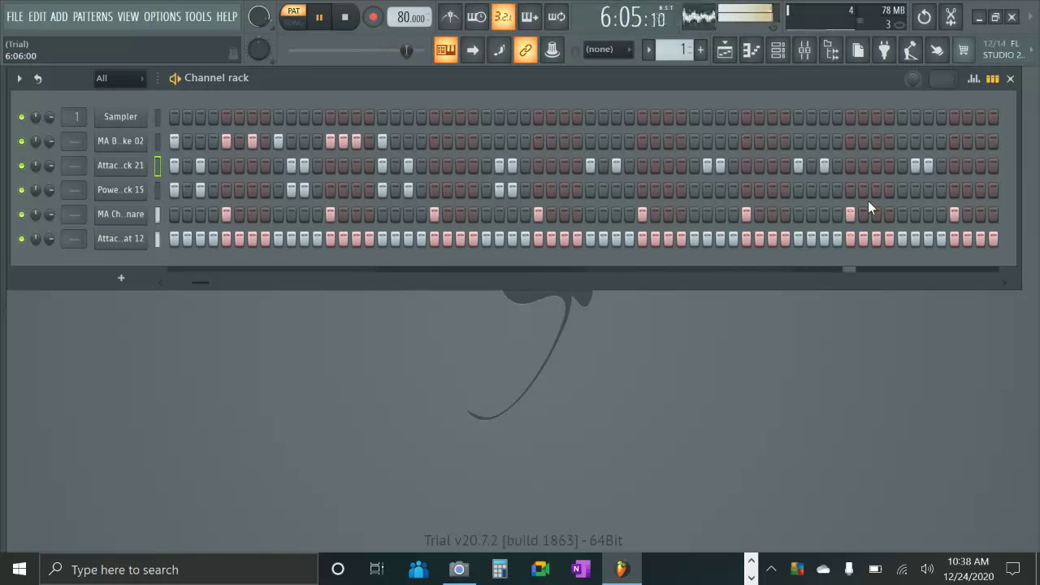
key(space)
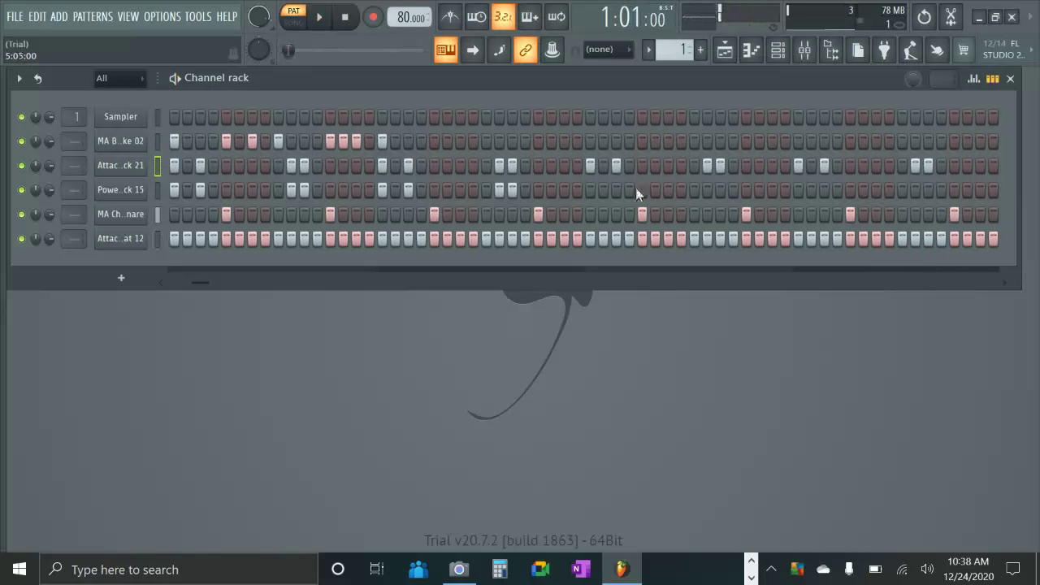
- Add Powe..ck 15 hits on steps 1, 3, 10 and 11 of bars 5 and 6
click(591, 190)
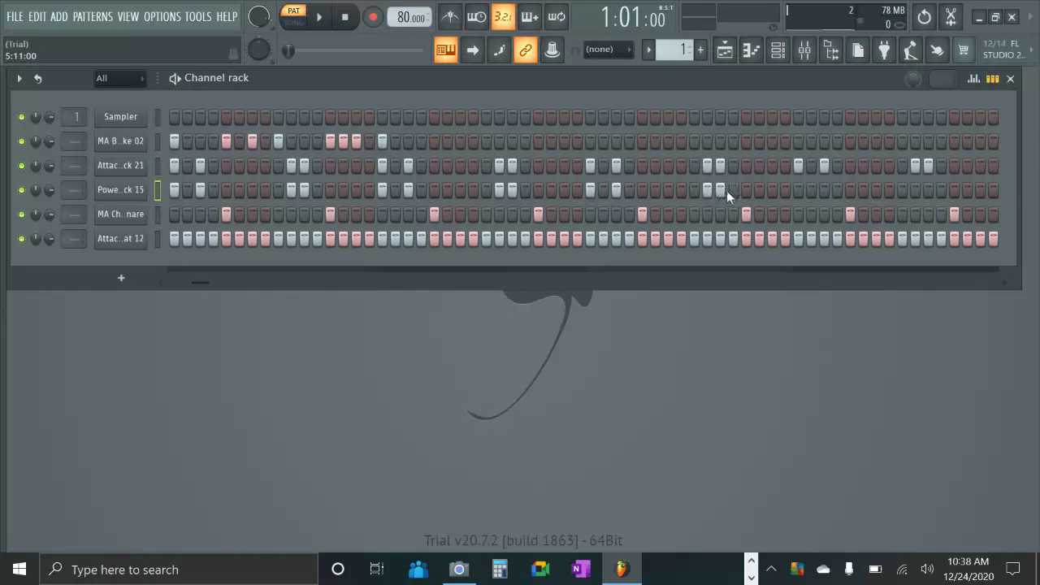
click(799, 191)
click(928, 190)
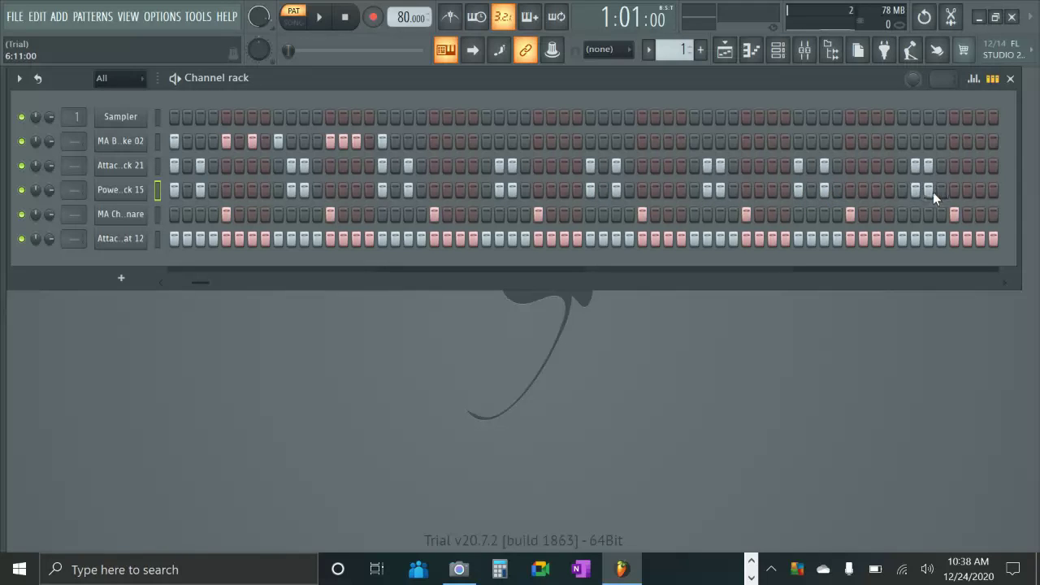
- Pitch all Powe..ck 15 hits in bars 5 and 6 down to E4 and raise the system volume
click(972, 78)
drag(590, 262, 599, 337)
key(XF86AudioRaiseVolume)
key(XF86AudioRaiseVolume)
key(XF86AudioRaiseVolume)
key(XF86AudioRaiseVolume)
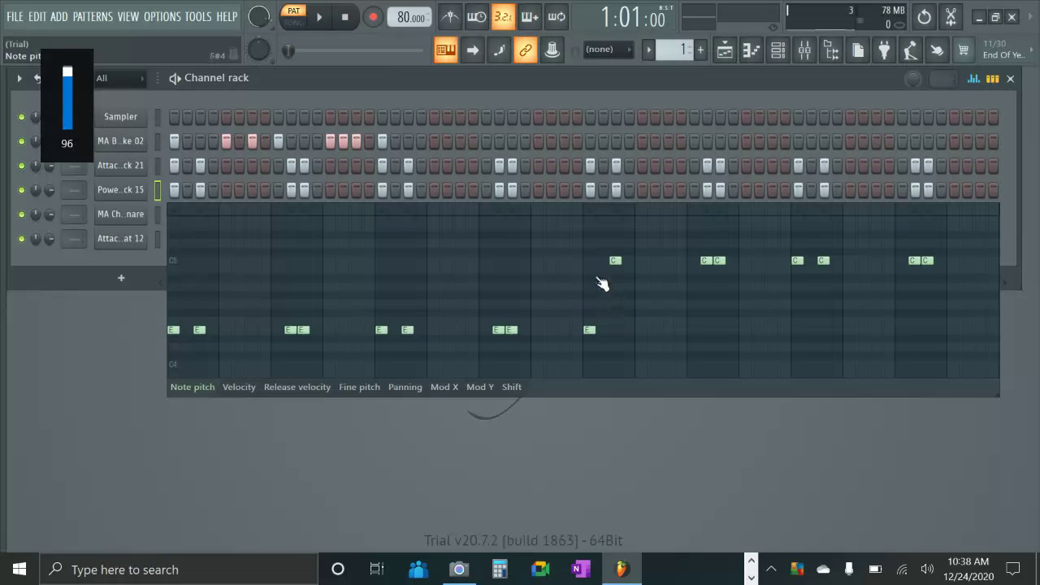
drag(618, 263, 626, 336)
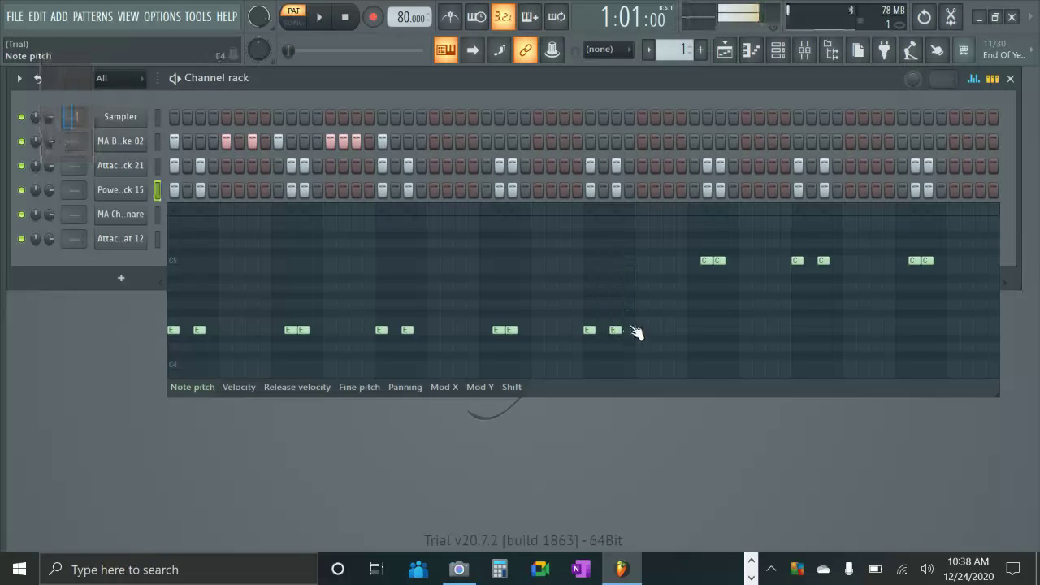
mouse_move(706, 261)
mouse_down()
mouse_move(701, 335)
mouse_move(707, 326)
mouse_up()
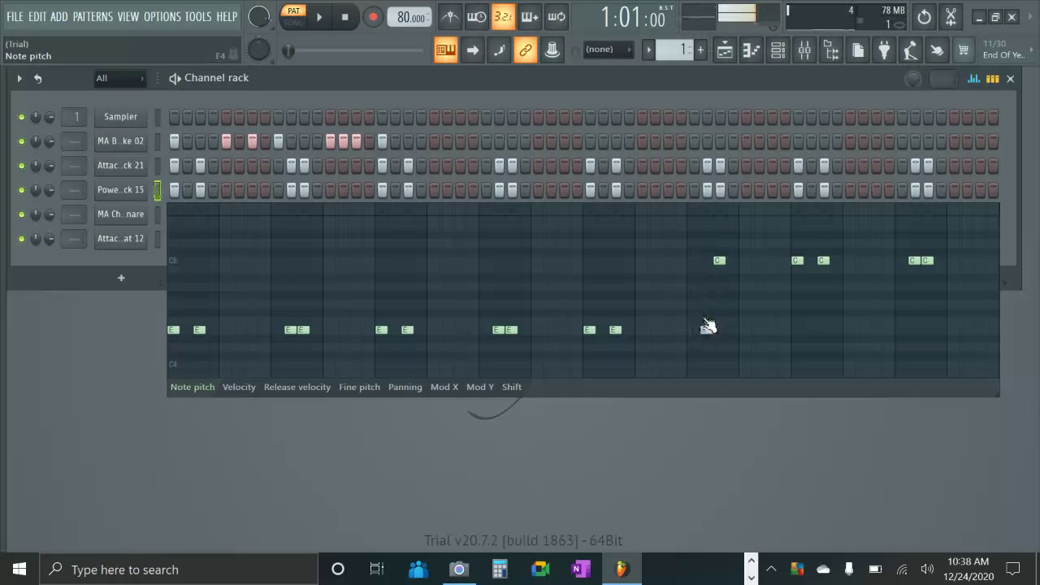
mouse_move(720, 262)
mouse_down()
mouse_move(720, 337)
mouse_move(724, 327)
mouse_up()
click(725, 332)
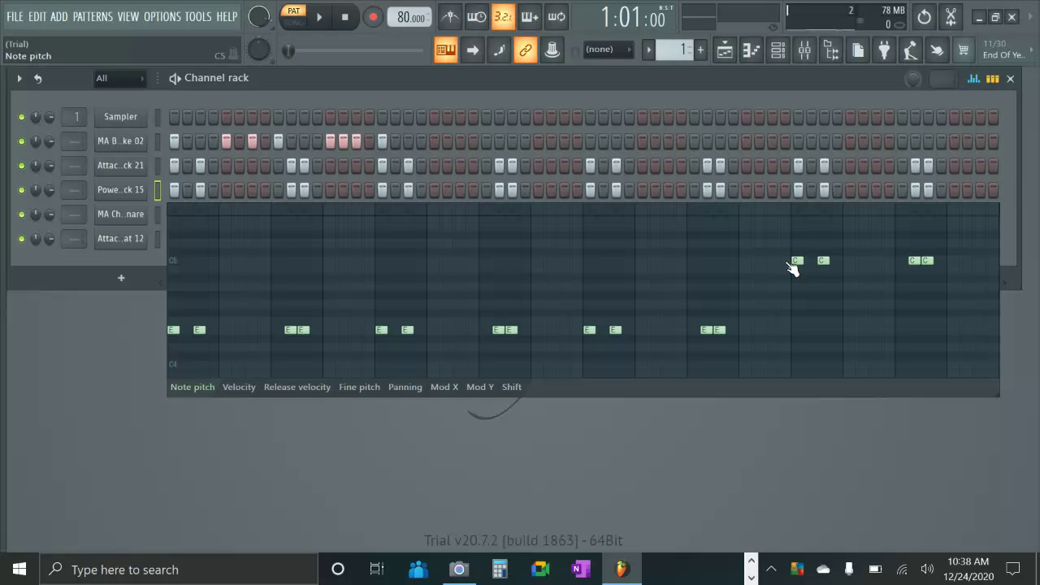
drag(799, 268, 815, 342)
drag(830, 264, 839, 338)
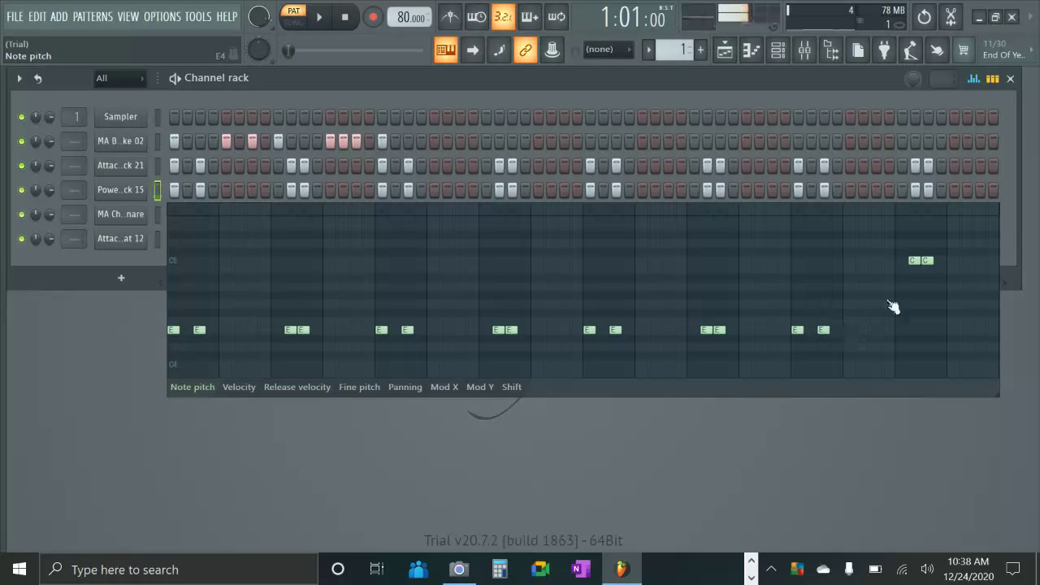
mouse_move(919, 274)
mouse_down()
mouse_move(929, 284)
mouse_move(925, 345)
mouse_move(924, 333)
mouse_up()
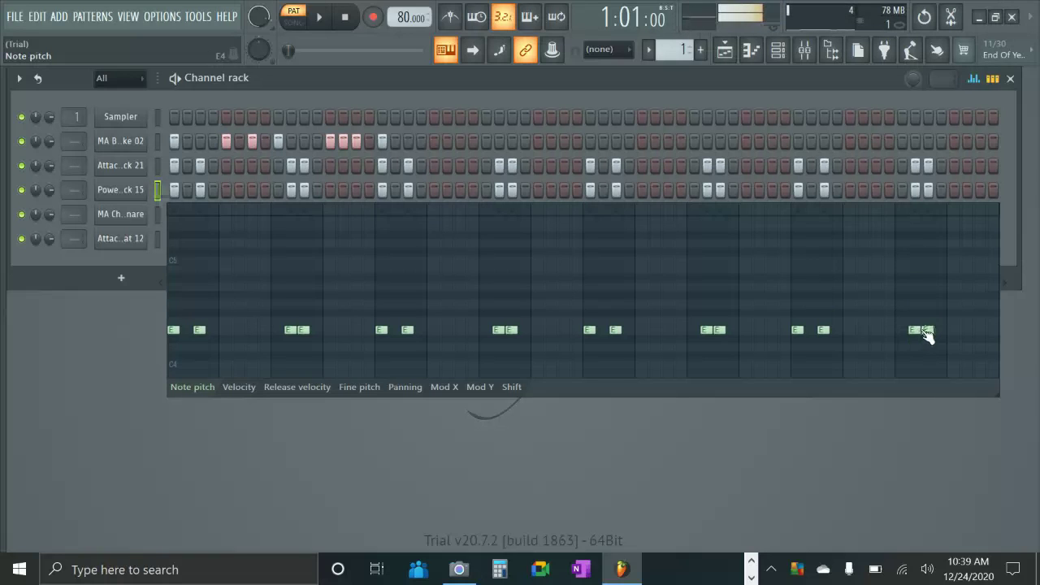
click(972, 79)
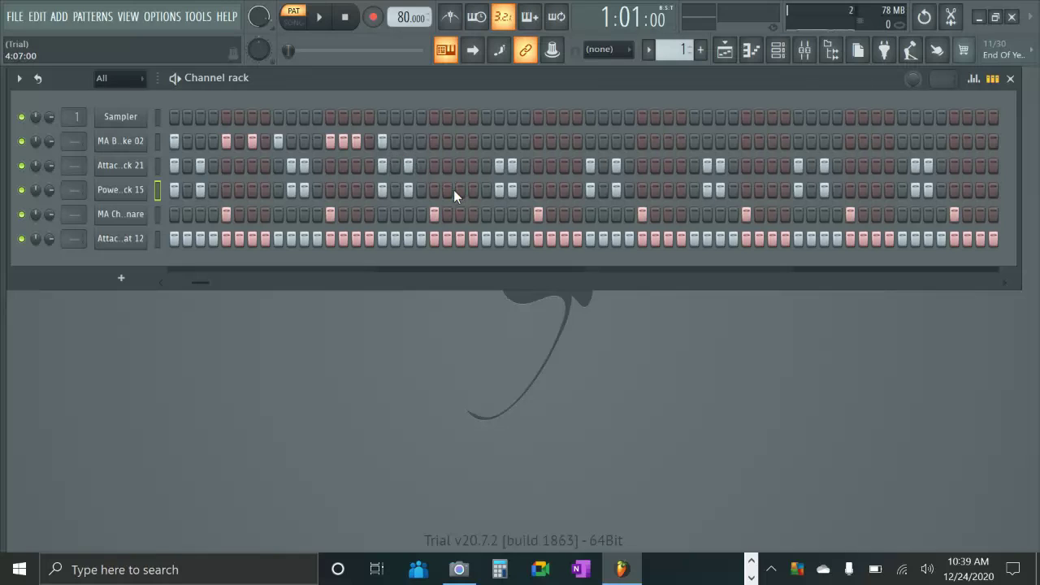
- Add MA B..ke 02 hits on steps 1, 5, 7, 9, 13, 14 and 15 of bar 5 and step 1 of bar 6
click(590, 141)
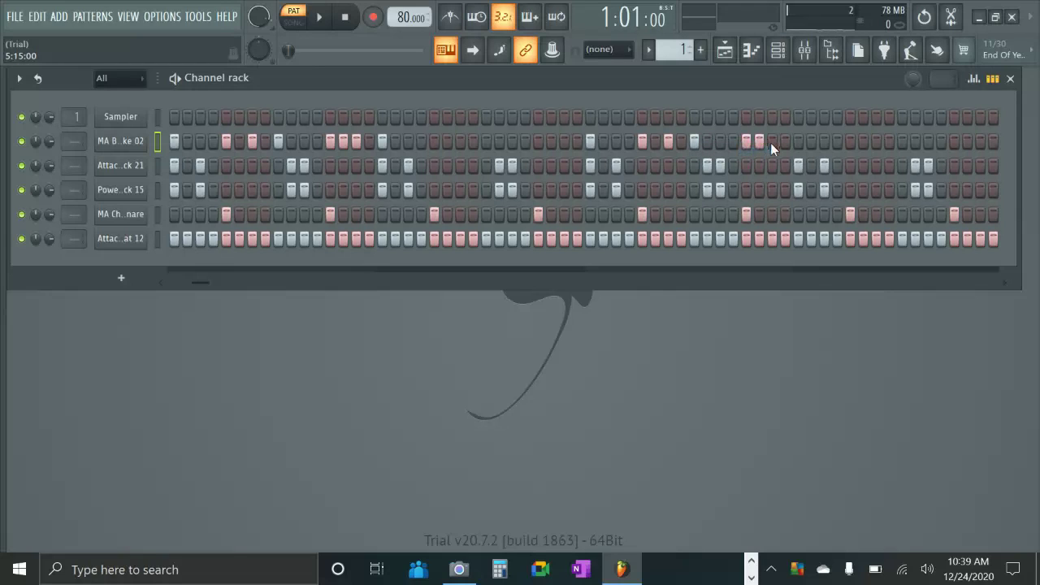
click(798, 143)
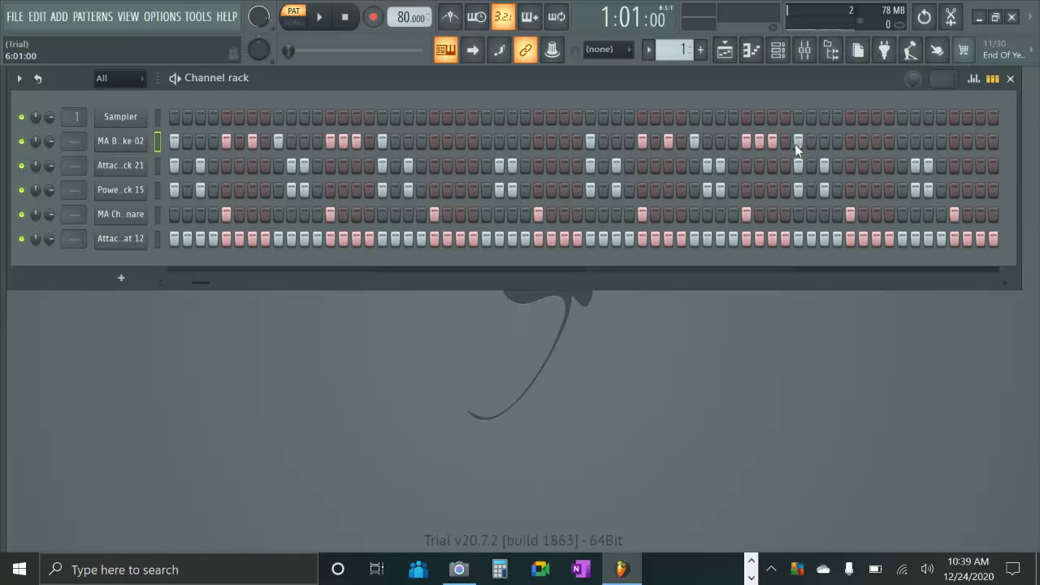
- Pitch the MA B..ke 02 hits in bars 5 and 6 to B2, F3, D3, E3, A2, B2, F#2 and E2 in order
click(974, 79)
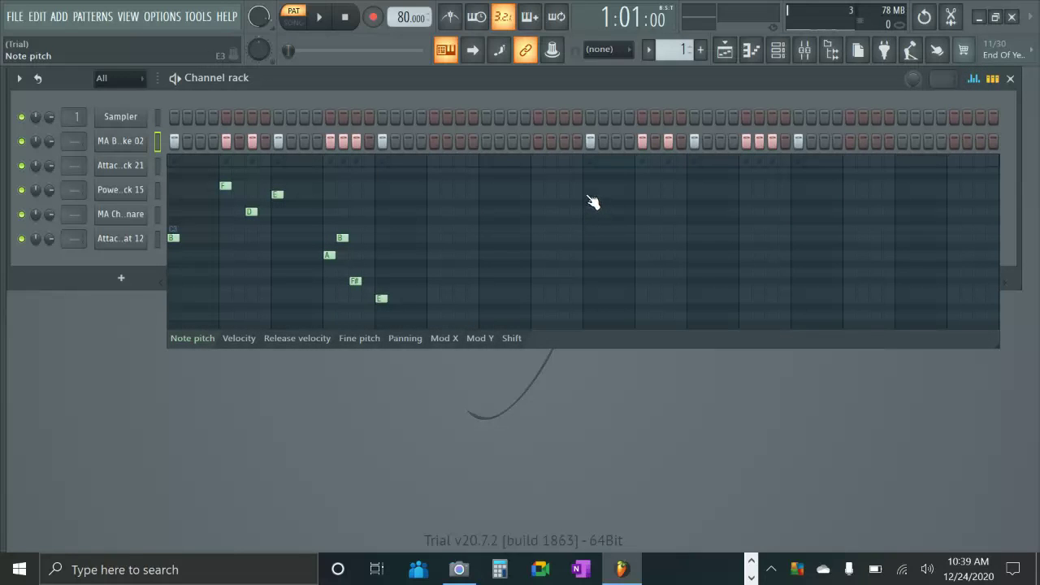
drag(596, 203, 598, 241)
click(642, 203)
drag(642, 207, 641, 234)
drag(642, 233, 648, 195)
drag(673, 197, 677, 221)
click(693, 195)
mouse_move(747, 211)
mouse_down()
mouse_move(771, 225)
mouse_move(755, 255)
mouse_move(769, 257)
mouse_move(772, 235)
mouse_move(780, 288)
mouse_move(805, 274)
mouse_move(811, 304)
mouse_up()
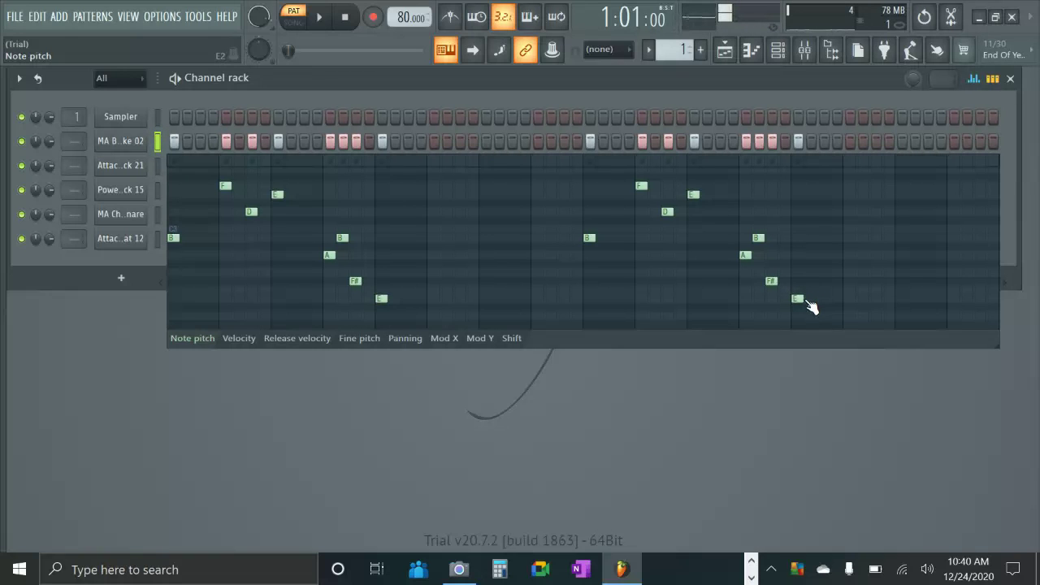
click(972, 80)
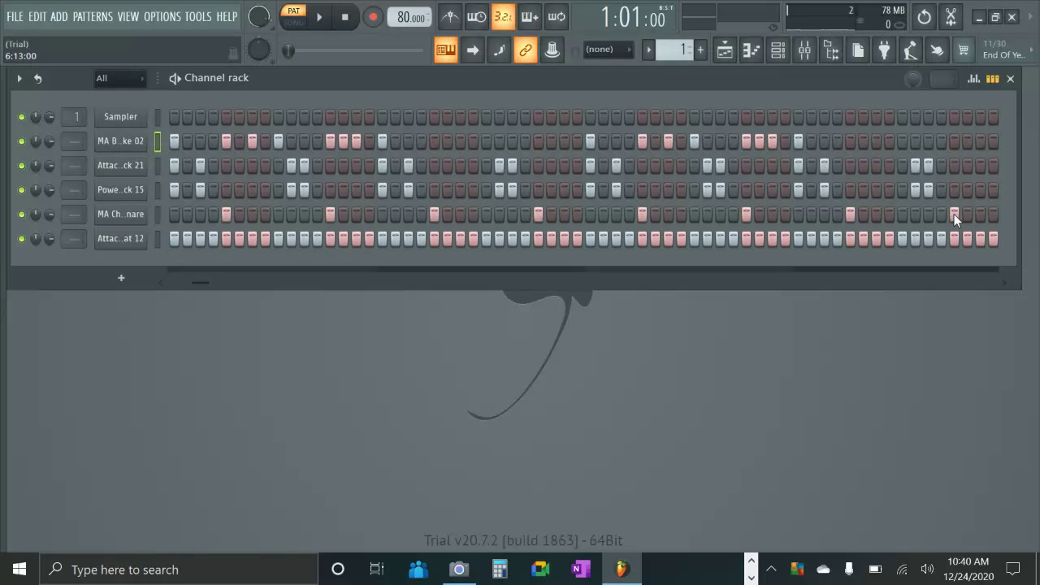
- Play the pattern and review the MA B..ke 02 note pitches across bars 3 to 6
key(space)
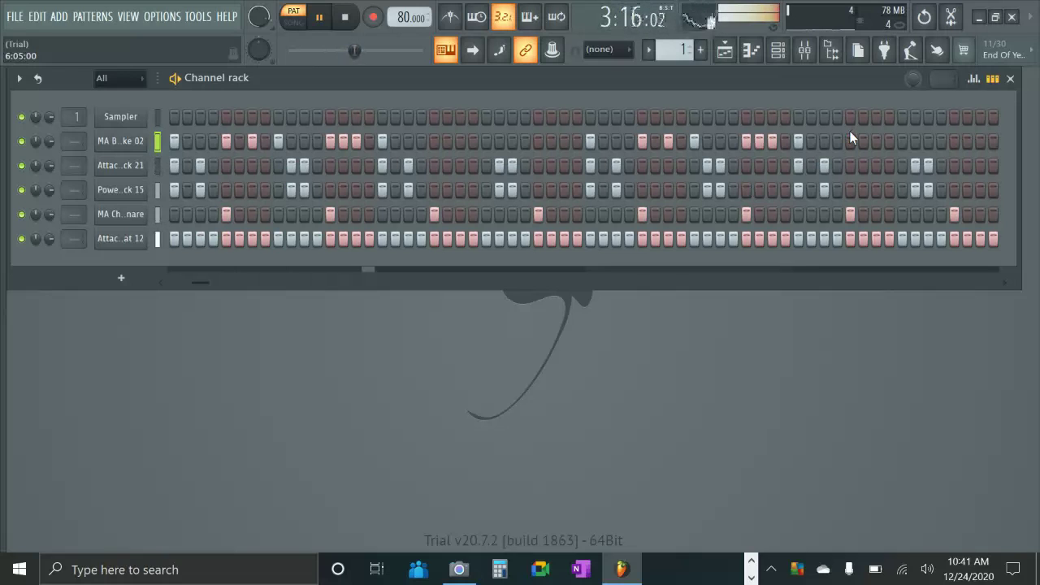
key(space)
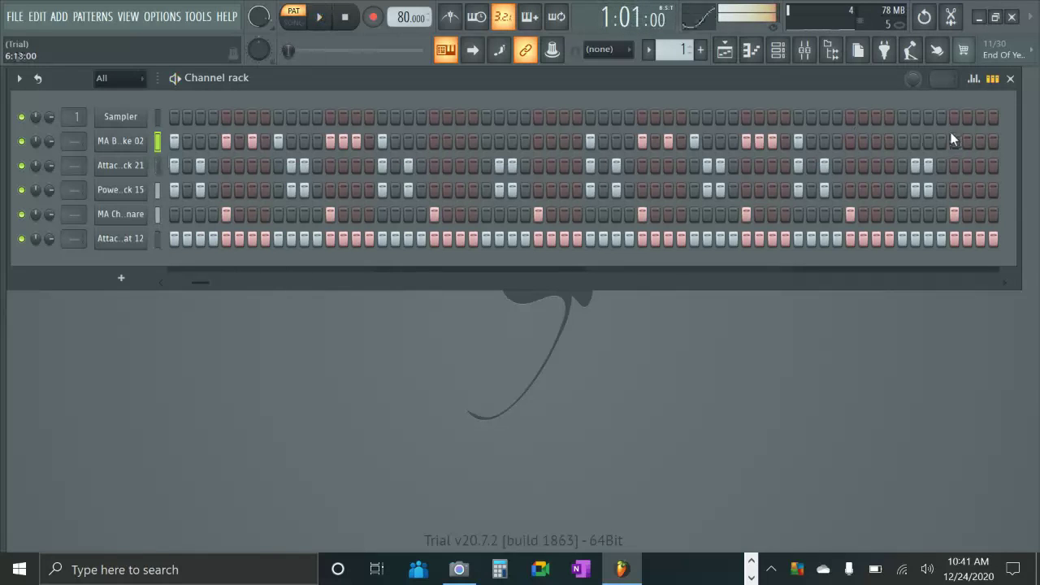
click(972, 78)
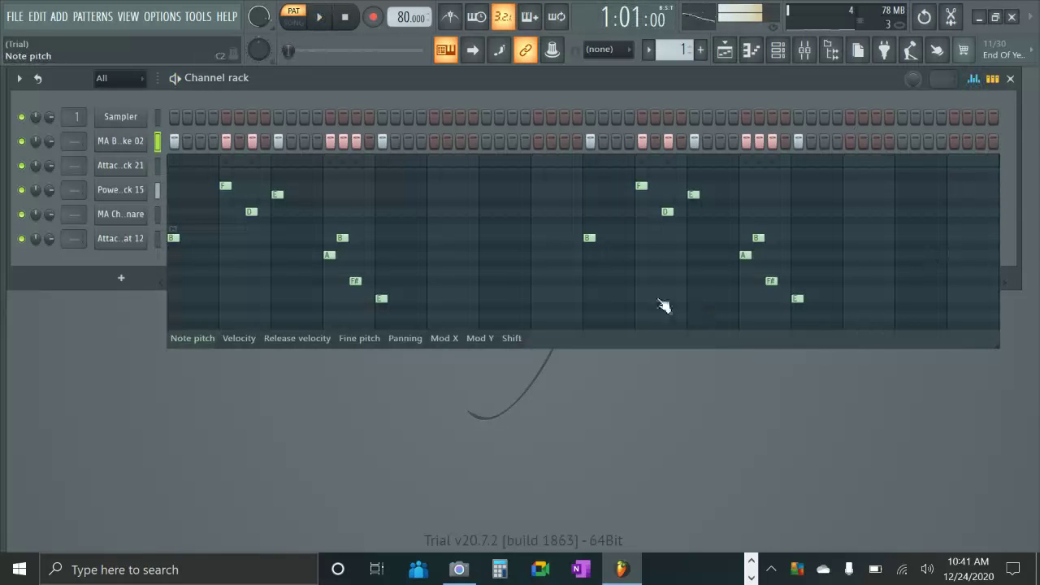
click(973, 78)
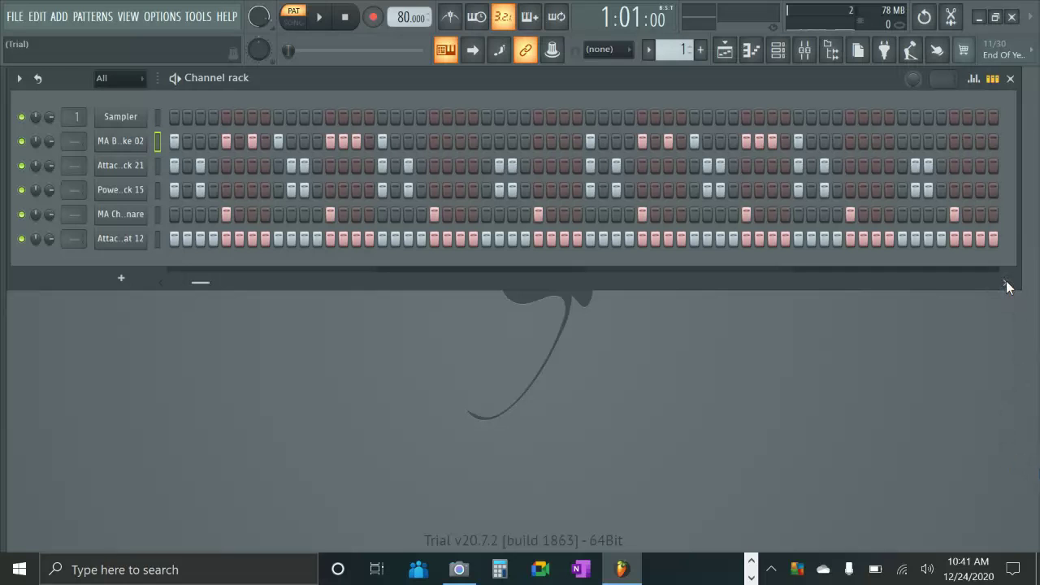
- Fill every step of bars 7 and 8 on the Attac..at 12 channel
scroll(1006, 287, down, 6)
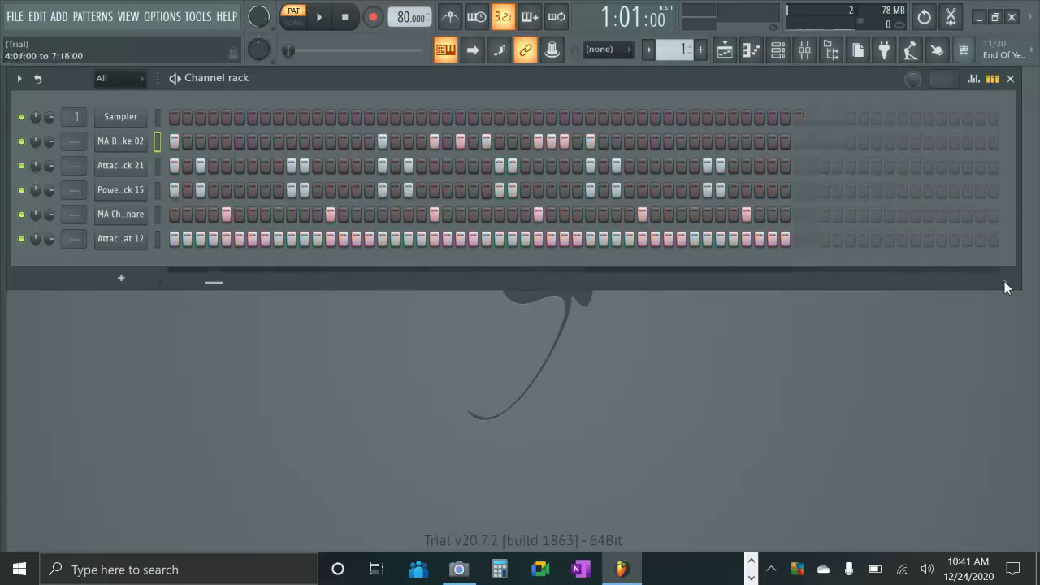
scroll(1006, 287, down, 3)
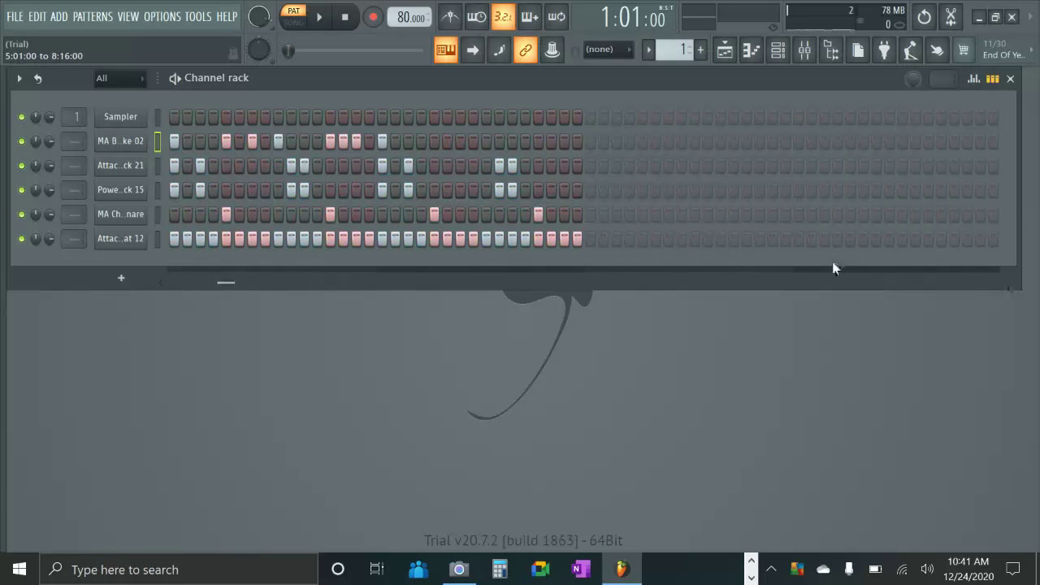
drag(590, 238, 952, 241)
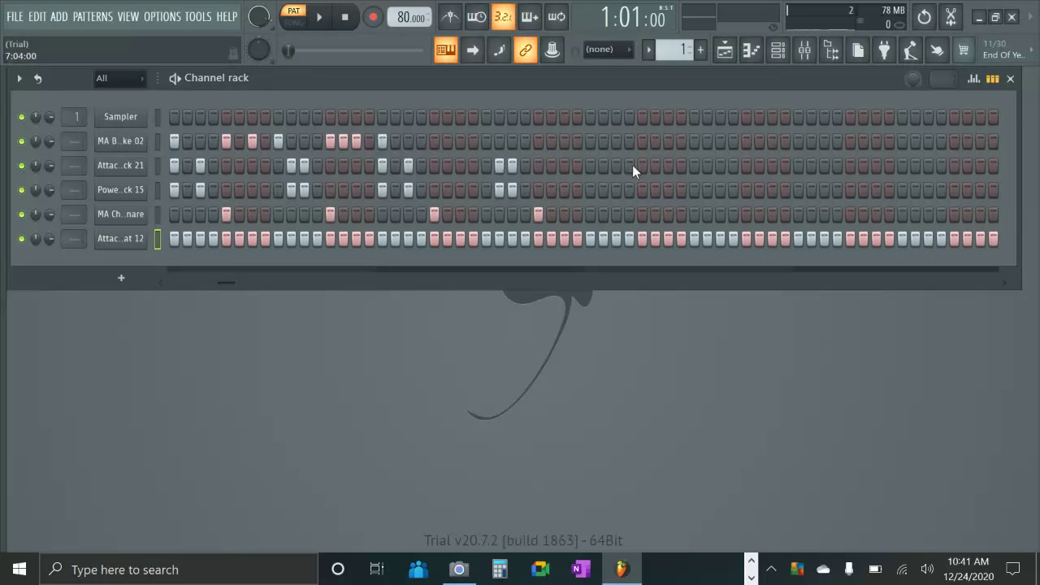
- Add MA Ch..nare hits on steps 5 and 13 and Attac..ck 21 hits on steps 1, 3, 10 and 11 of bars 7 and 8
click(643, 215)
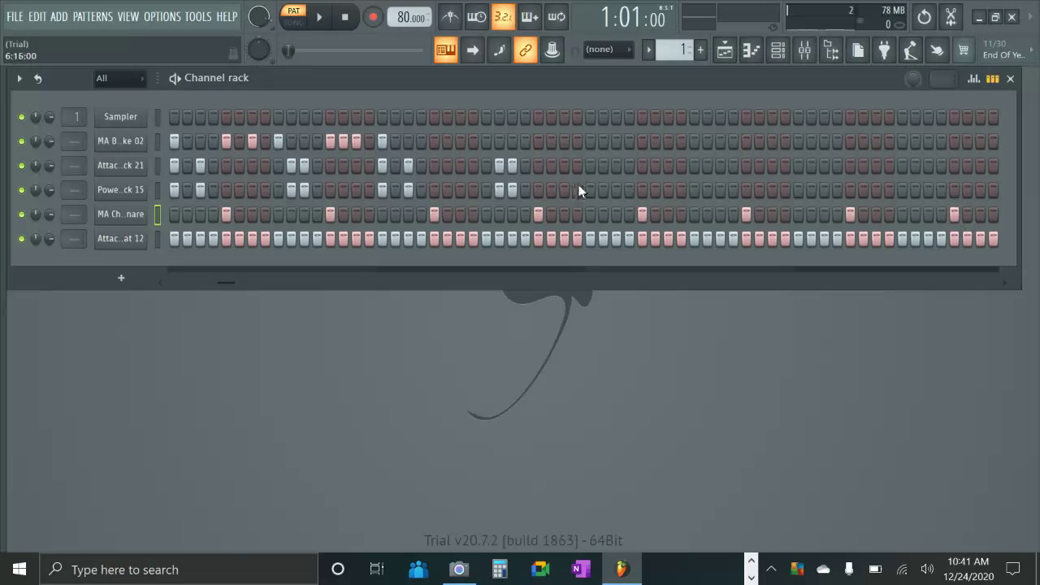
click(592, 165)
click(618, 166)
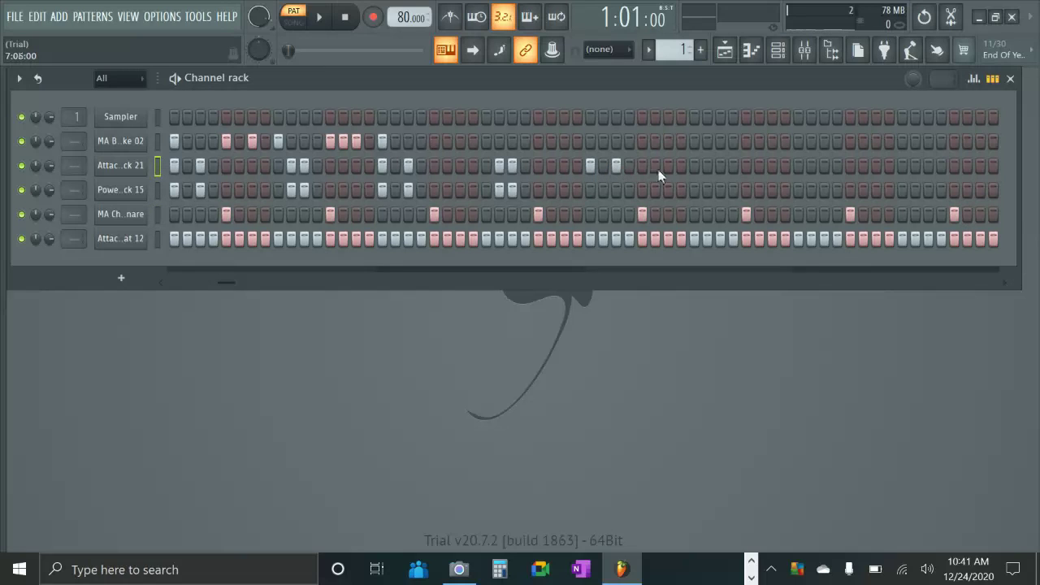
click(705, 166)
click(720, 166)
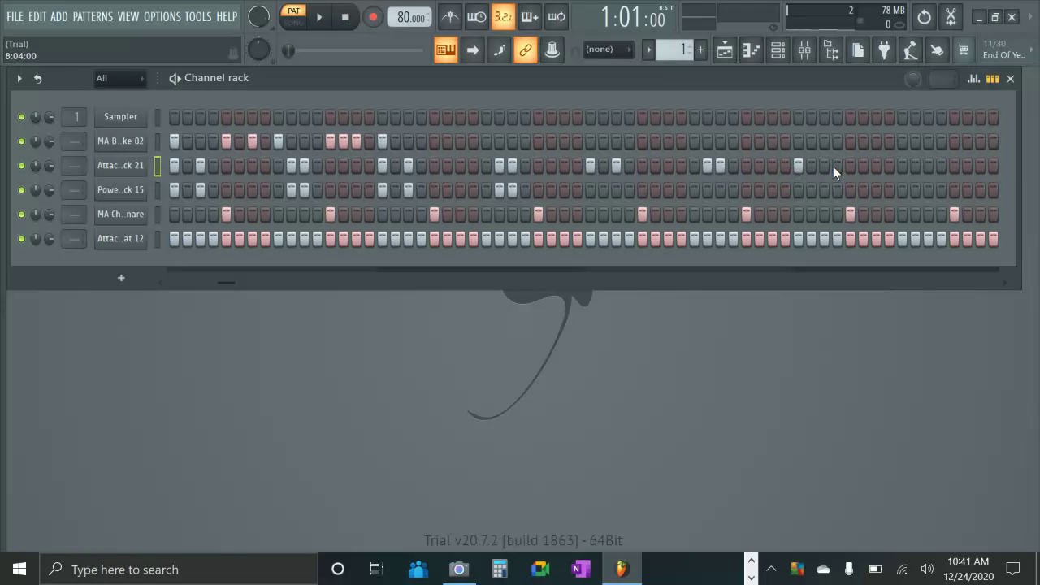
click(915, 165)
click(928, 166)
- Add Powe..ck 15 hits on steps 1, 3, 10 and 11 of bars 7 and 8
click(591, 190)
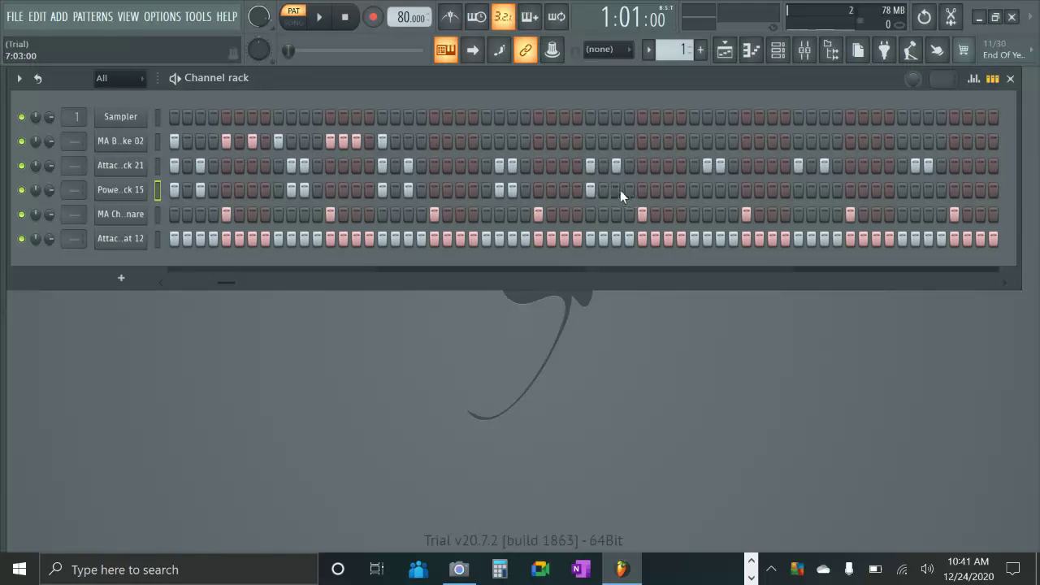
click(707, 190)
click(720, 189)
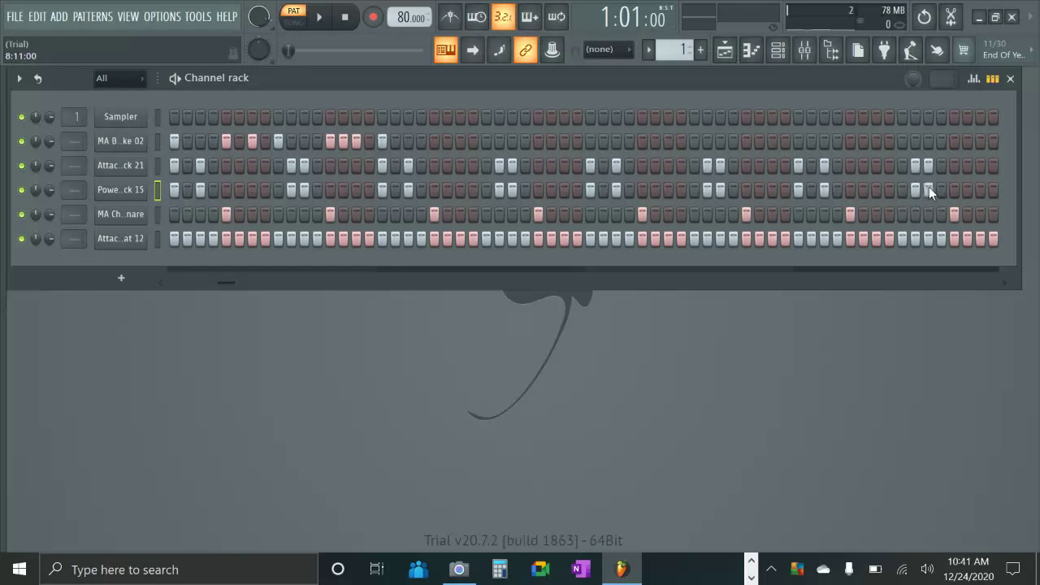
- Pitch all the Powe..ck 15 hits in bars 7 and 8 to E4
click(973, 78)
drag(587, 286, 594, 333)
drag(622, 272, 615, 333)
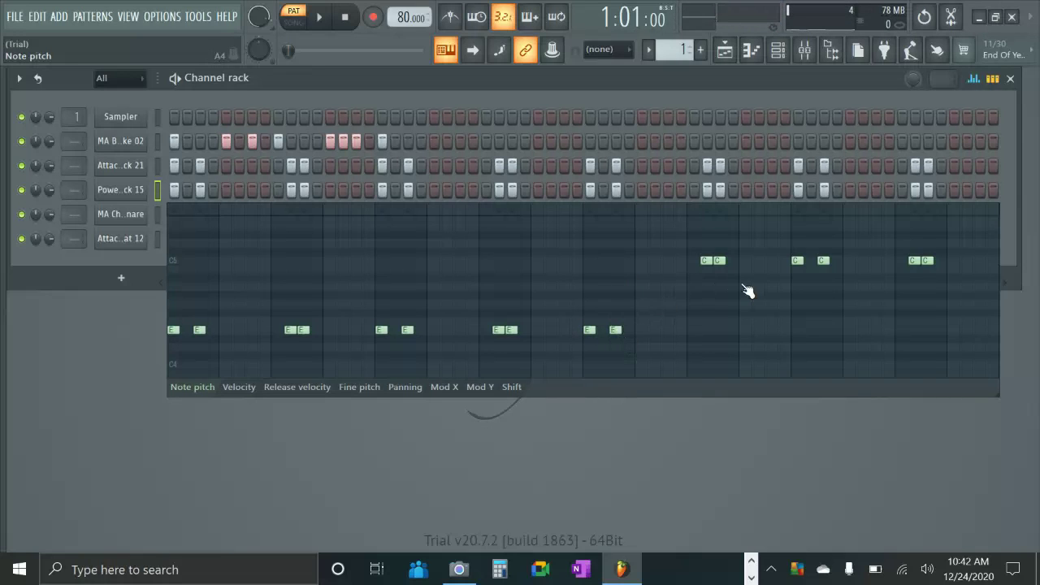
drag(718, 278, 724, 343)
mouse_move(914, 281)
mouse_down()
mouse_move(926, 294)
mouse_move(924, 332)
mouse_up()
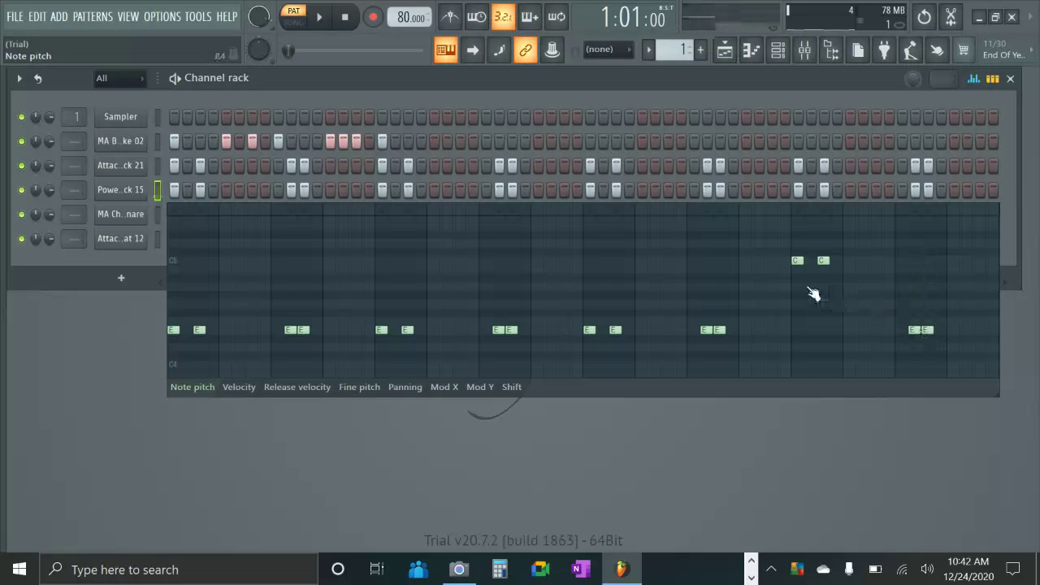
drag(802, 286, 805, 332)
drag(826, 264, 827, 331)
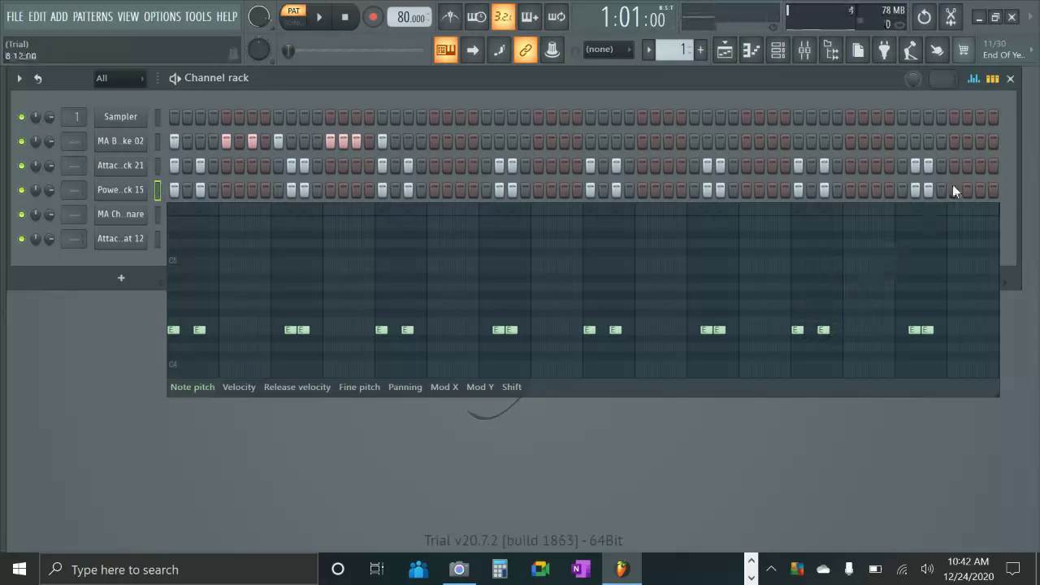
click(974, 78)
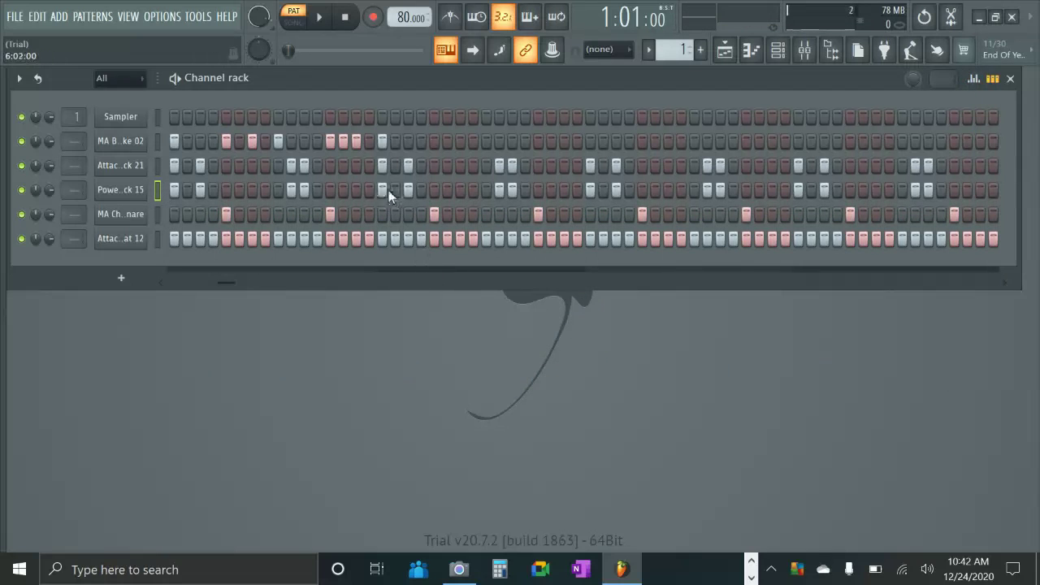
- Add MA B..ke 02 hits on bar 7's steps 1, 5, 7, 9, 13–15 and bar 8's step 1, pitched B2, F3, D3, E3, A2, B2, F#2, E2
click(590, 141)
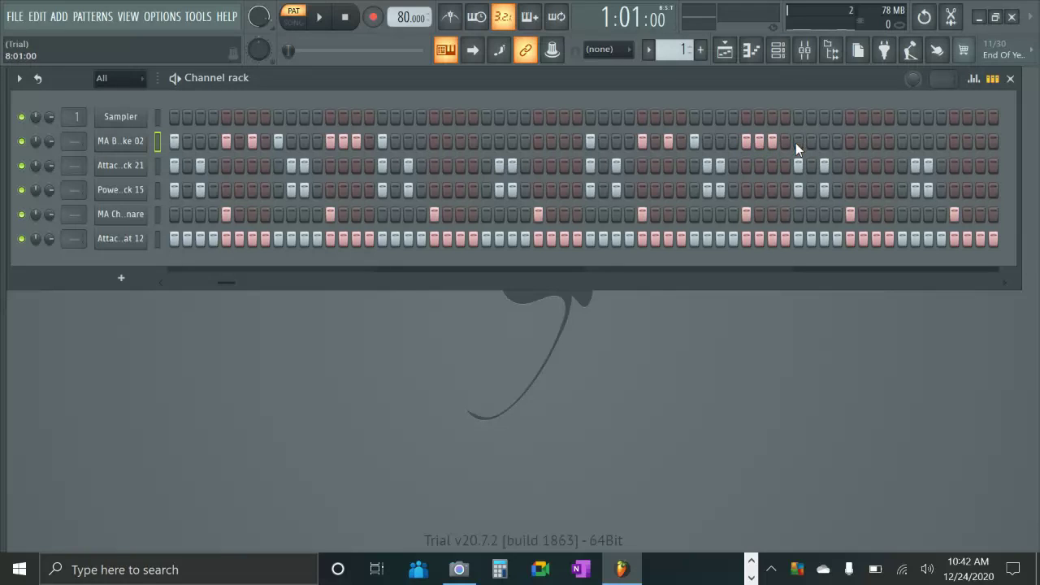
click(973, 78)
drag(592, 204, 607, 244)
mouse_move(638, 196)
mouse_down()
mouse_move(673, 197)
mouse_move(672, 216)
mouse_move(702, 199)
mouse_move(757, 199)
mouse_move(774, 299)
mouse_up()
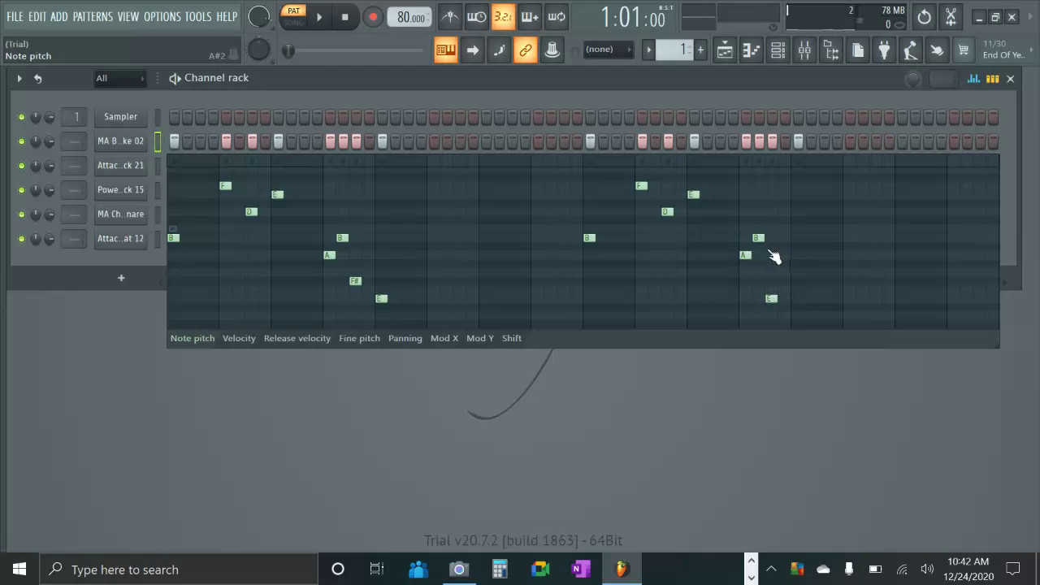
drag(773, 303, 777, 294)
drag(772, 290, 774, 281)
drag(800, 219, 801, 299)
click(972, 81)
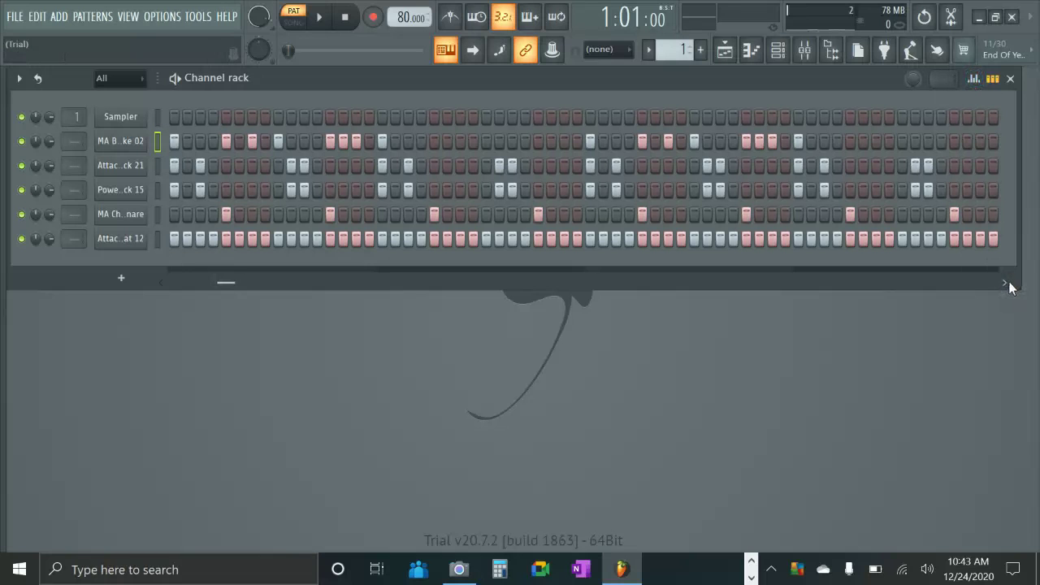
- Extend the Attac..at 12, MA Ch..nare and Attac..ck 21 patterns of bars 7 and 8 across bars 9 and 10
scroll(1004, 285, down, 4)
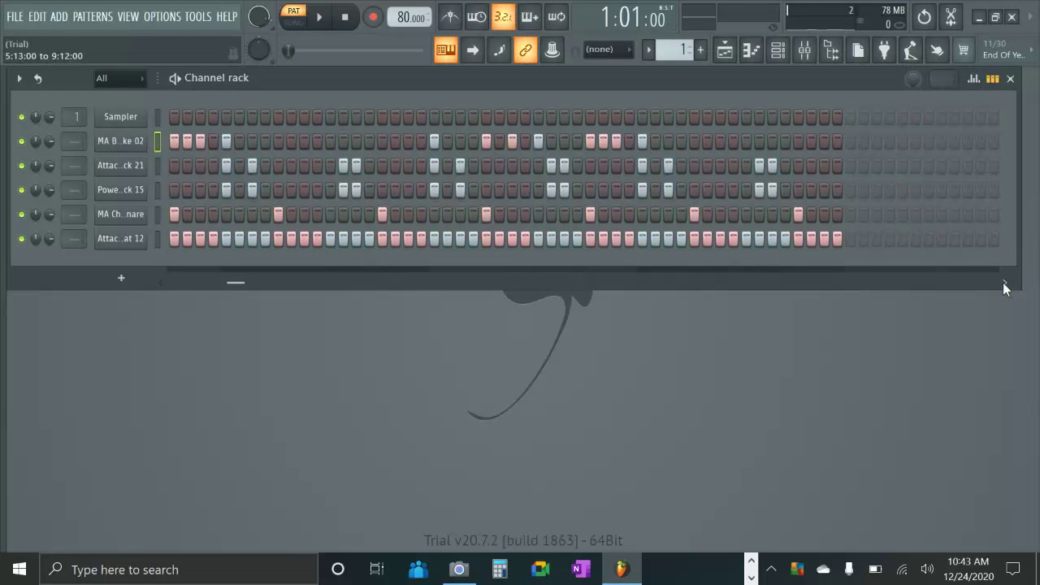
scroll(1003, 281, down, 2)
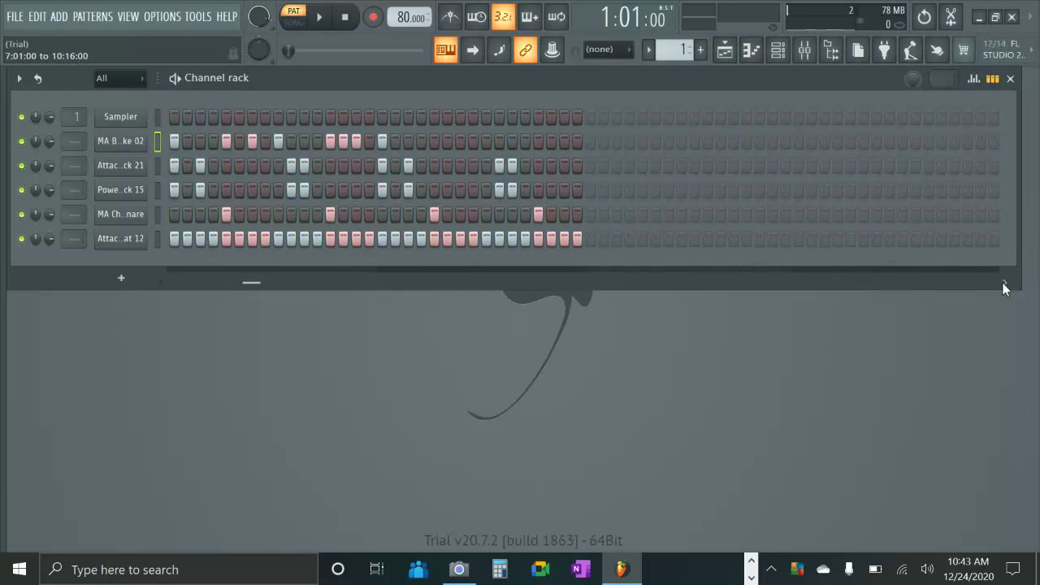
drag(589, 240, 955, 240)
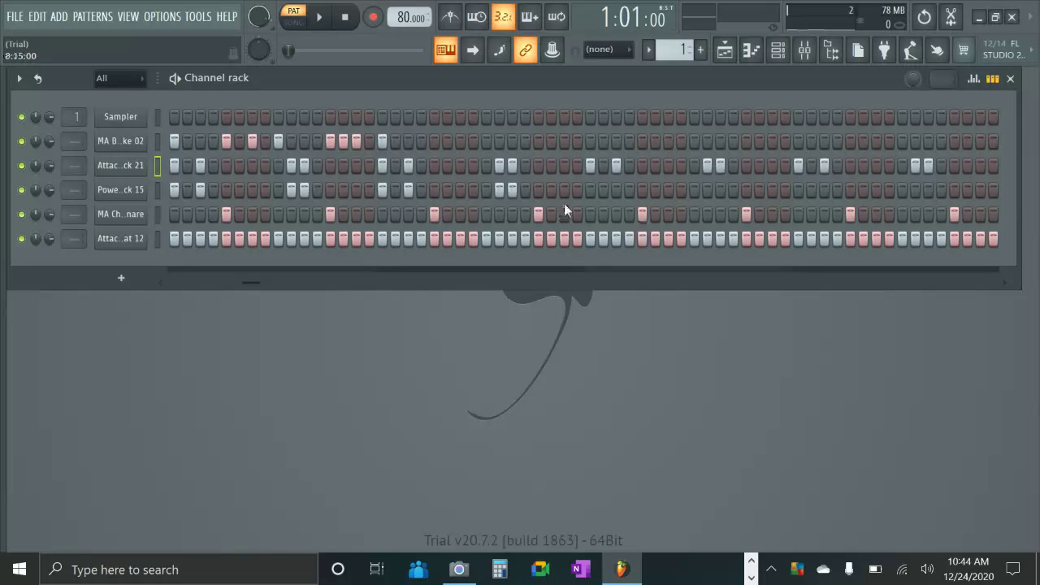
- Add Powe..ck 15 hits on steps 1, 3, 10 and 11 of bars 9 and 10
click(617, 186)
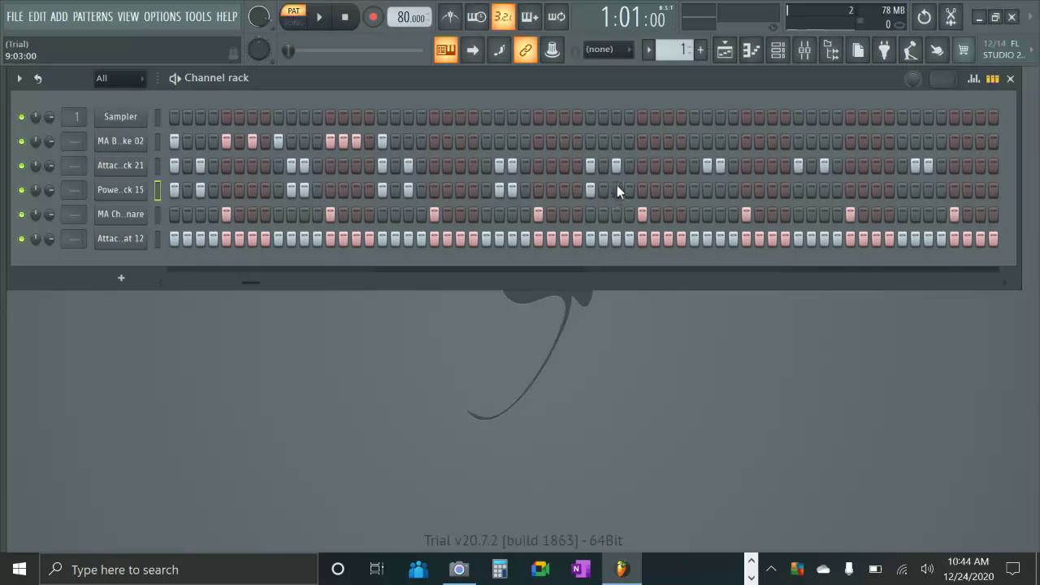
click(721, 191)
click(824, 188)
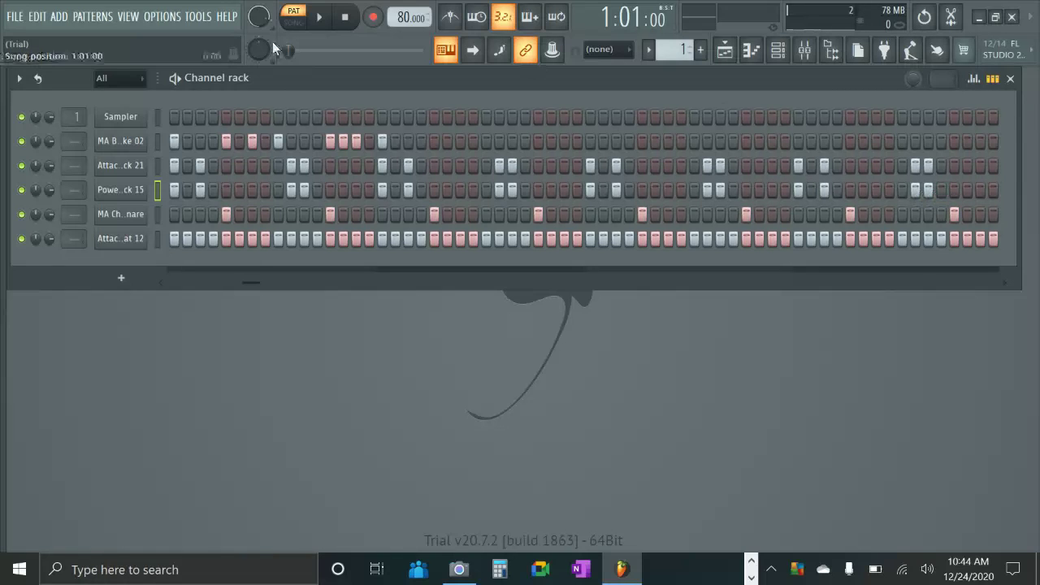
- Assign the MA B..ke 02 channel to a free mixer track
click(157, 140)
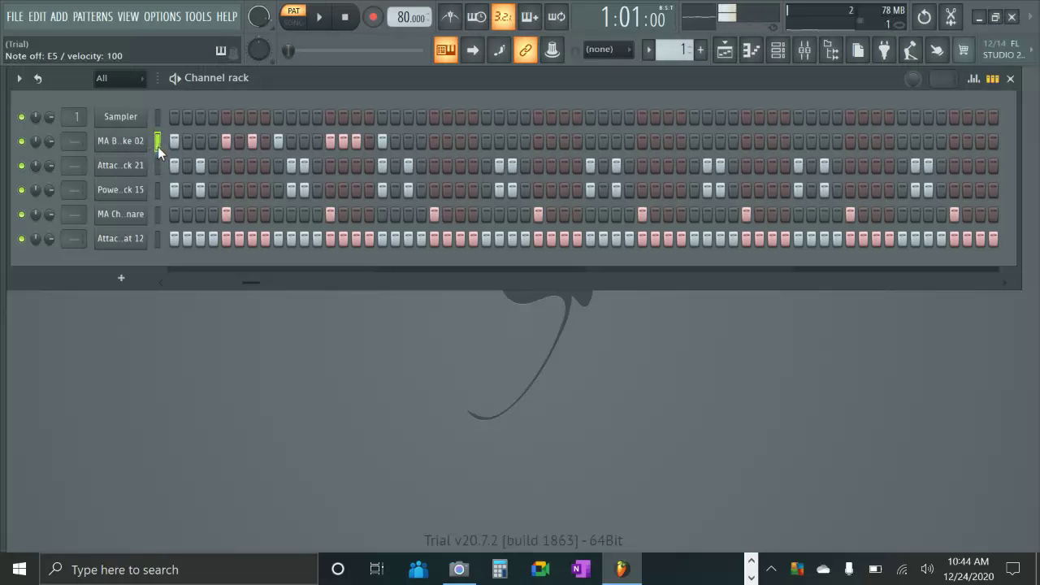
click(18, 79)
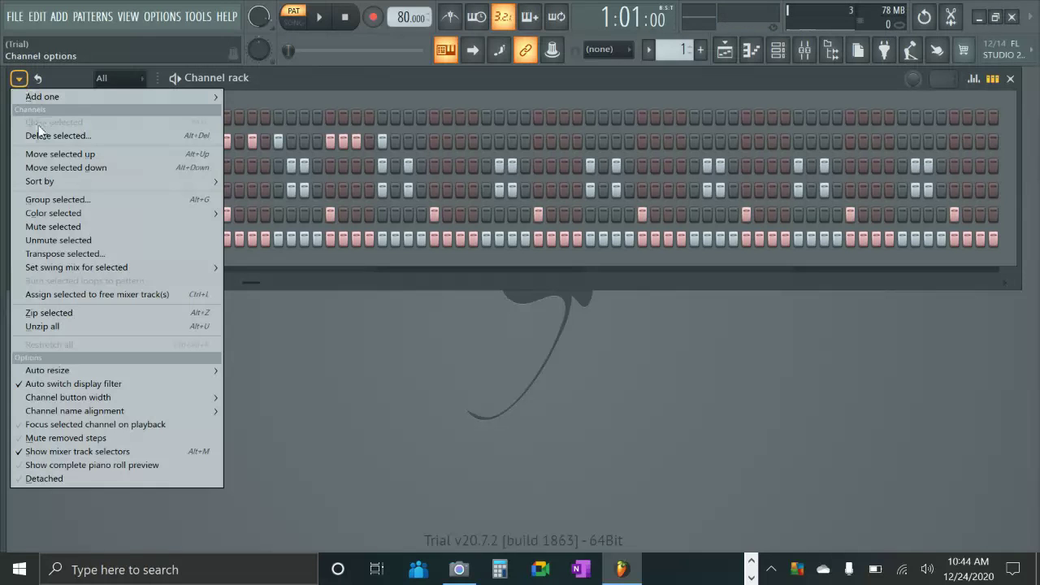
click(130, 294)
click(36, 477)
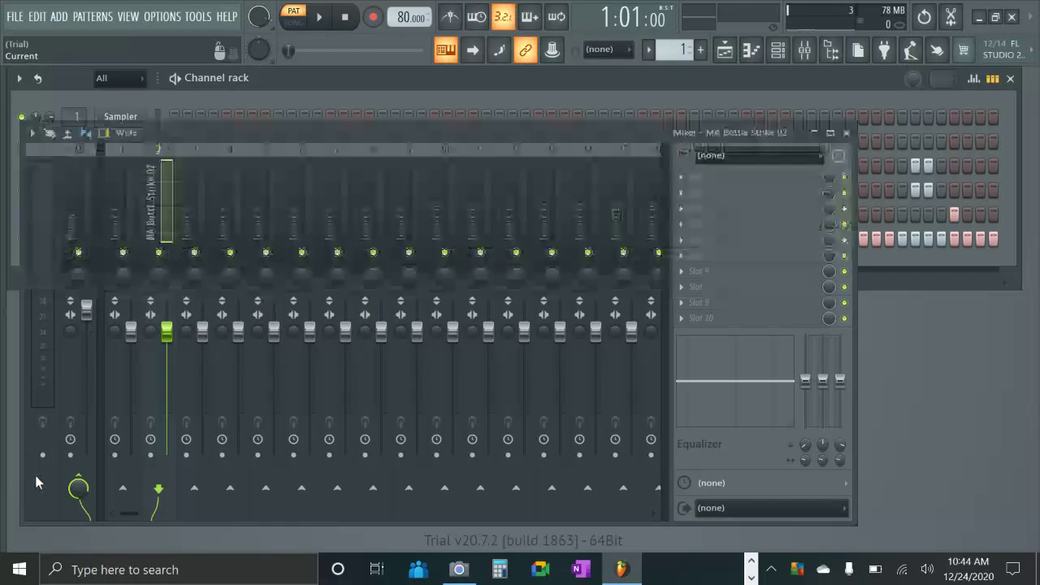
- Load Fruity Reeverb 2 into slot 1 of the MA Bottle Strike 02 mixer track and set its decay time to 2.0 sec
click(720, 189)
click(484, 189)
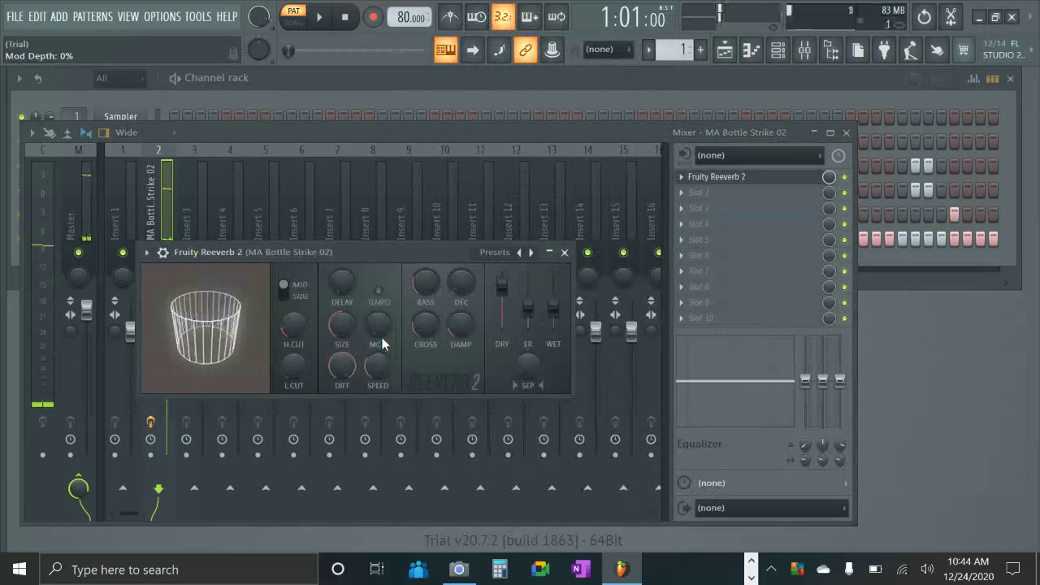
drag(464, 286, 461, 280)
key(s)
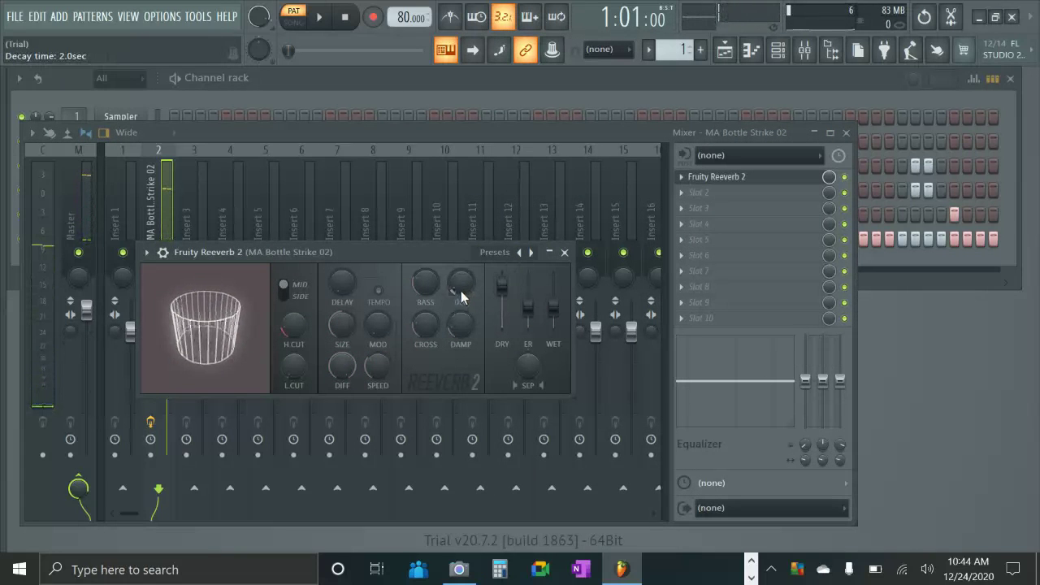
click(565, 252)
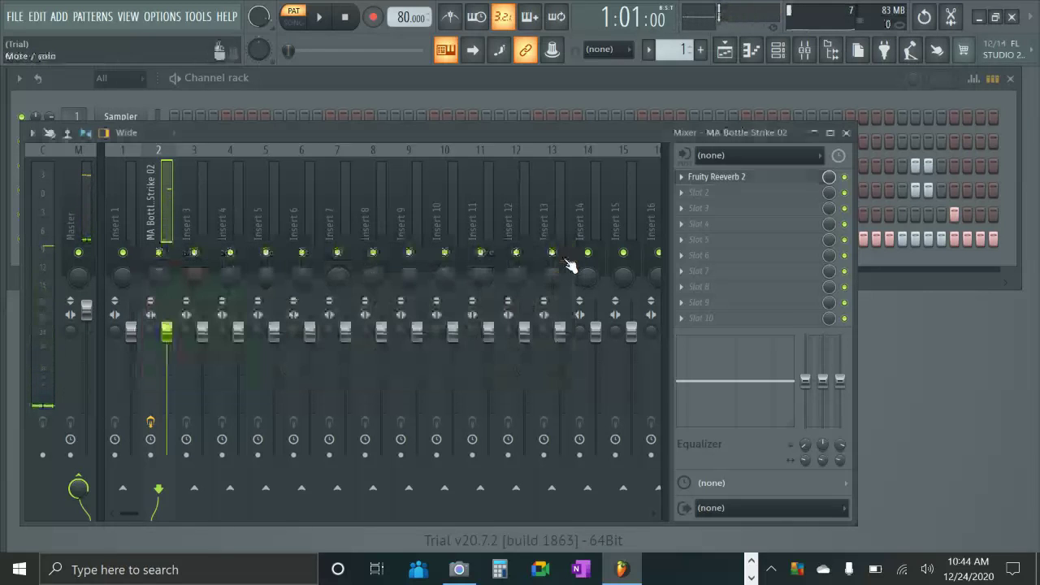
click(845, 133)
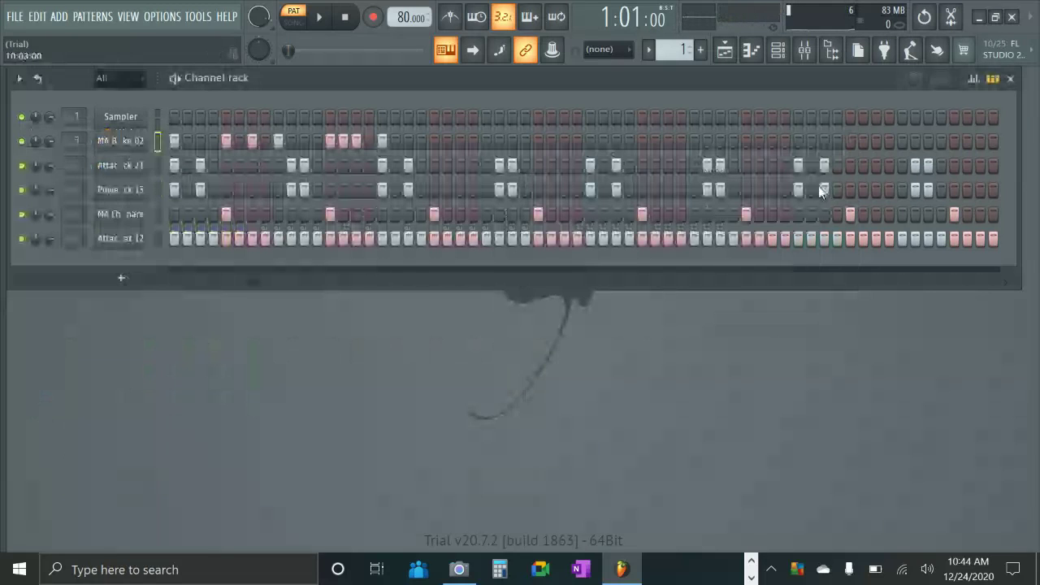
- Audition the beat and reassign the MA B..ke 02 channel to the next free mixer track
key(space)
key(space)
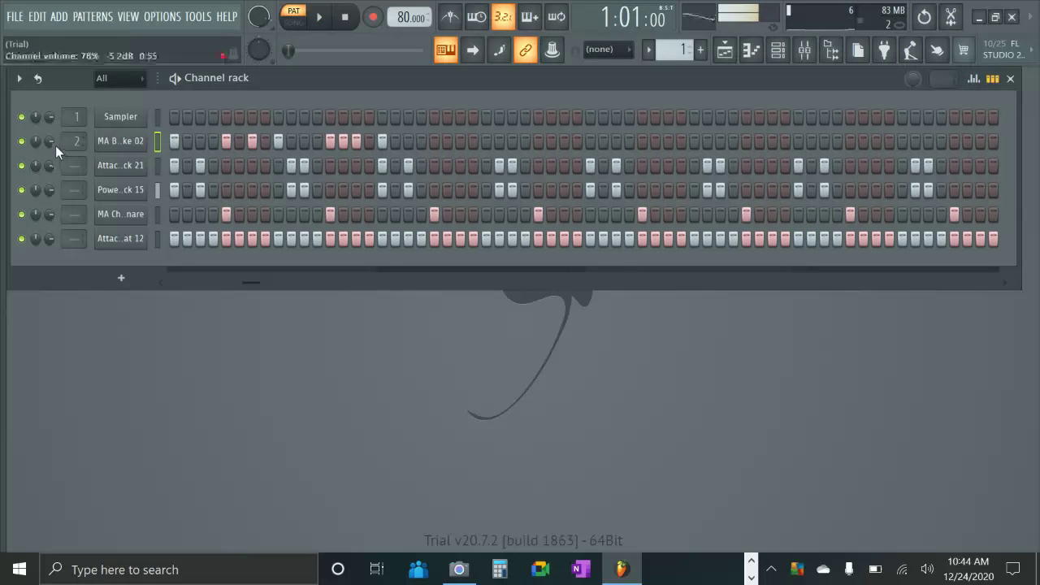
click(19, 78)
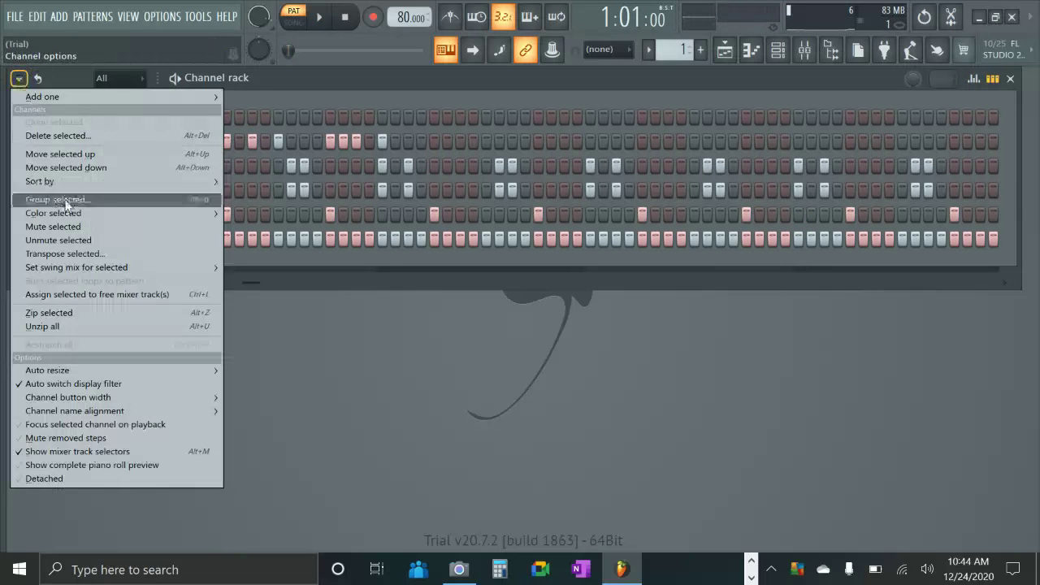
click(97, 294)
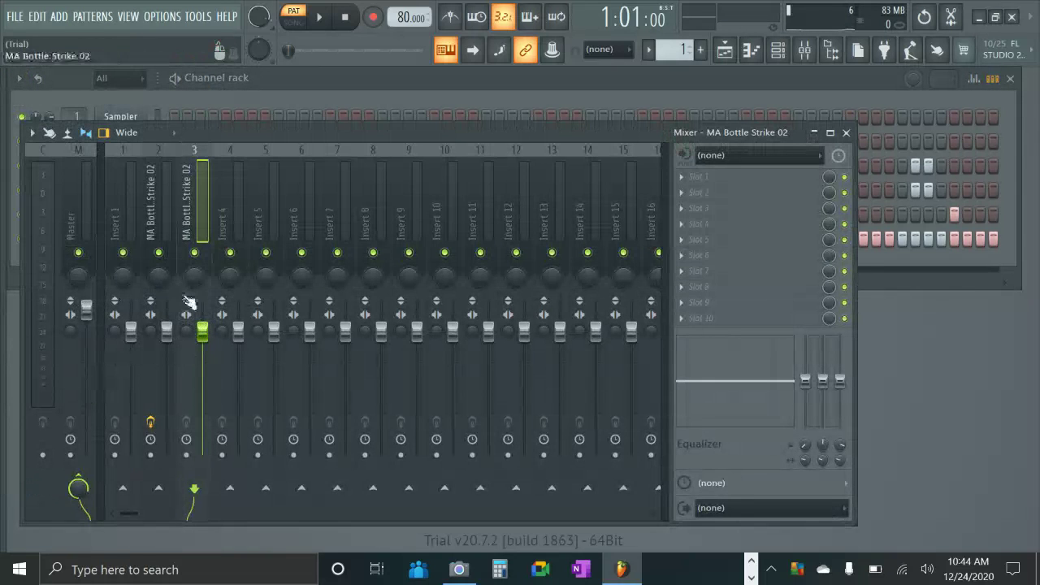
key(space)
key(space)
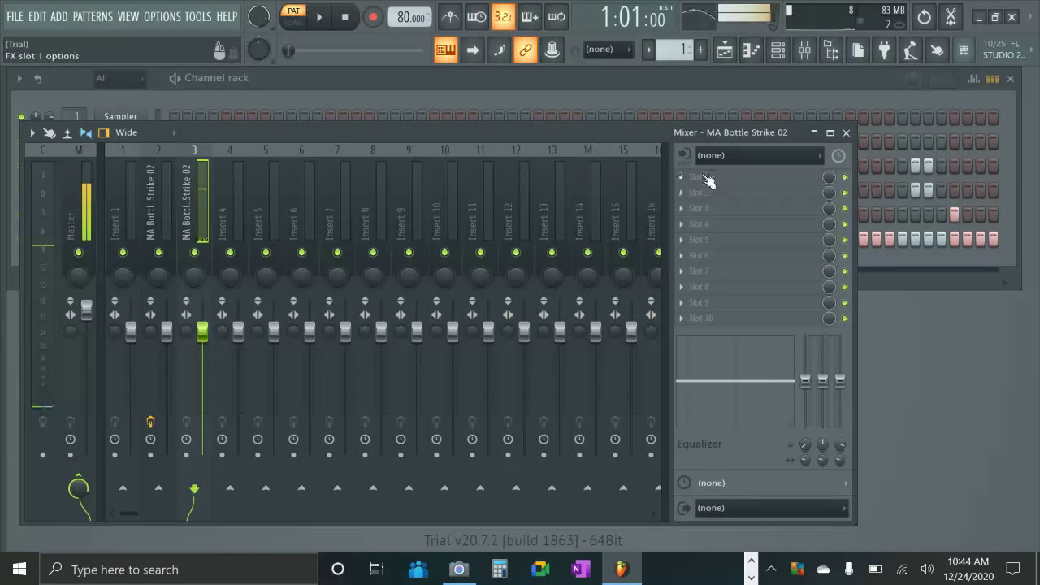
- Load Fruity Reeverb 2 into slot 1 of mixer track 3, audition the bottle sound with it and close the mixer
click(708, 179)
mouse_move(703, 193)
click(459, 189)
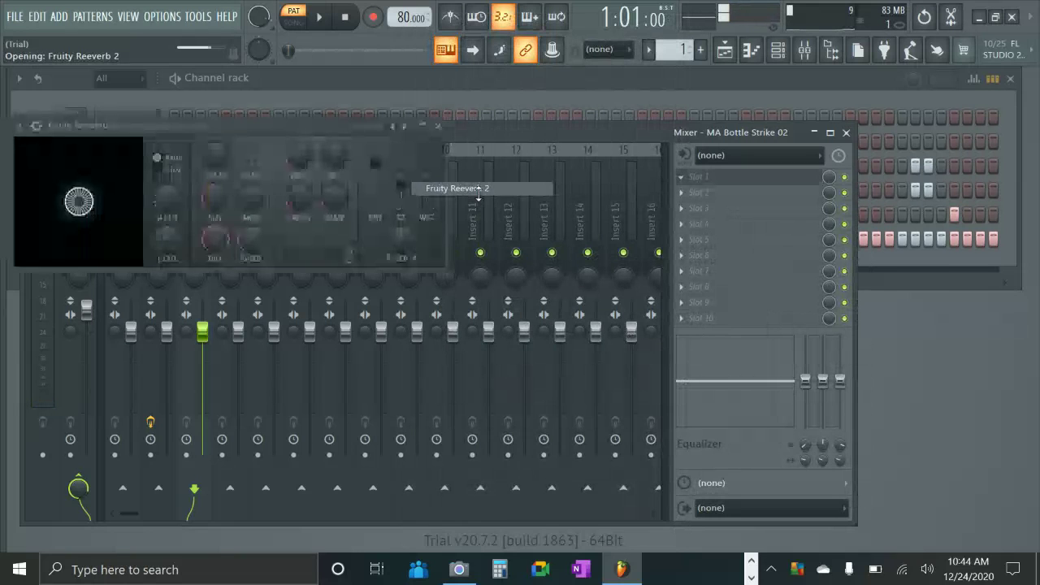
key(d)
key(d)
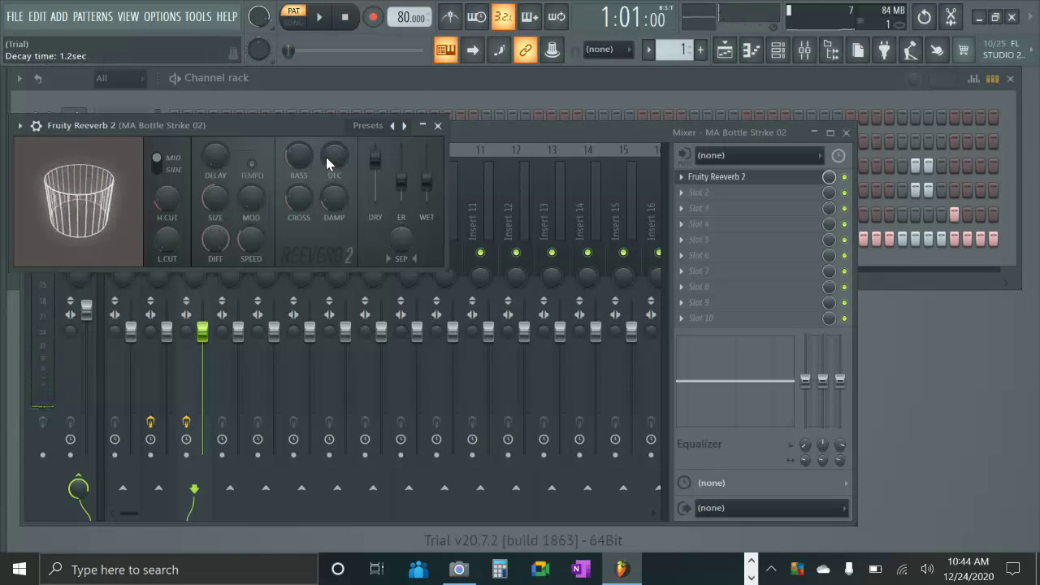
key(d)
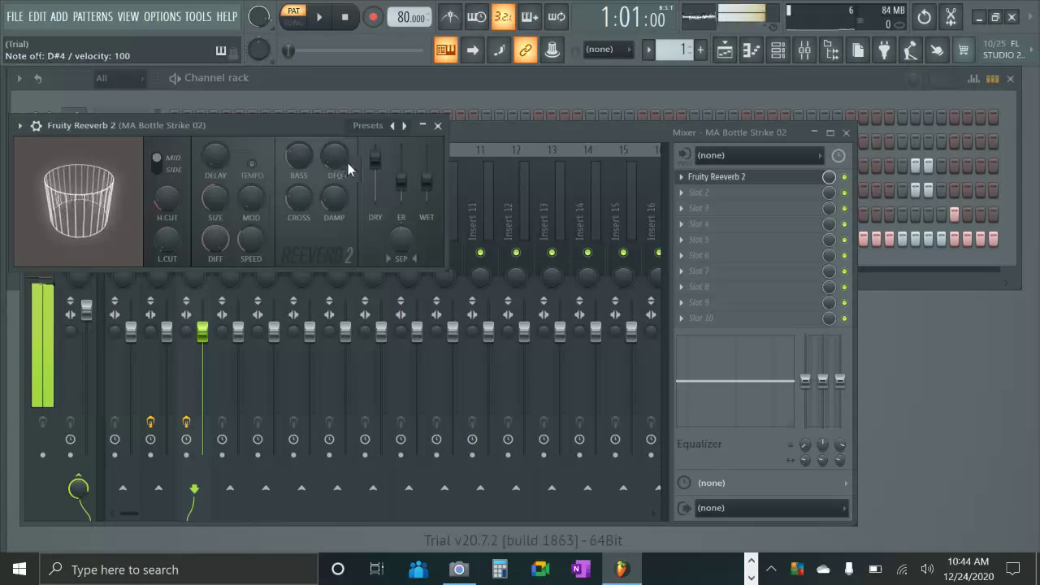
click(438, 126)
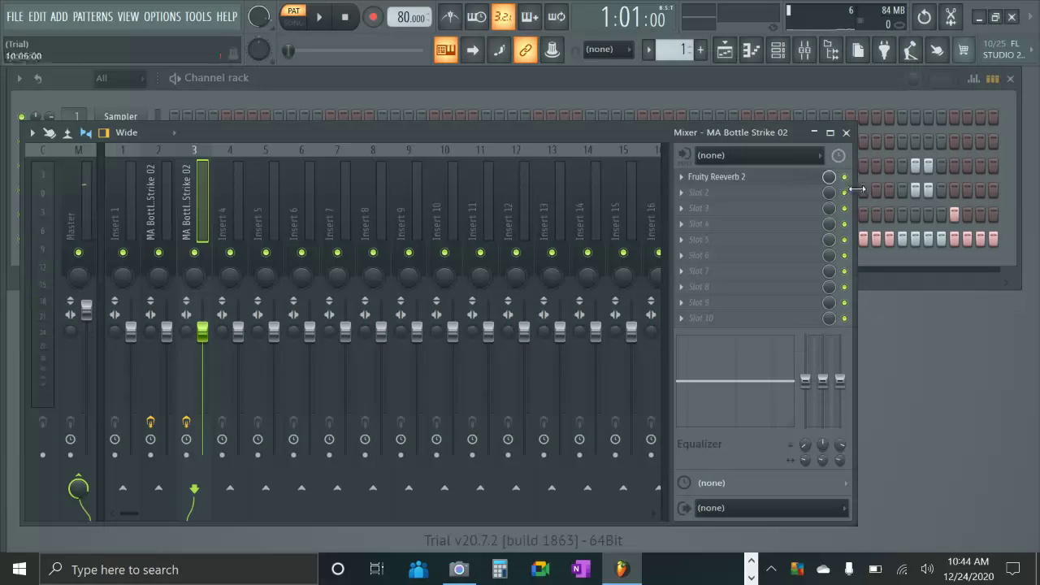
click(847, 134)
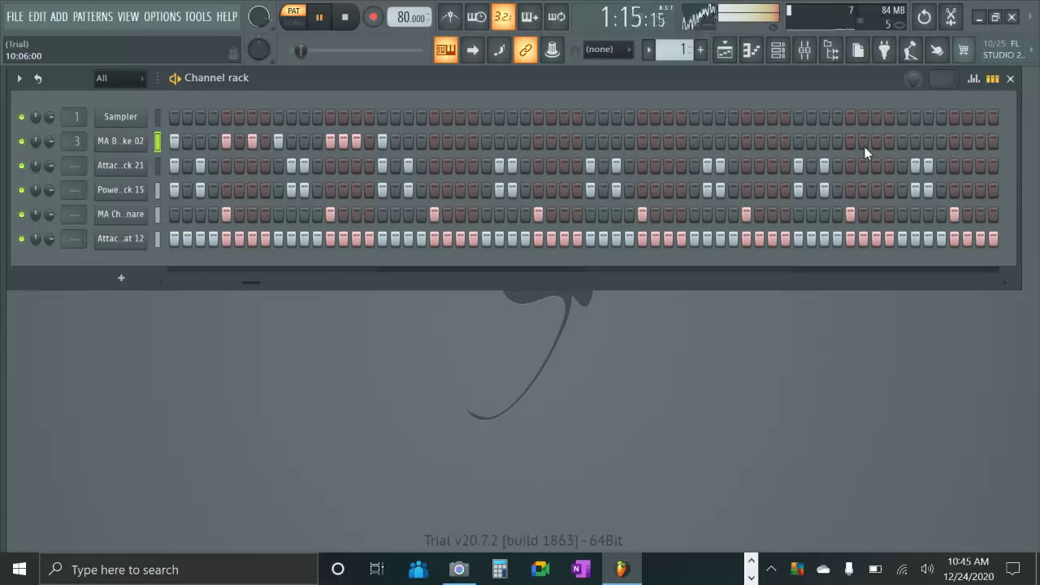
- Stop playback and examine the note pitches of the Attac..ck 21 channel in the graph editor
key(space)
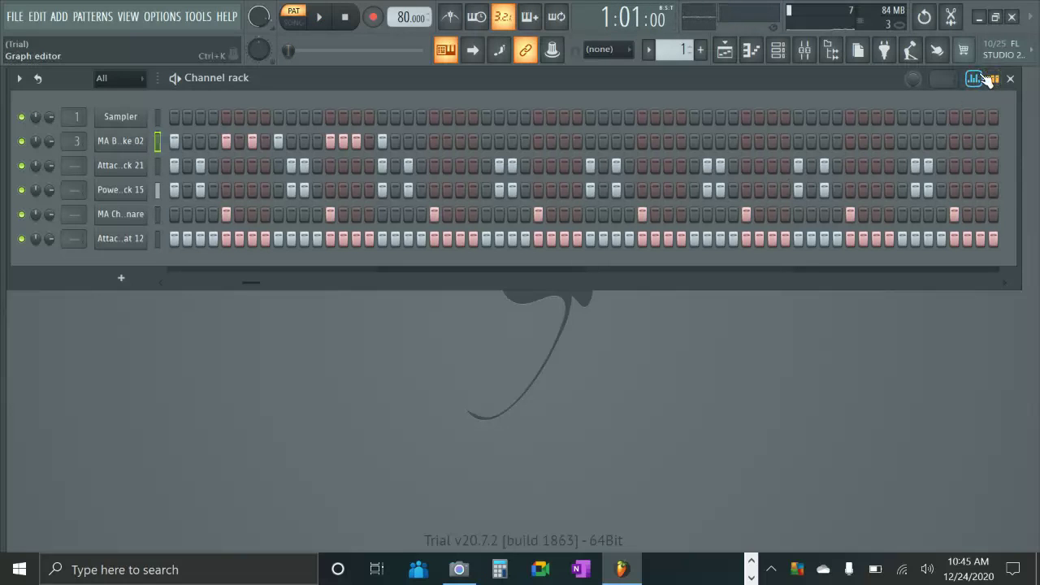
click(157, 163)
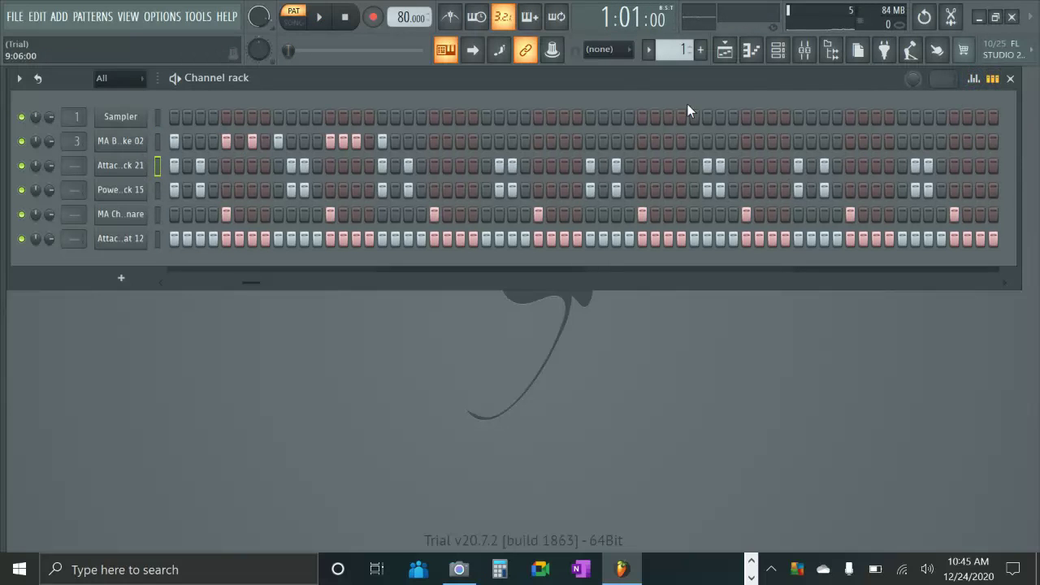
click(974, 80)
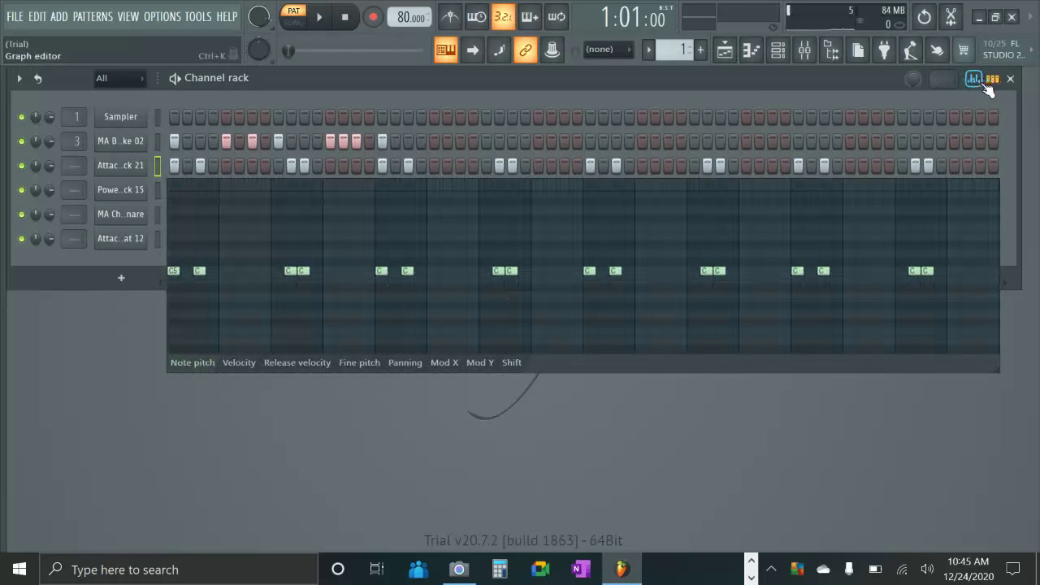
scroll(673, 260, down, 1)
scroll(673, 261, up, 4)
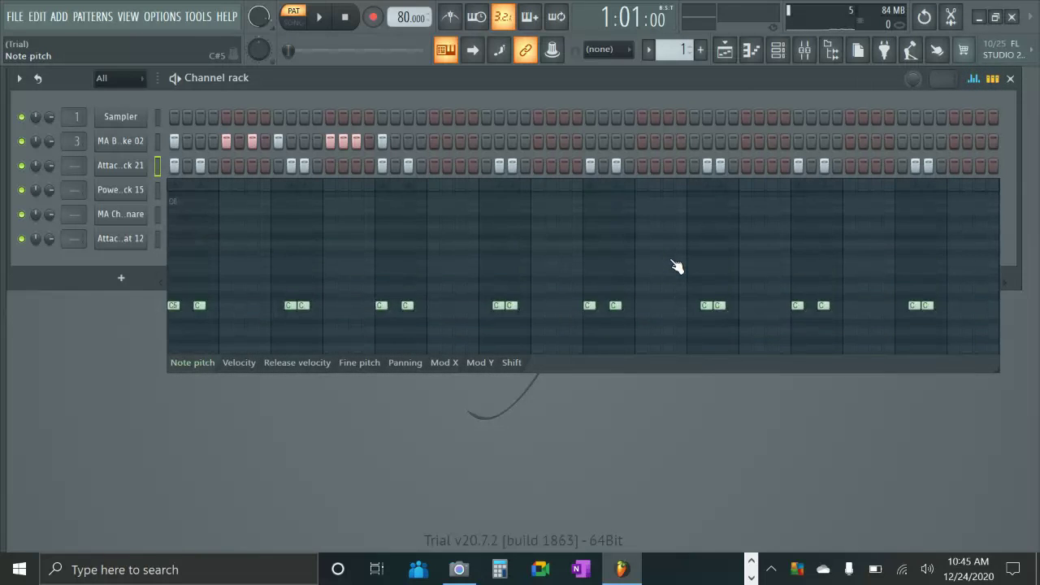
scroll(494, 255, down, 4)
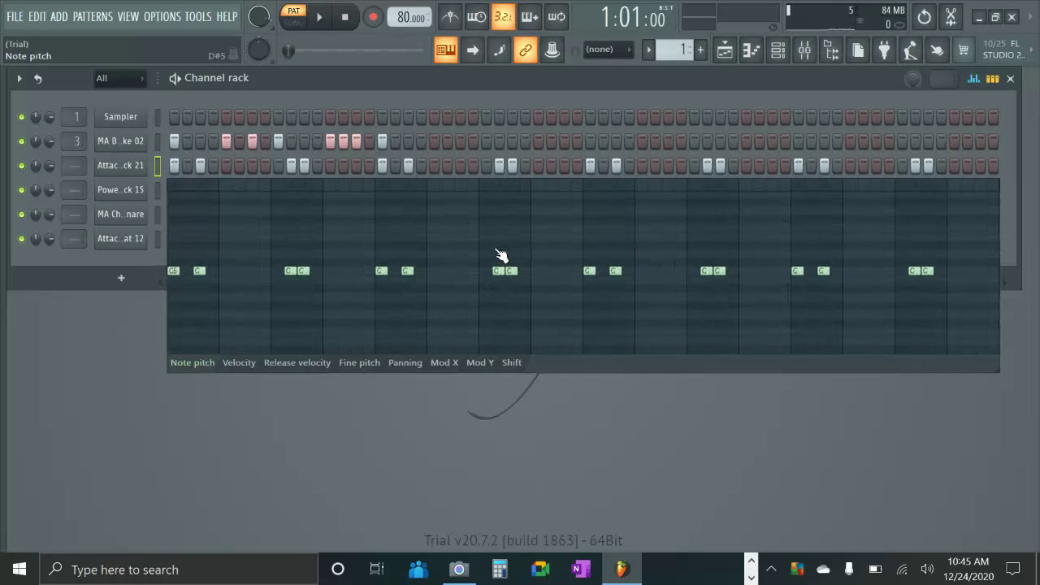
scroll(501, 255, up, 1)
scroll(497, 255, up, 2)
click(975, 84)
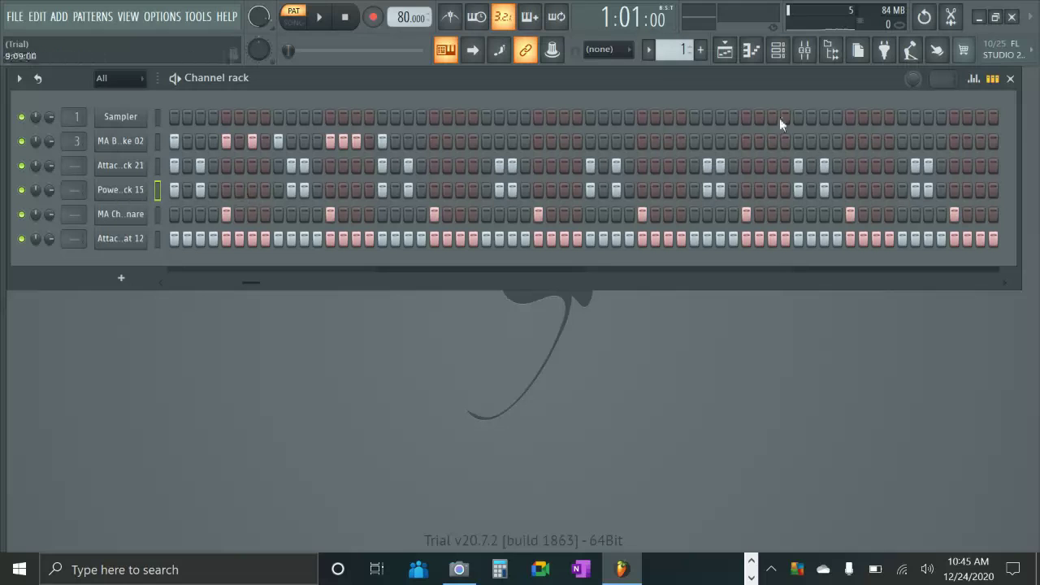
- Lower the eight C5 notes in the second half of the Powe..ck 15 channel to E4 in the graph editor
click(968, 80)
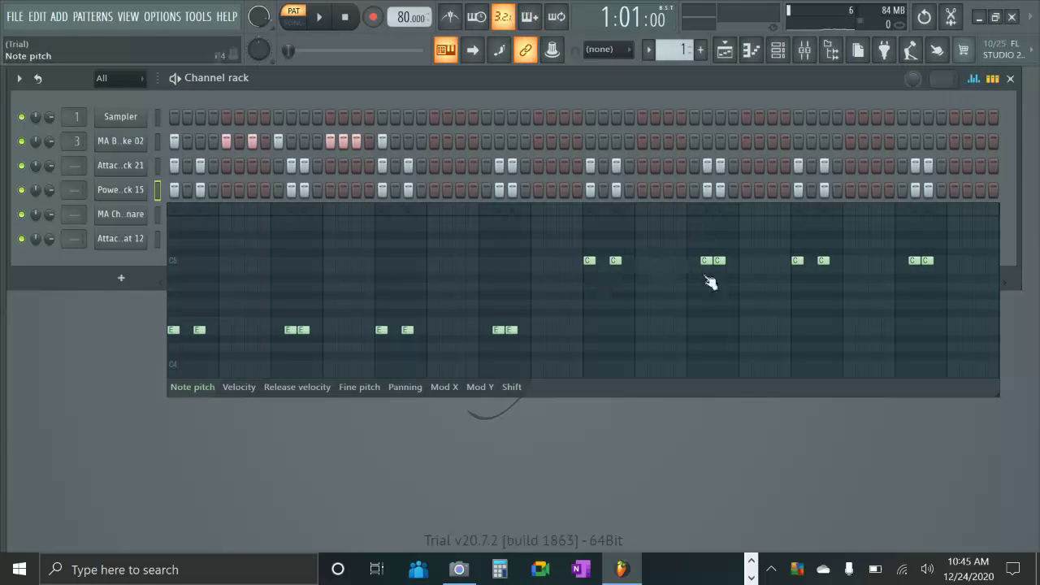
mouse_move(729, 282)
mouse_down()
mouse_move(710, 328)
mouse_move(719, 337)
mouse_up()
drag(922, 288, 928, 336)
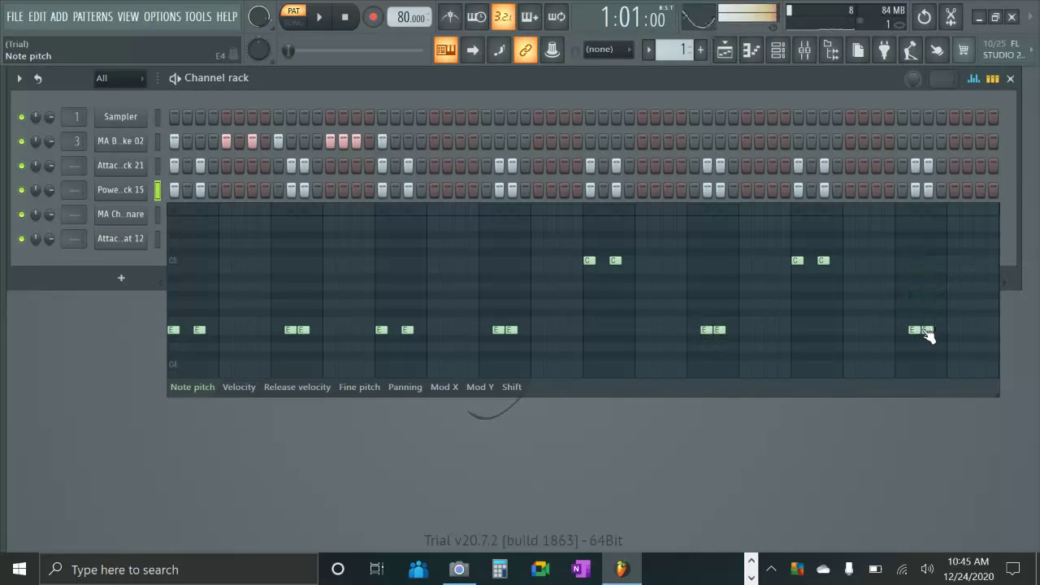
mouse_move(785, 278)
mouse_down()
mouse_move(801, 298)
mouse_move(805, 336)
mouse_up()
right_click(785, 279)
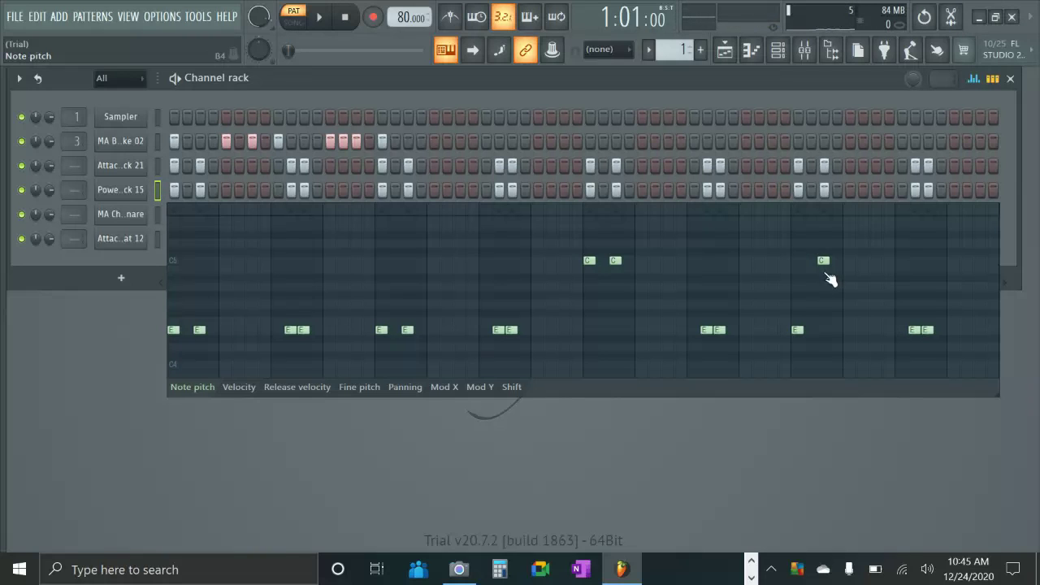
drag(826, 274, 831, 337)
drag(597, 268, 602, 330)
drag(622, 271, 620, 337)
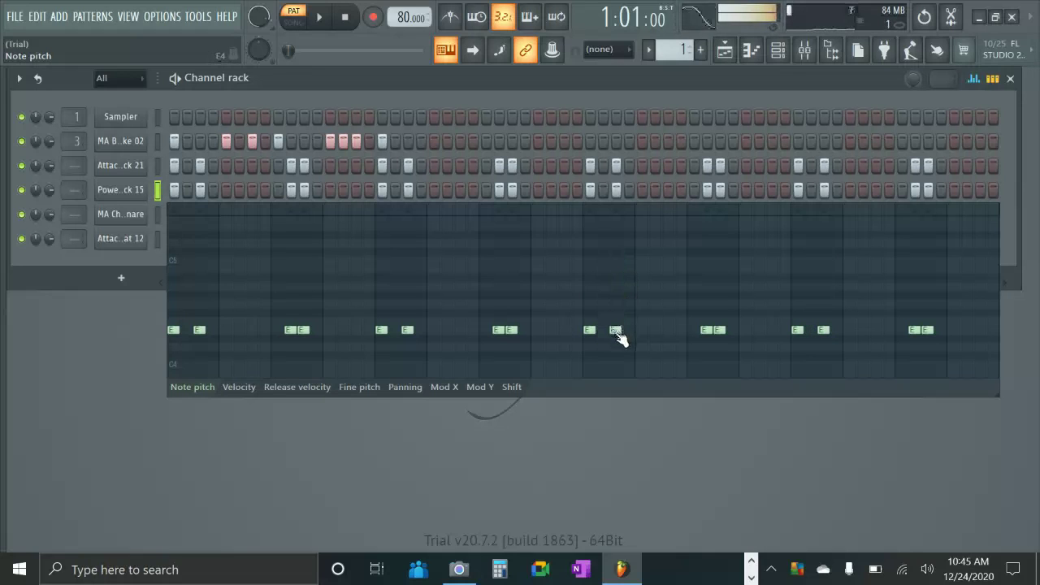
click(972, 80)
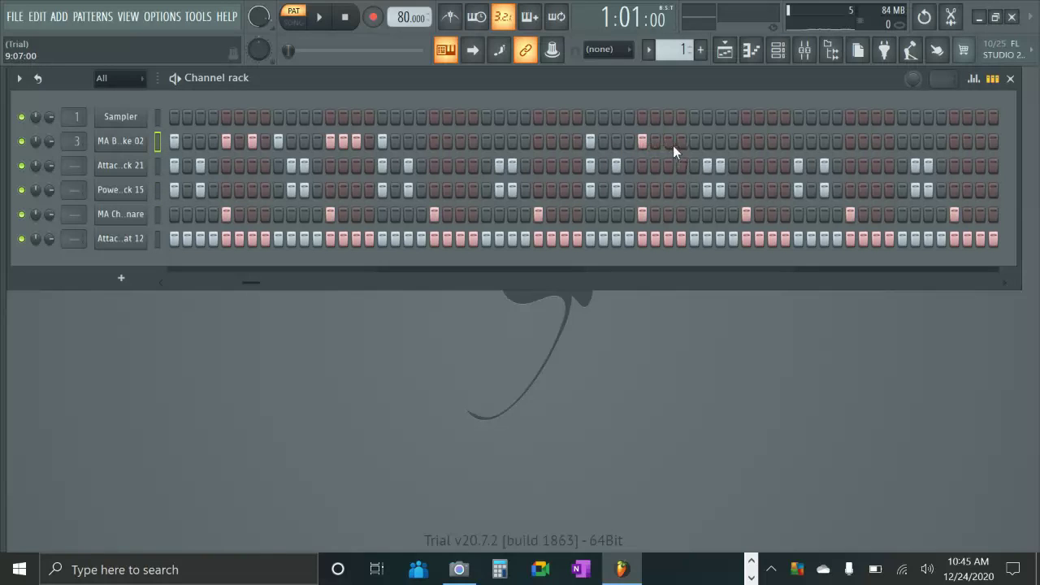
- Repeat the MA B..ke 02 step pattern from step 33 and pitch its first four notes B, F, D and E
click(694, 141)
click(973, 78)
drag(591, 194, 601, 243)
drag(650, 197, 670, 189)
mouse_move(670, 192)
mouse_down()
mouse_move(670, 215)
mouse_move(699, 198)
mouse_move(757, 207)
mouse_move(769, 222)
mouse_move(748, 241)
mouse_move(753, 249)
mouse_up()
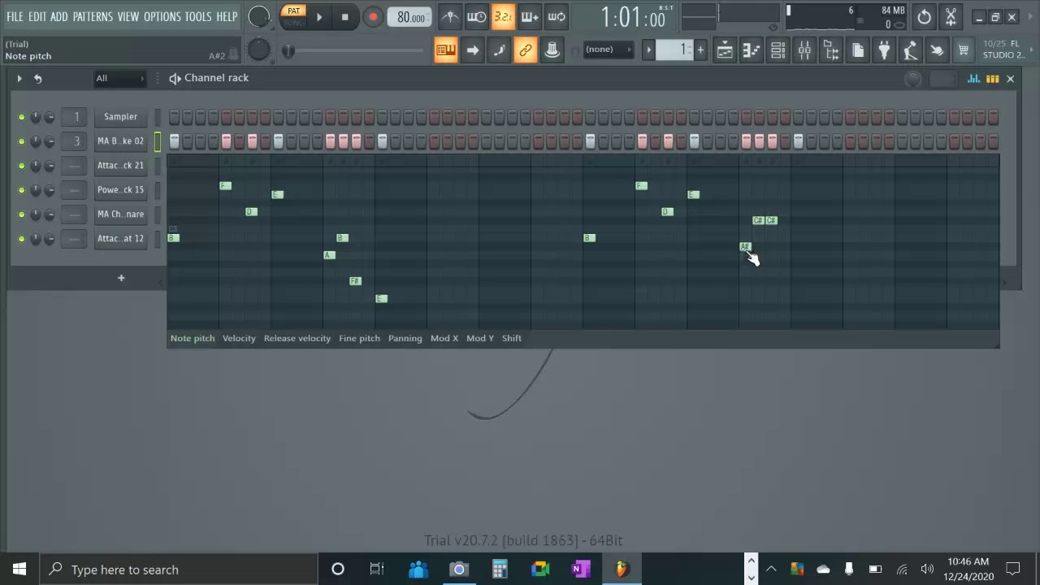
- Pitch the last four notes of the repeated MA B..ke 02 phrase to A, B, F# and E and close the graph editor
click(751, 254)
click(759, 238)
drag(778, 225, 788, 286)
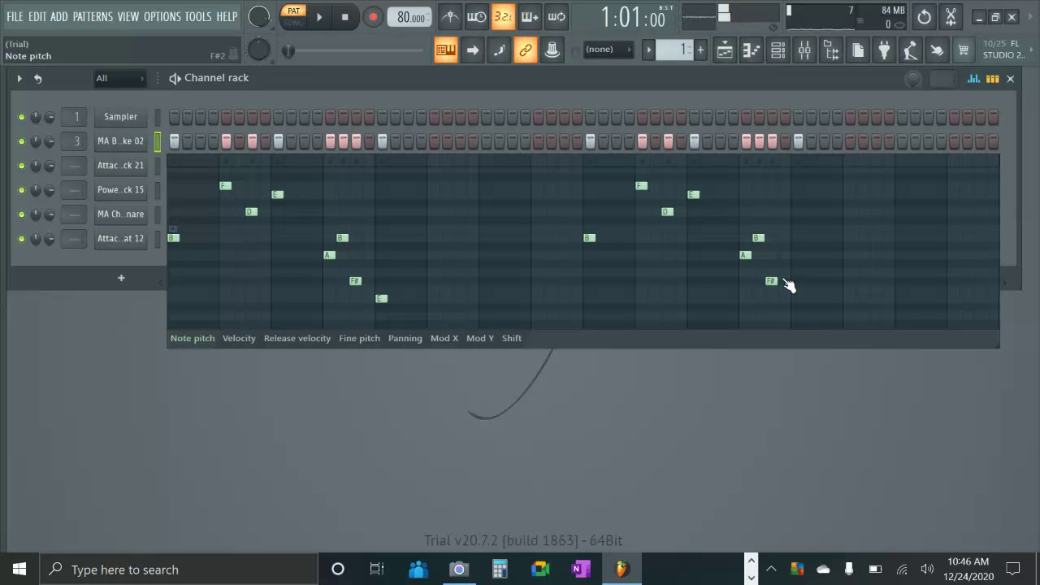
click(811, 236)
drag(811, 235, 820, 308)
click(973, 78)
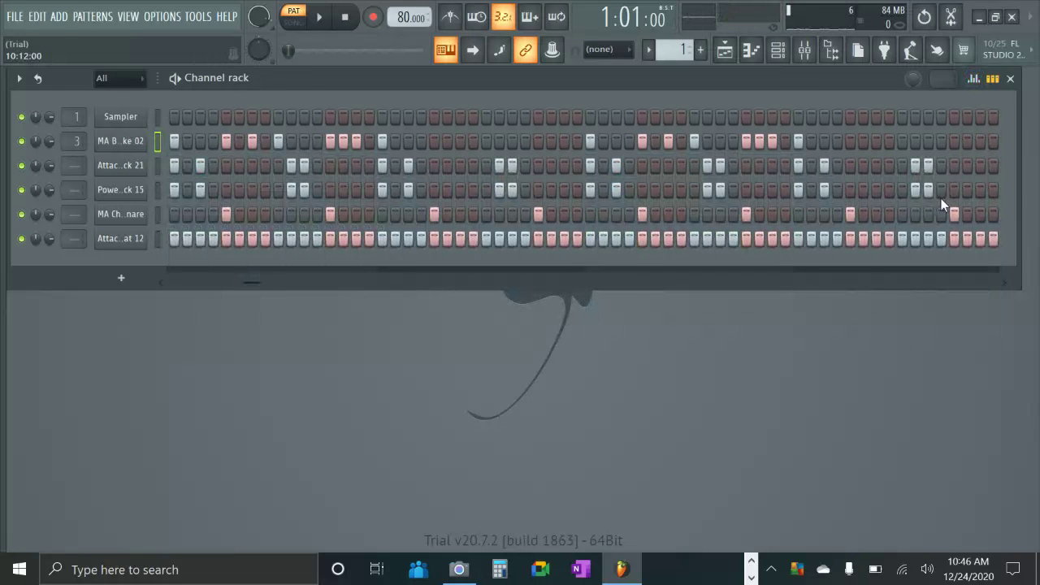
- Export the pattern as an MP3 named japennse trap in the Music folder and start the rendering
click(13, 17)
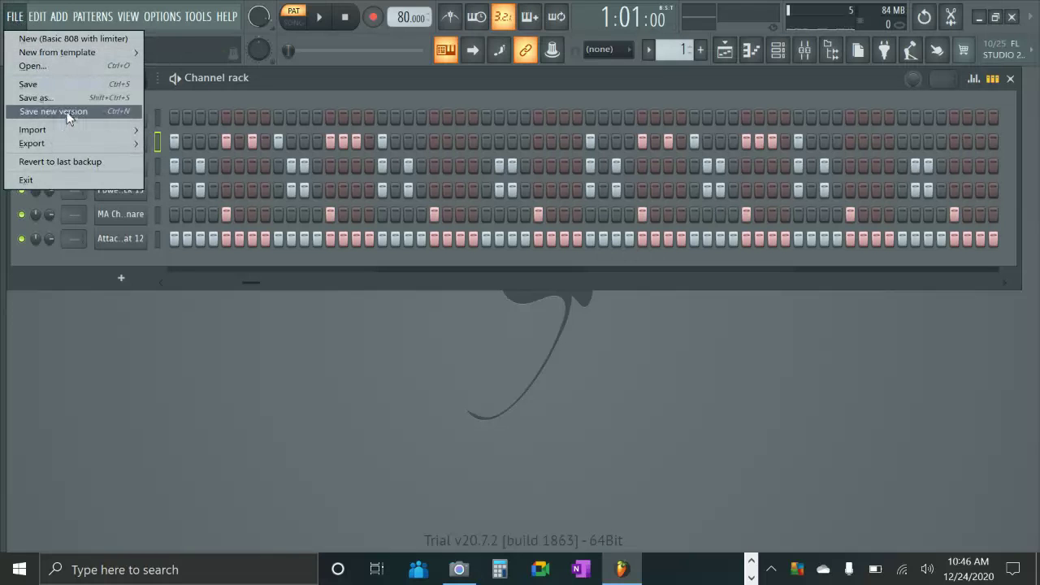
mouse_move(65, 146)
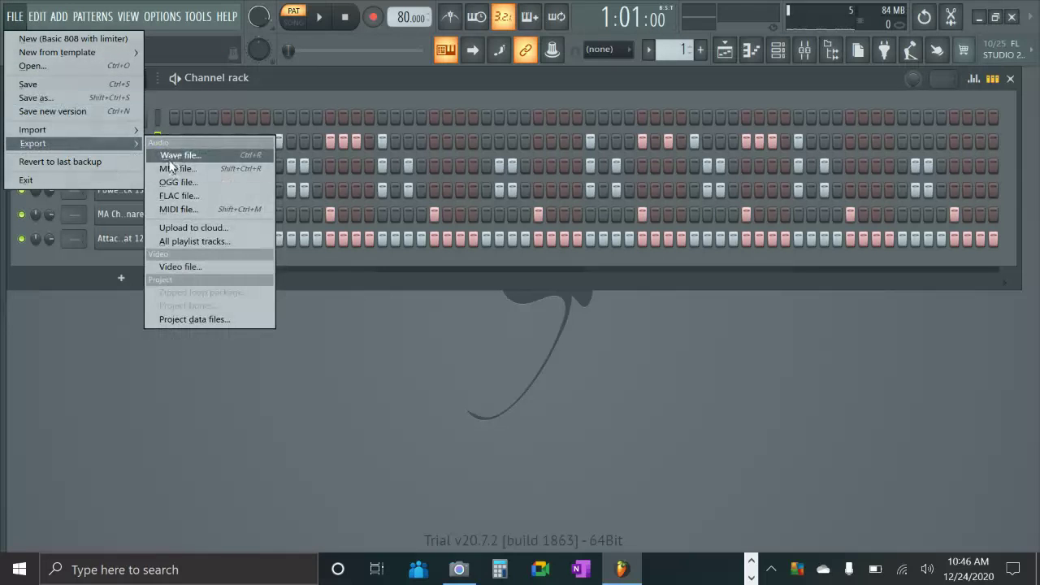
click(237, 165)
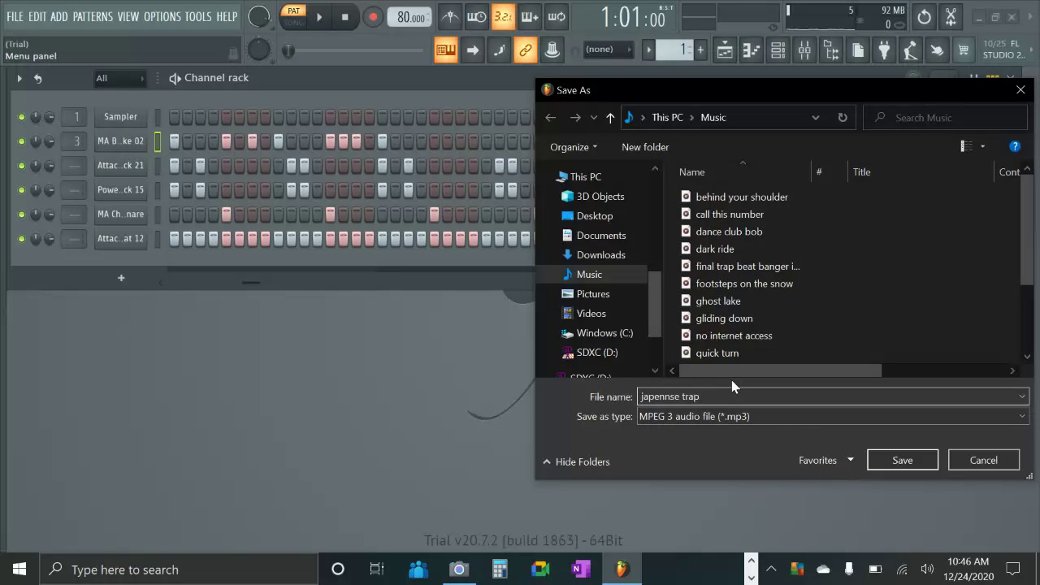
click(881, 464)
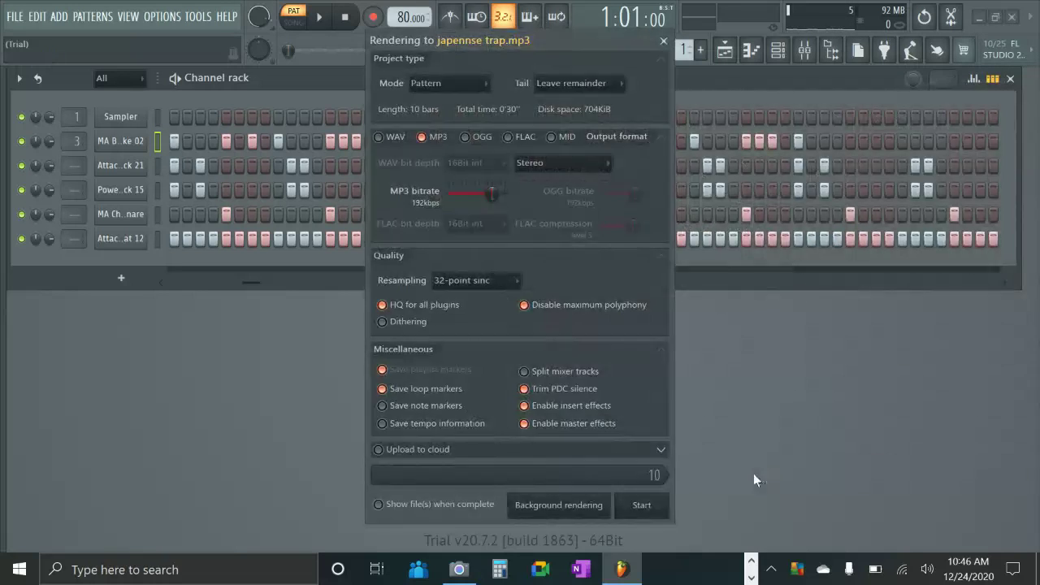
click(642, 505)
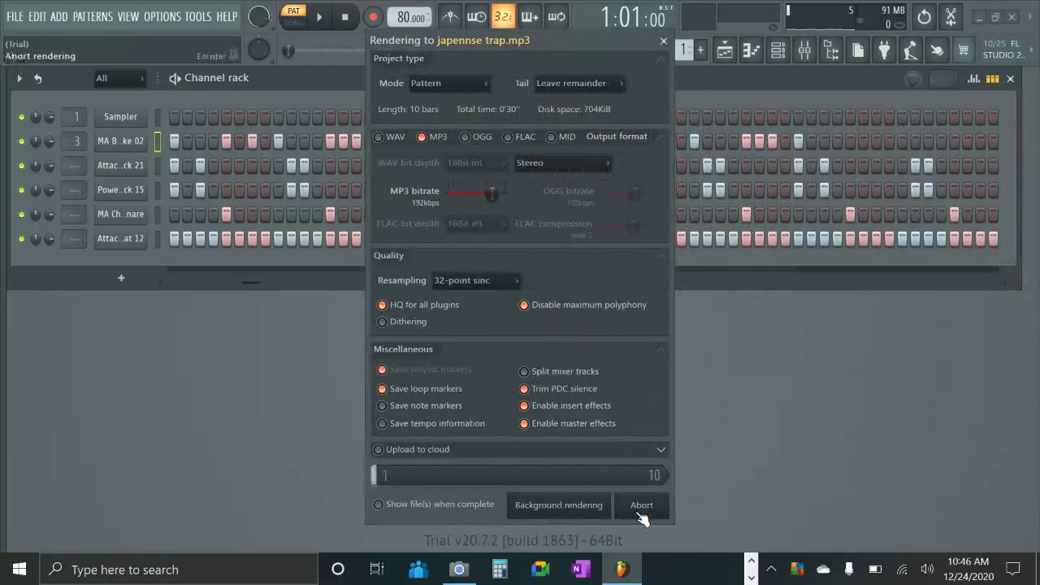
key(XF86AudioRaiseVolume)
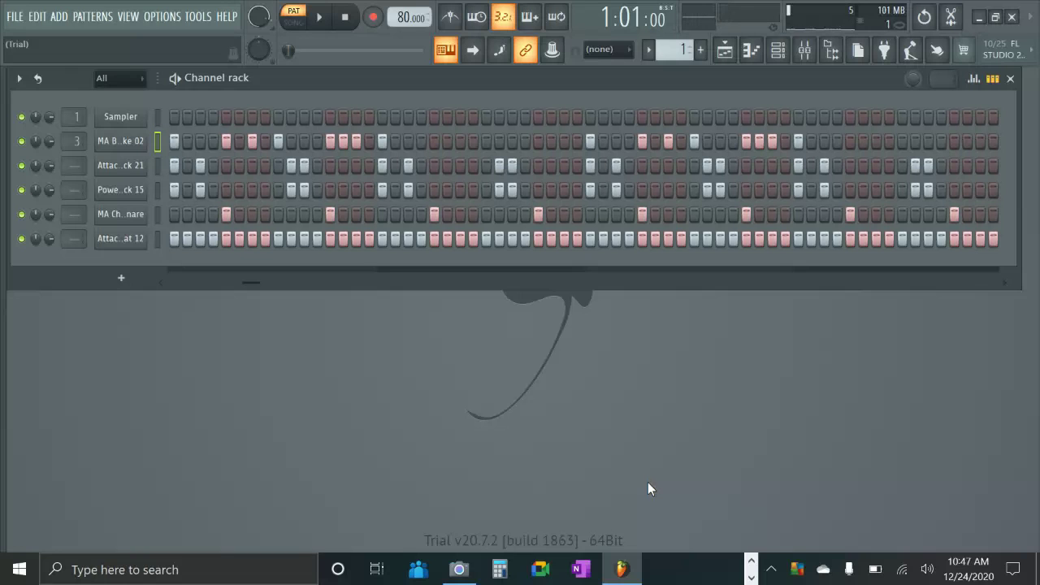
click(752, 578)
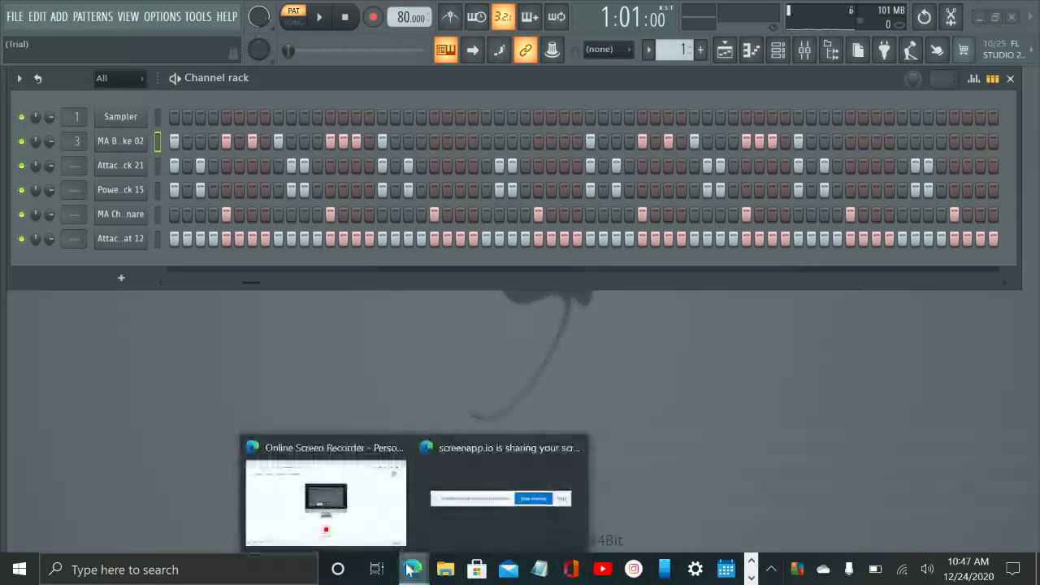